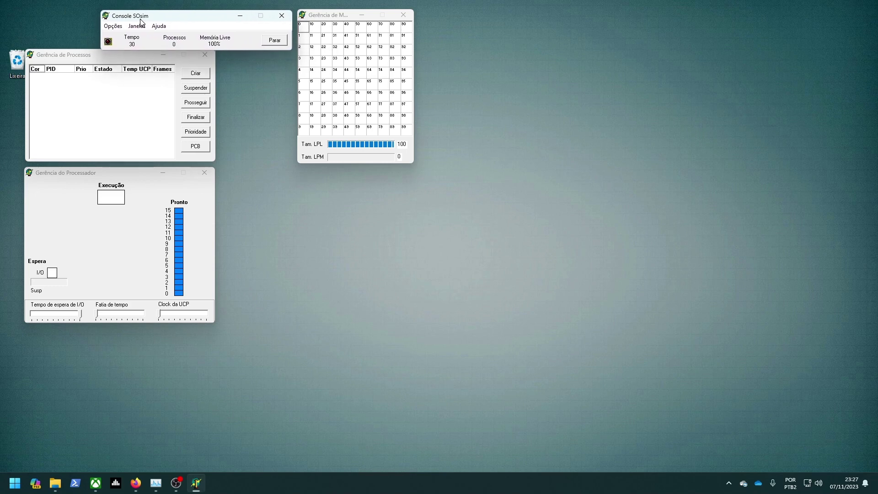
Stack the Gerência de Processos and Gerência do Processador windows directly beneath the Console SOsim window
drag(62, 56, 139, 60)
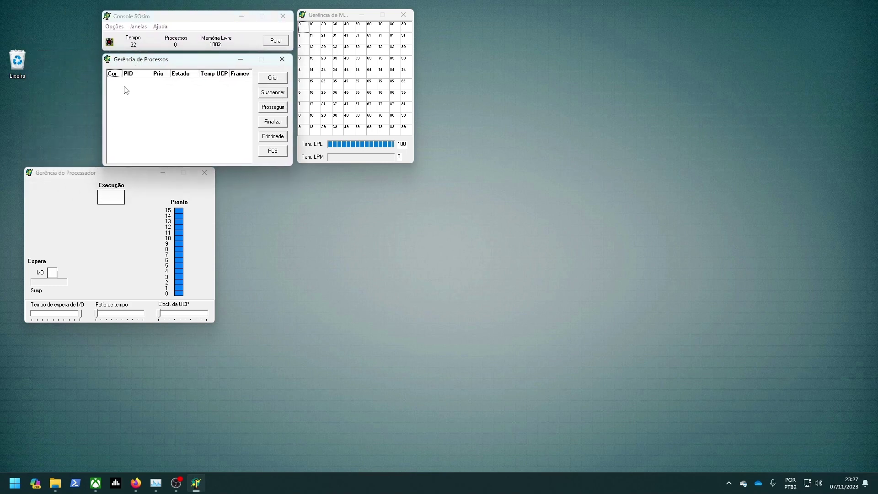
drag(77, 176, 156, 180)
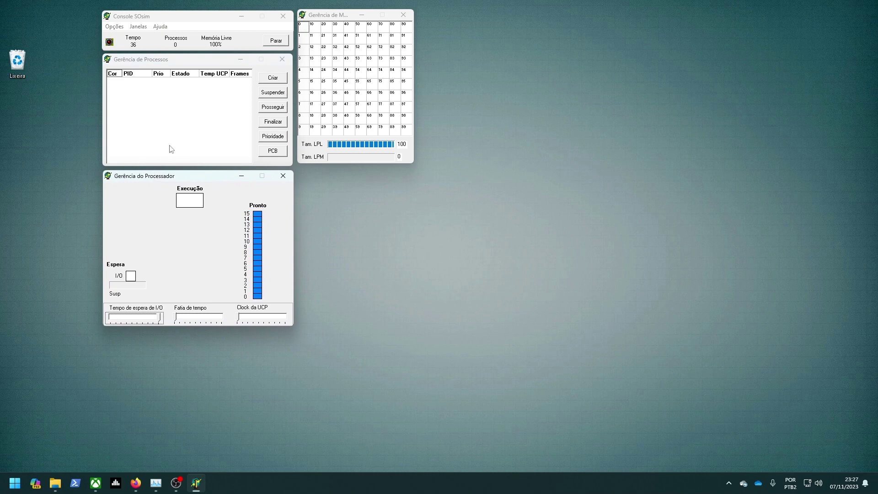
Switch to Firefox and look through the Semana 11, Semana 12 and Semana 13 topics of the Moodle course
key(alt+Tab)
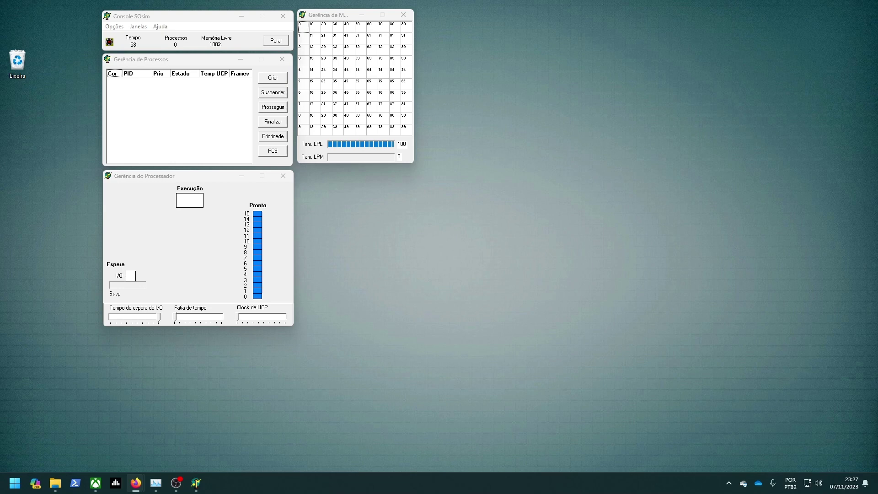
key(alt+Tab)
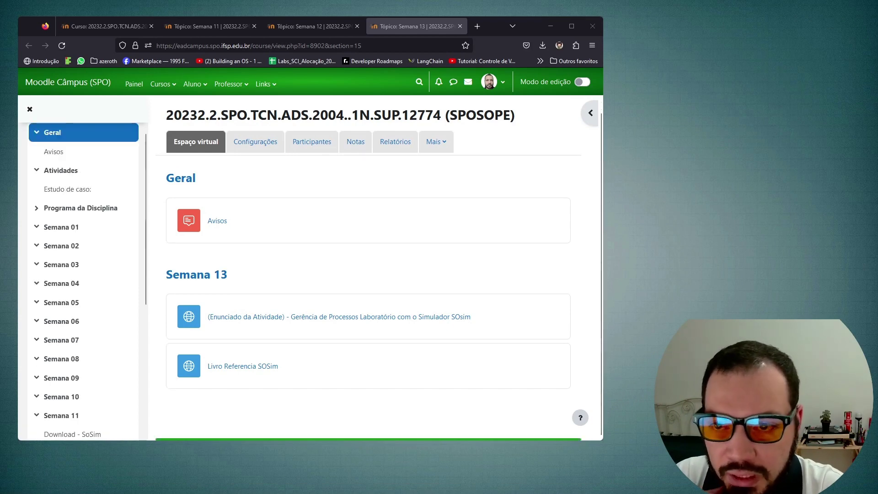
click(212, 27)
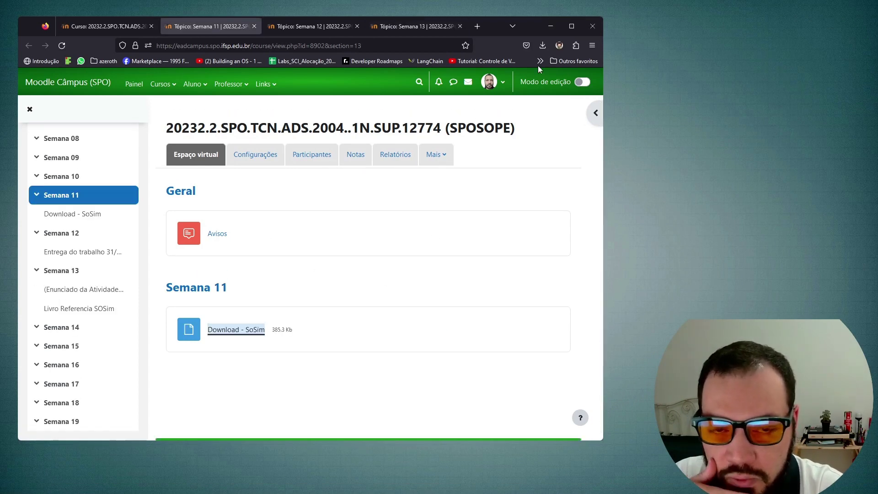
click(315, 27)
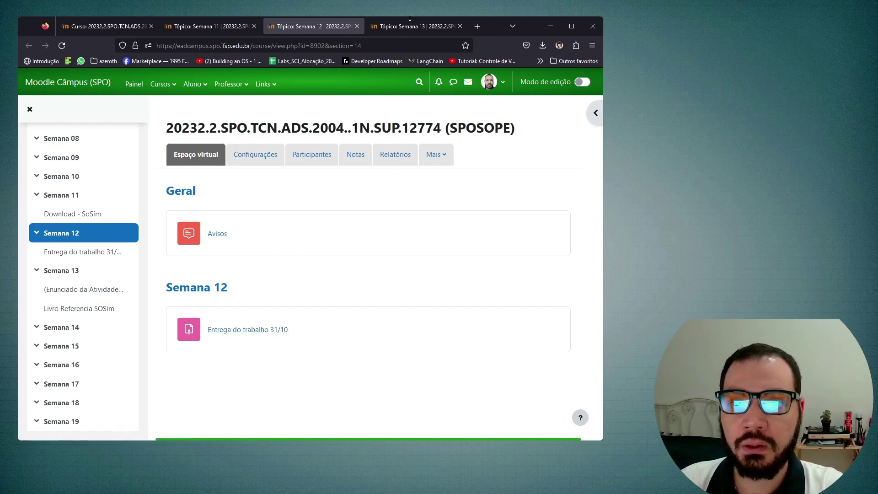
click(409, 26)
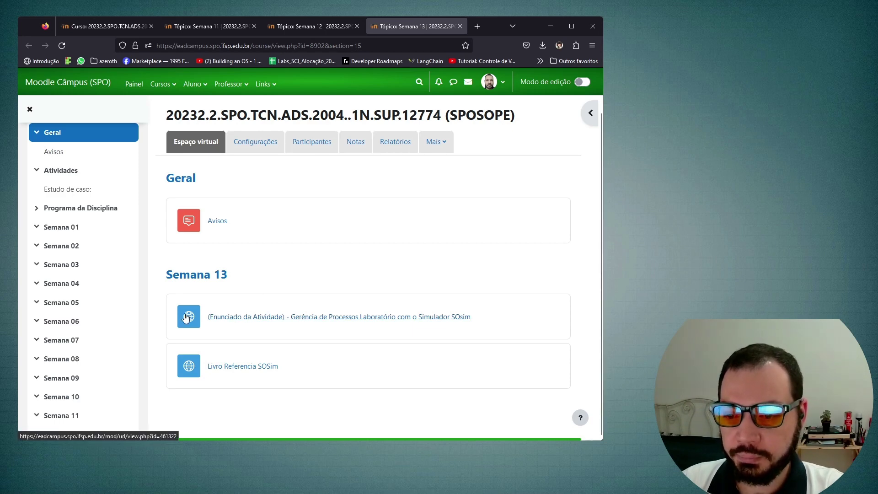
Open the Semana 13 "(Enunciado da Atividade)" resource in a separate tab and highlight its description text
middle_click(304, 318)
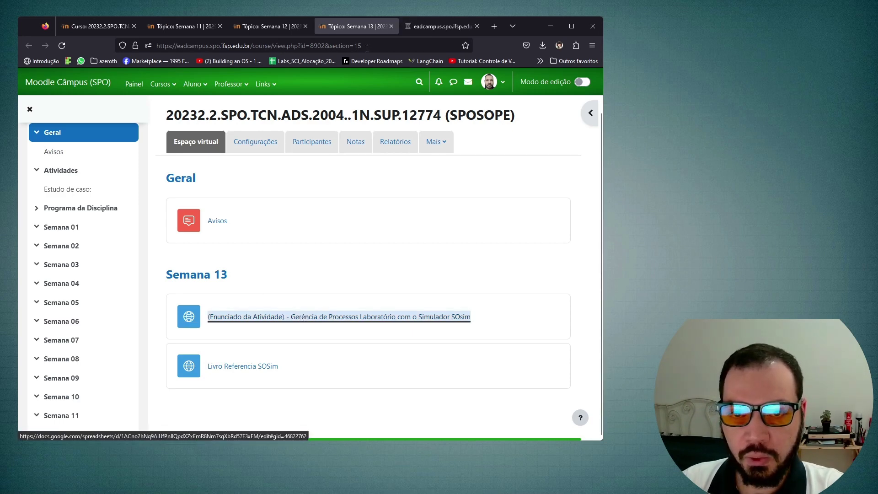
click(446, 23)
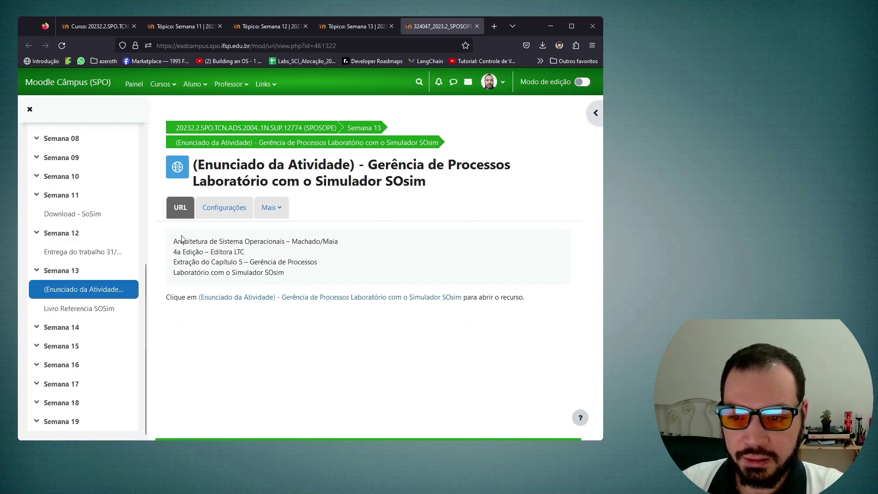
drag(182, 238, 328, 279)
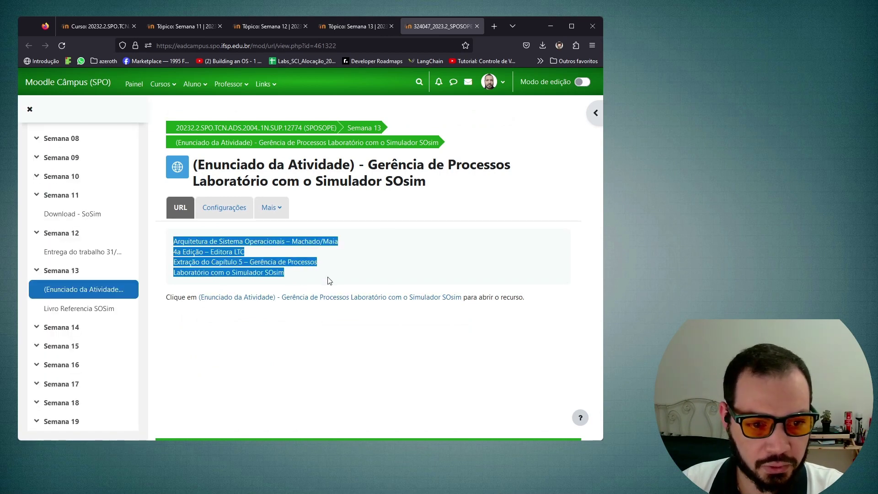
Open the Livro Referencia SOSim resource from the Semana 13 topic and view the book's first pages
click(361, 26)
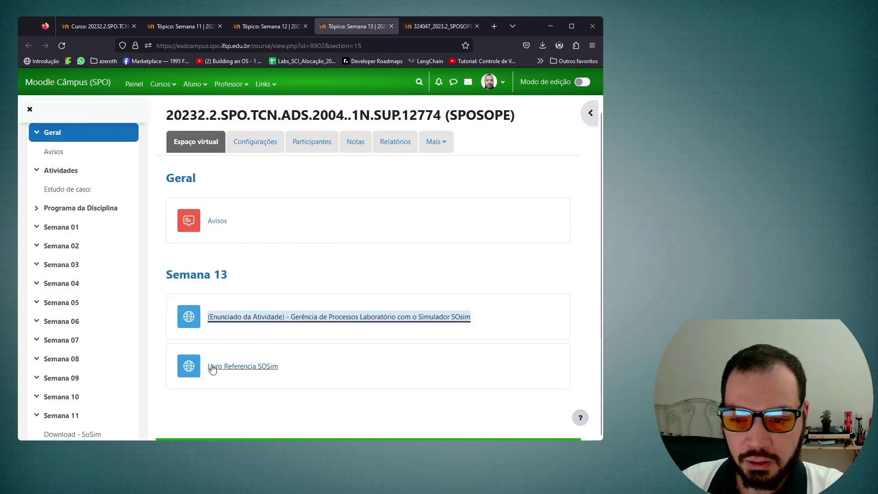
click(270, 368)
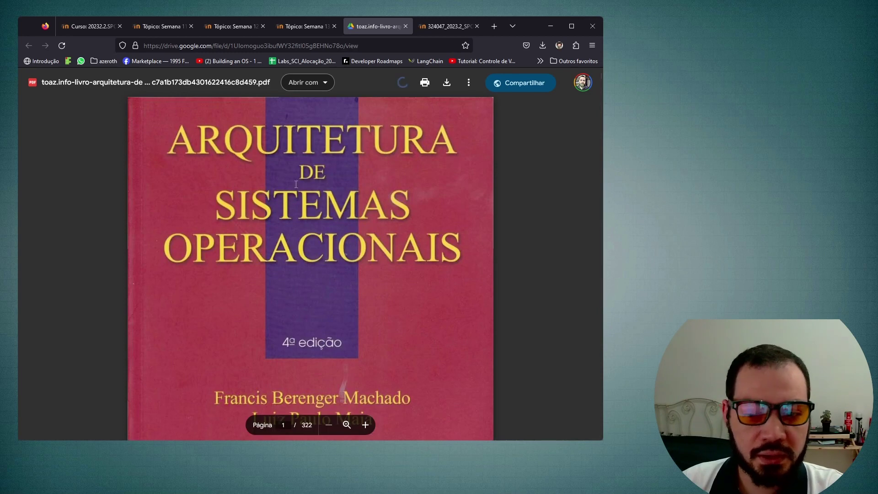
scroll(433, 223, down, 10)
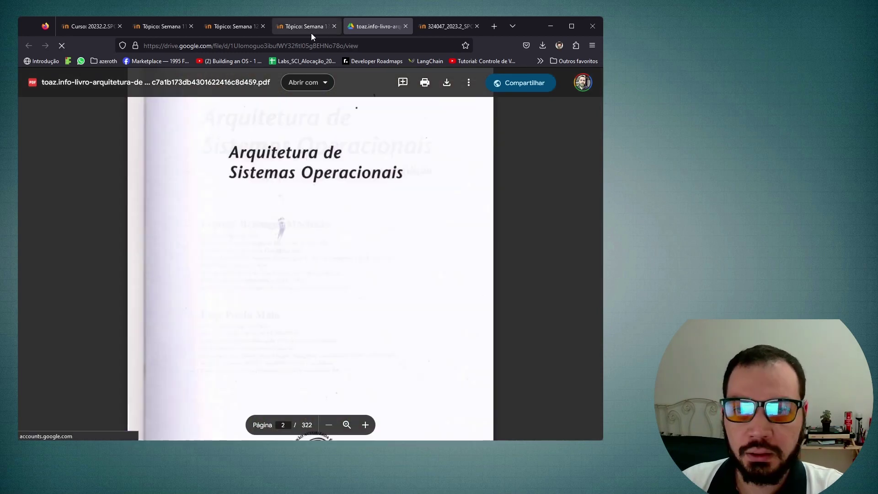
Go back to the activity statement page and highlight the line "Extração do Capítulo 5 – Gerência de Processos"
click(311, 32)
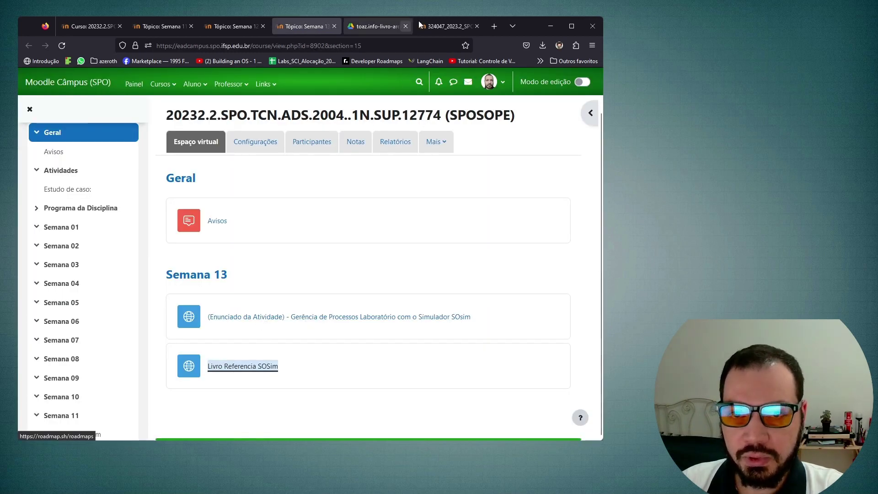
click(446, 26)
click(268, 266)
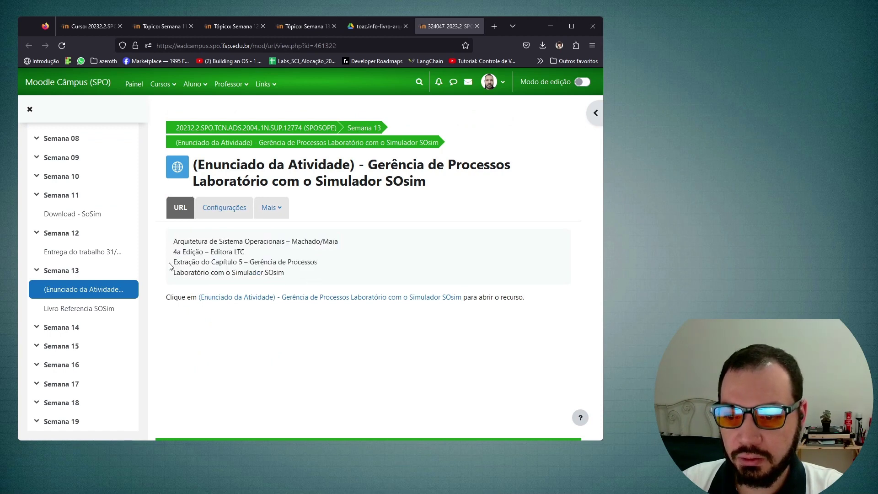
drag(176, 263, 327, 267)
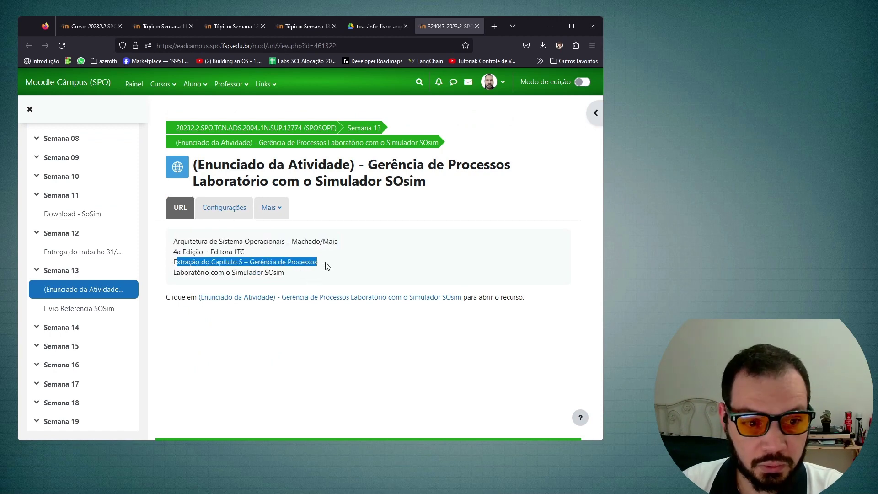
Look through the table of contents in the reference book PDF and close the book
click(306, 26)
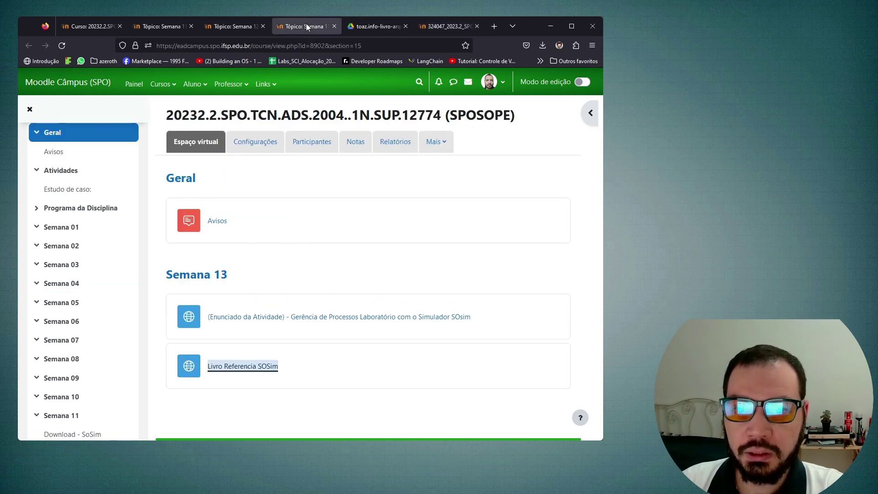
click(364, 26)
scroll(380, 289, down, 10)
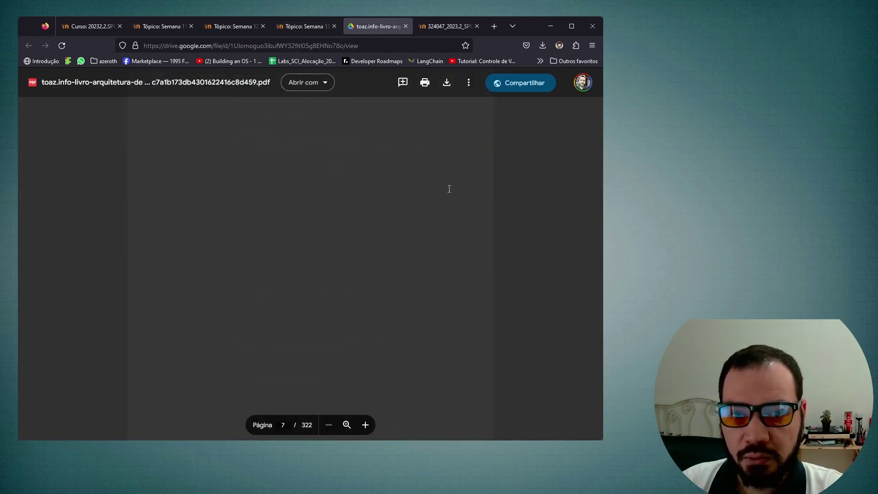
scroll(382, 233, down, 10)
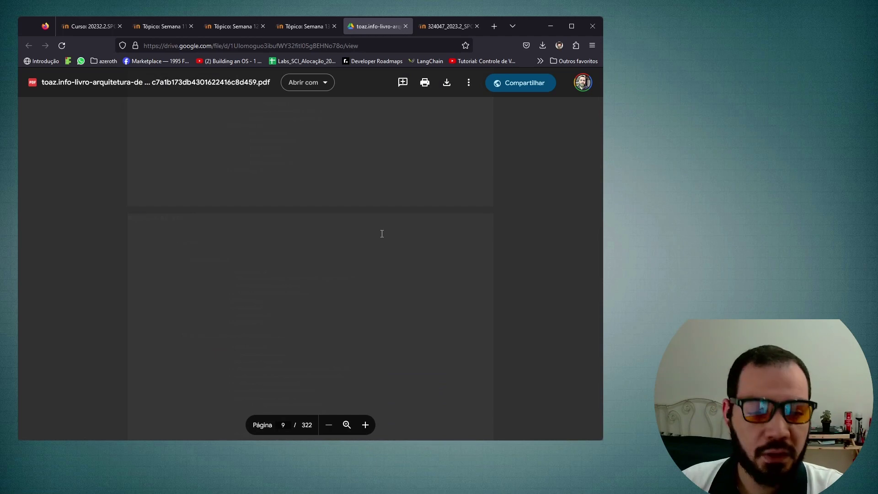
scroll(386, 226, up, 3)
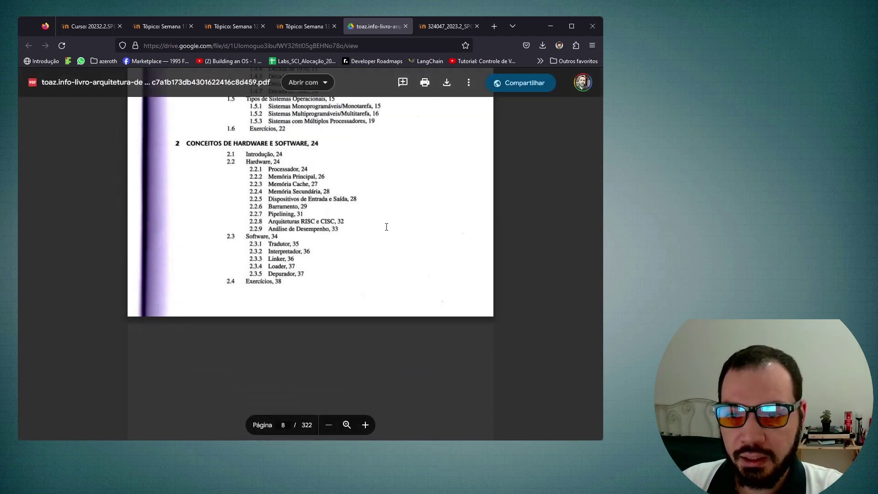
scroll(387, 227, up, 3)
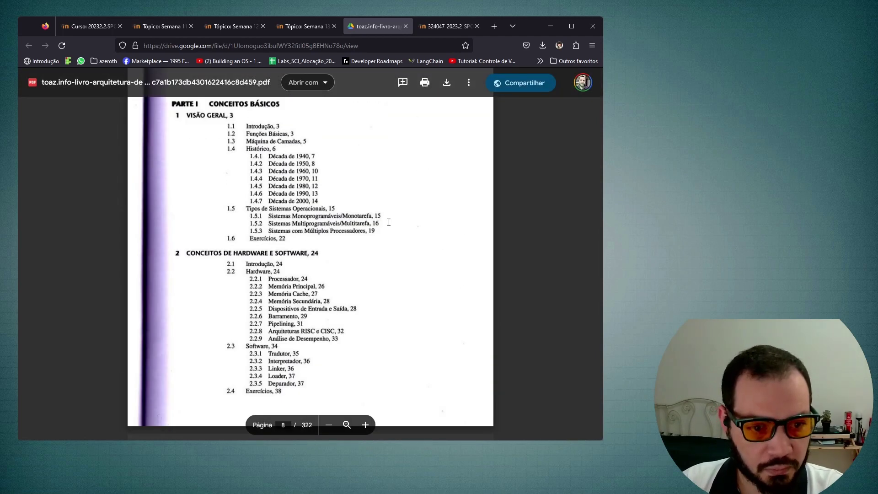
click(410, 26)
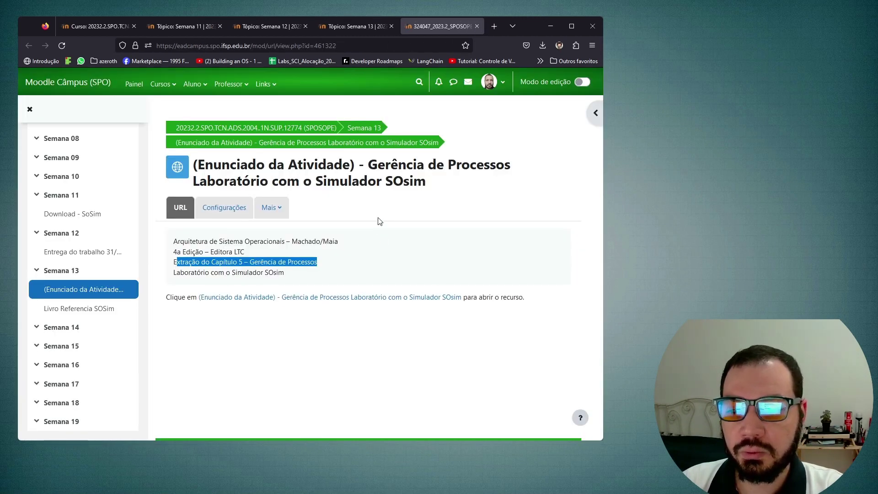
Open the activity statement document from its resource page and view the available download formats without downloading
click(321, 296)
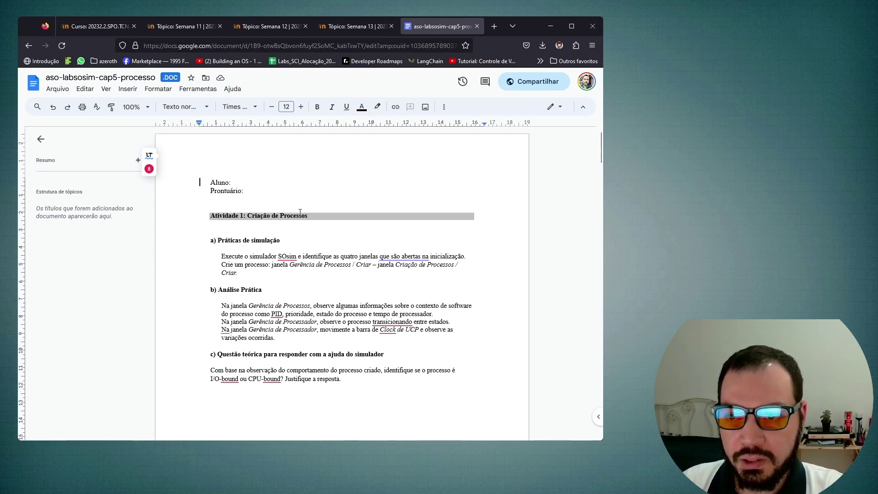
click(58, 88)
click(106, 89)
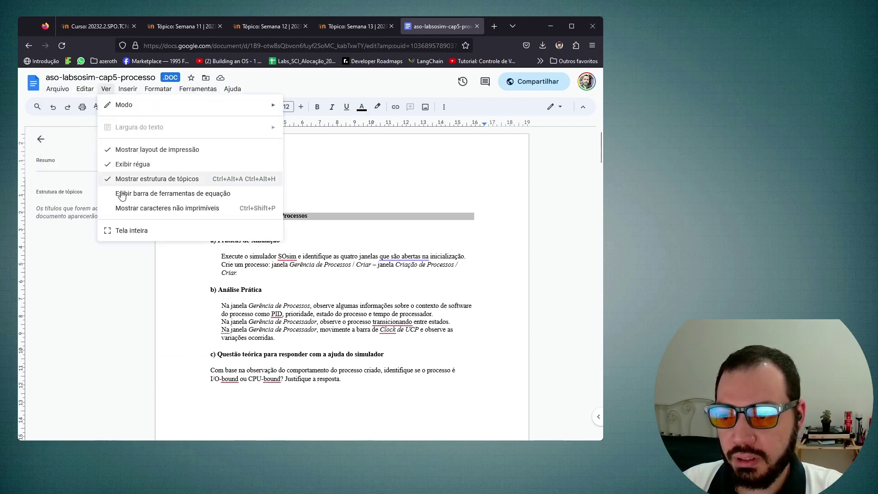
mouse_move(114, 202)
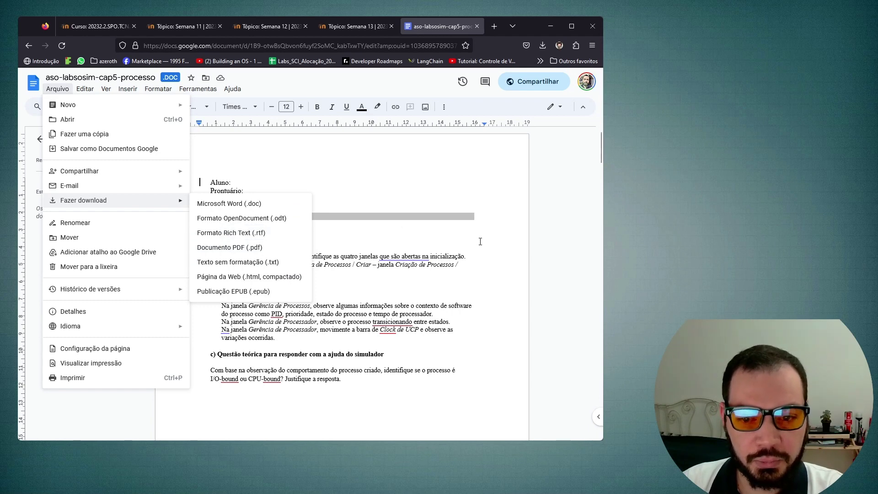
click(331, 256)
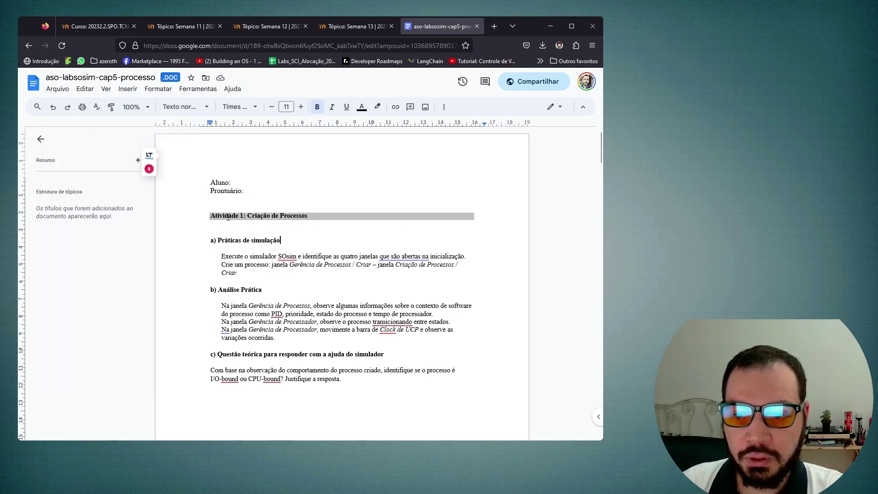
Change the "Aluno:" label to "Alunos:" and accept saving the document as .DOCX
click(247, 183)
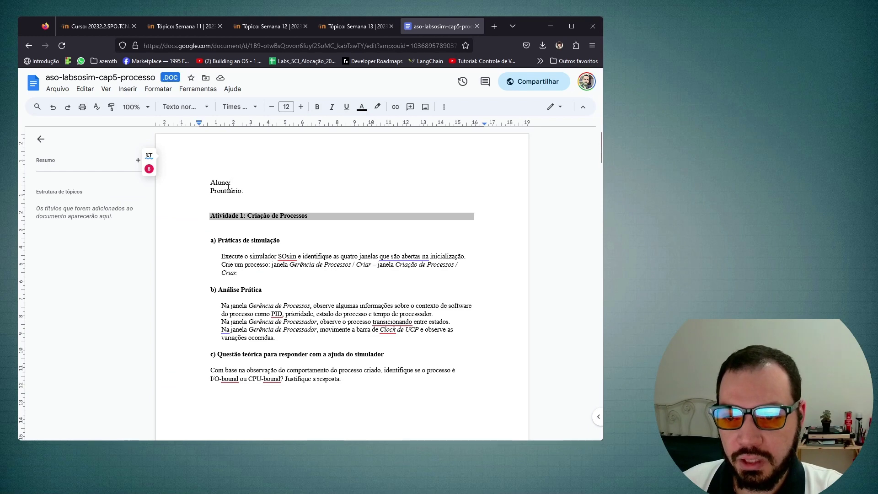
text(s)
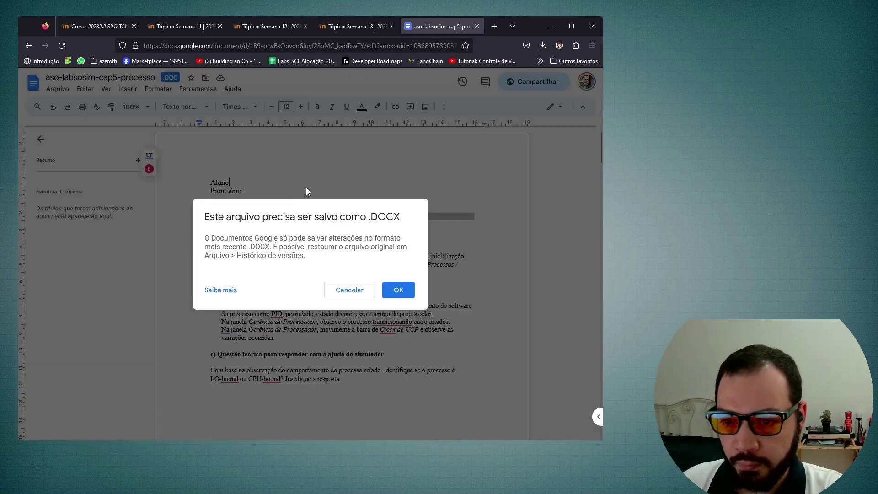
click(397, 289)
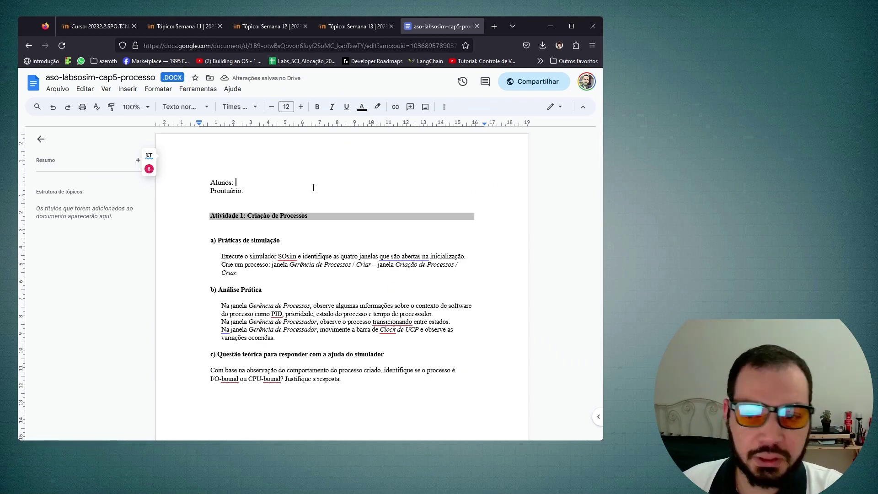
Highlight the Alunos and Prontuário lines at the start of the document, and clear the selection
double_click(287, 190)
drag(287, 189, 209, 185)
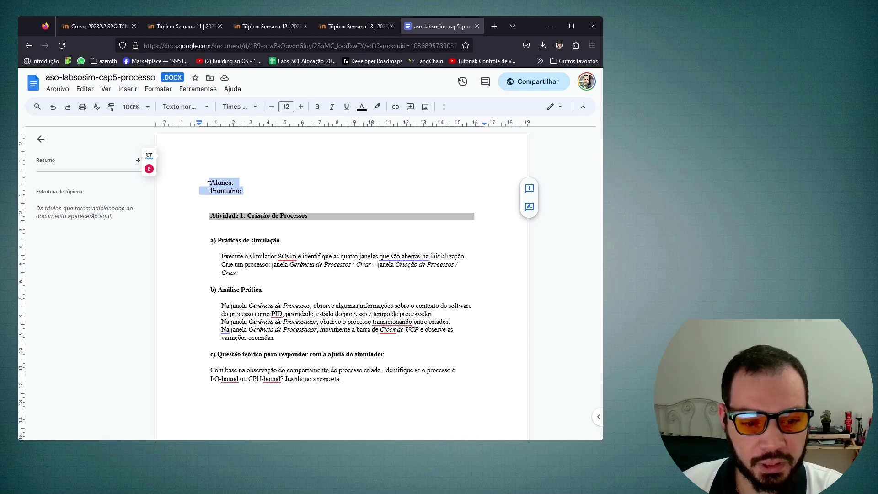
click(215, 244)
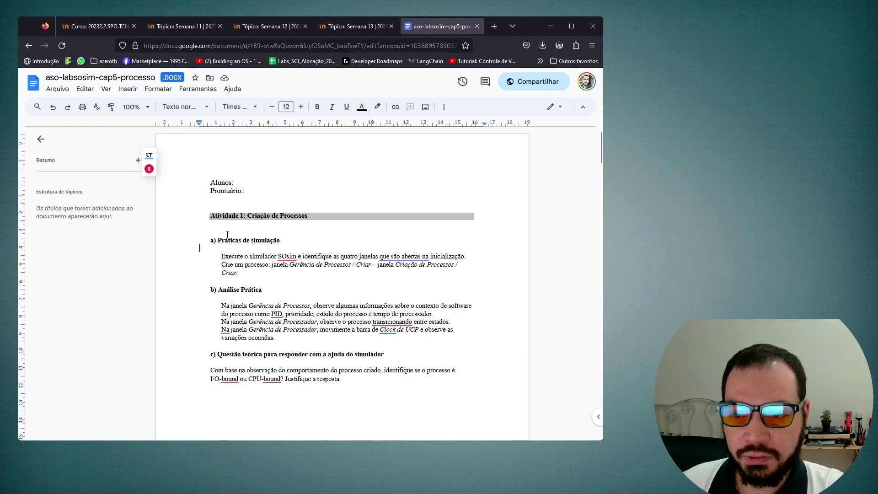
Skim the Atividade 1 and Atividade 2 instructions and return to Atividade 1, placing the cursor below its theory question
scroll(410, 269, down, 10)
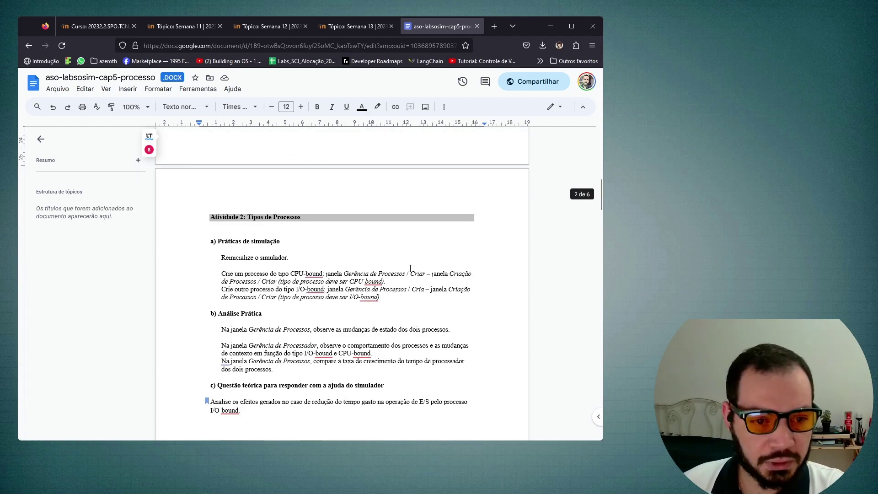
scroll(410, 269, up, 9)
scroll(255, 344, down, 2)
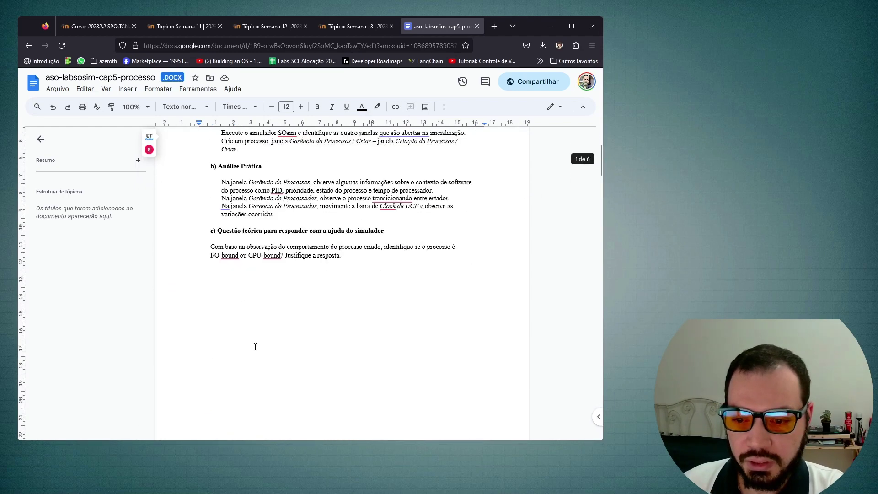
click(227, 269)
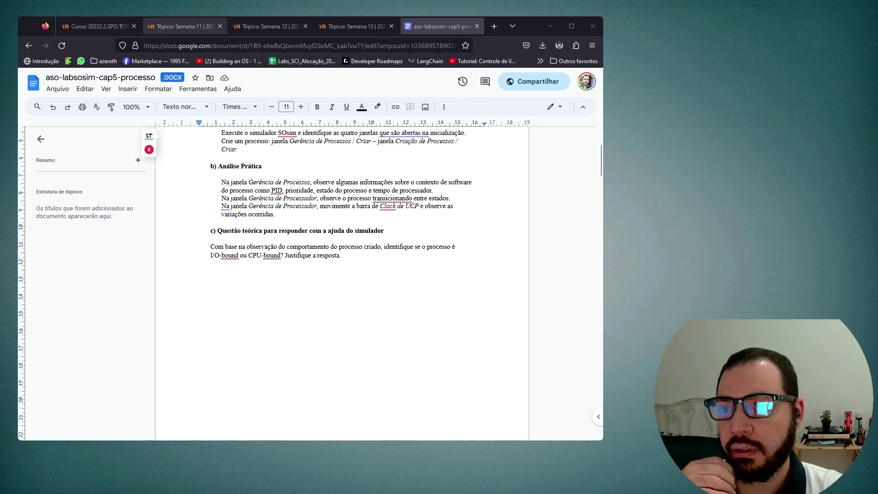
scroll(310, 290, up, 1)
scroll(310, 290, up, 1)
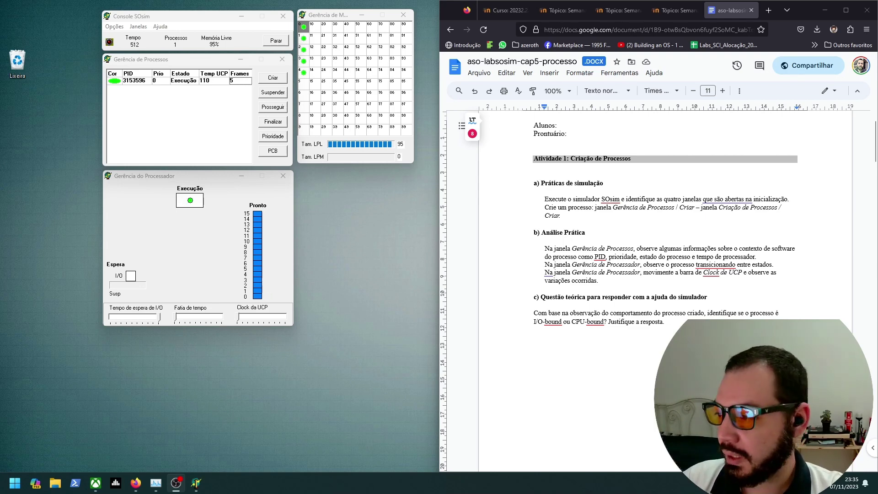
Terminate the existing process and create one CPU-bound process with priority 0 and a limit of 5 frames
click(216, 81)
click(275, 122)
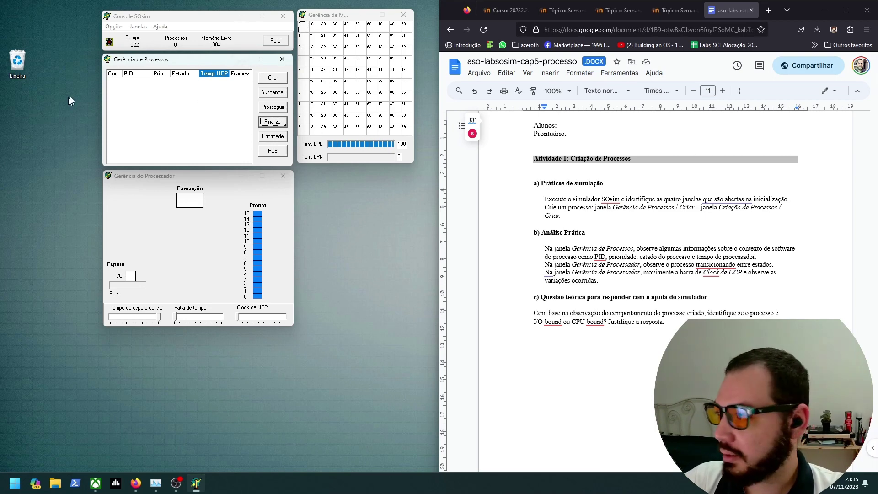
click(274, 79)
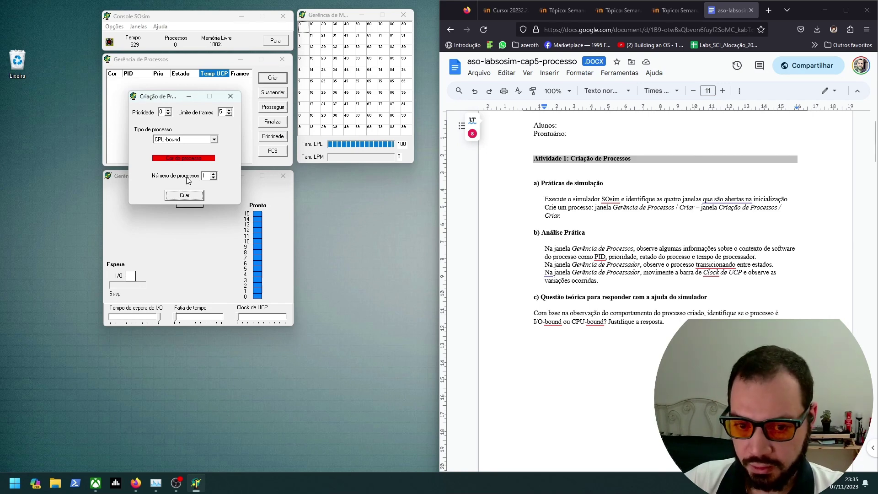
click(184, 195)
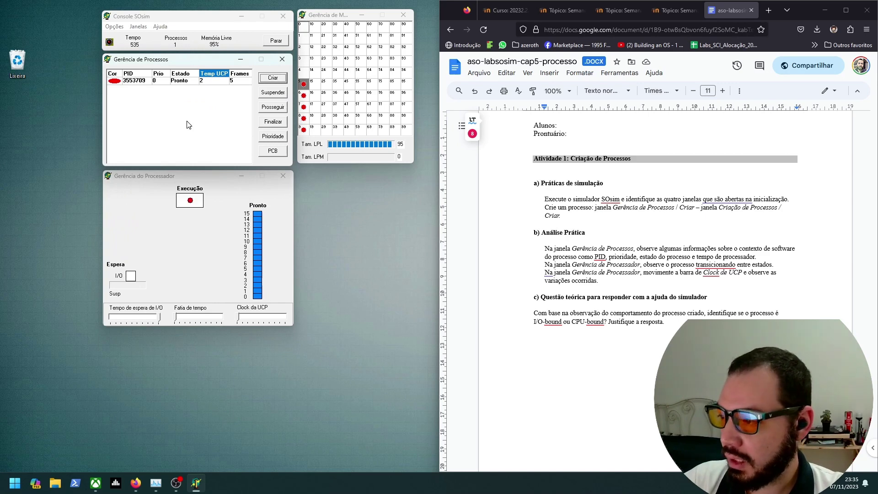
Highlight the Atividade 1 practical-analysis instructions and examine the process's details in Gerência de Processos and its state transitions in Gerência do Processador
drag(545, 249, 716, 249)
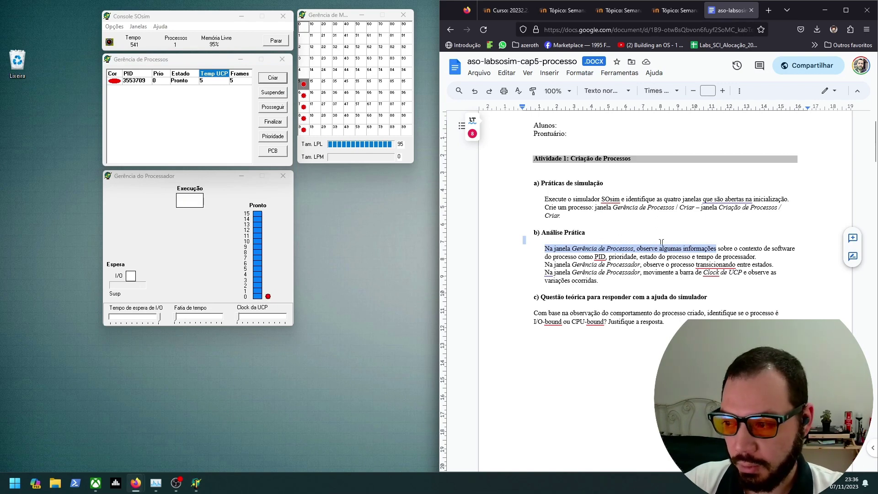
click(145, 87)
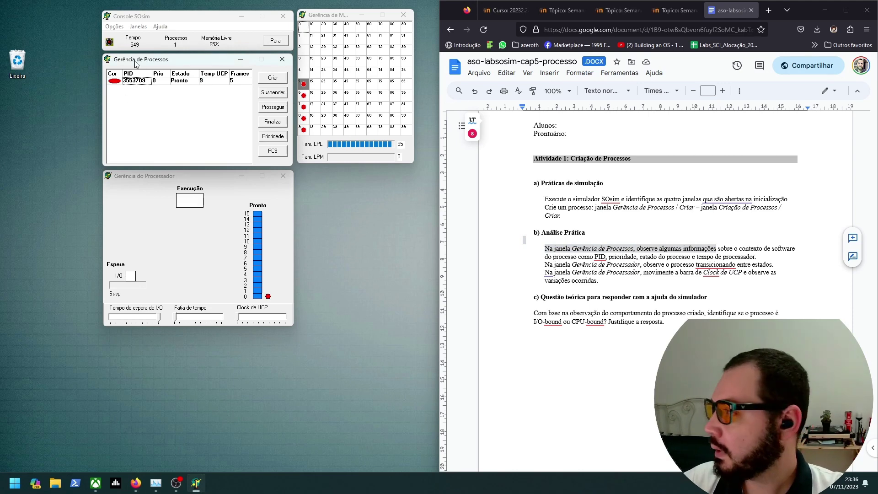
click(166, 81)
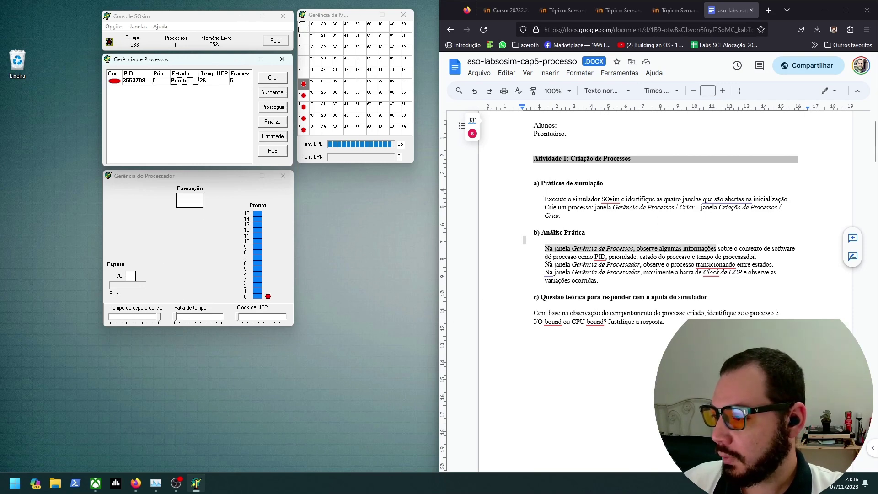
drag(548, 264, 771, 264)
click(186, 176)
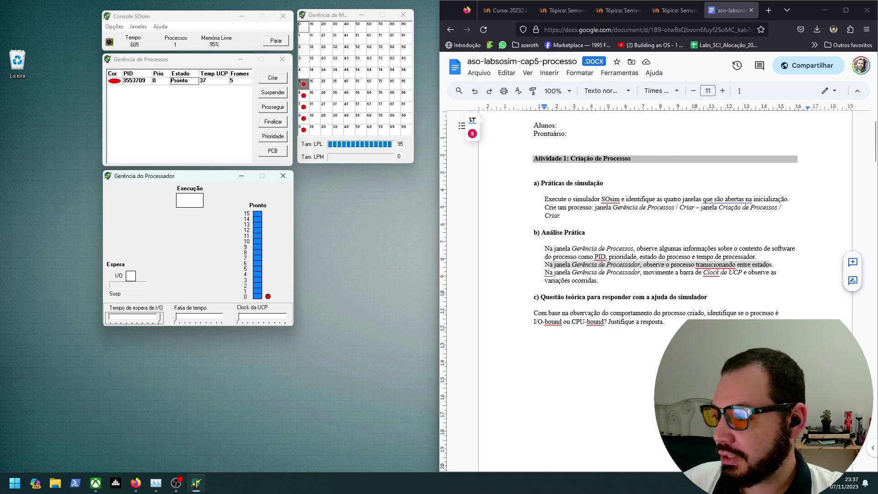
Highlight the Clock de UCP instruction and vary the CPU clock from medium to maximum, leaving it slightly above the middle
drag(670, 272, 743, 272)
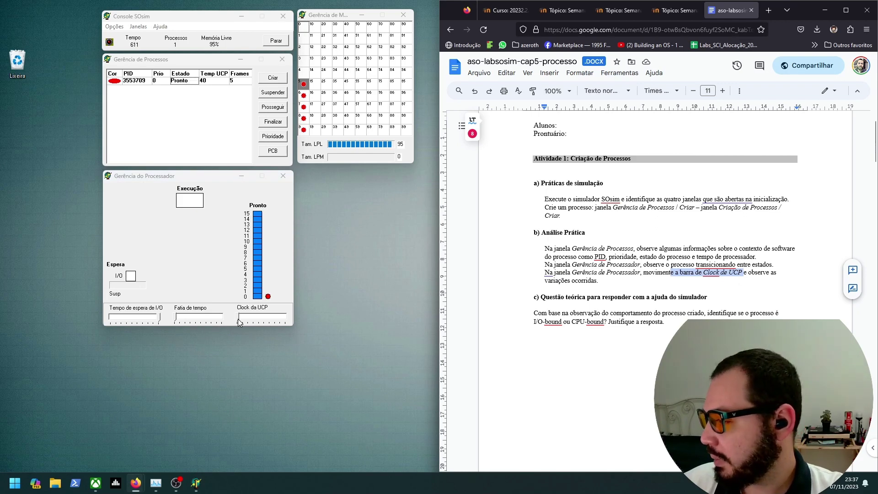
drag(238, 320, 258, 322)
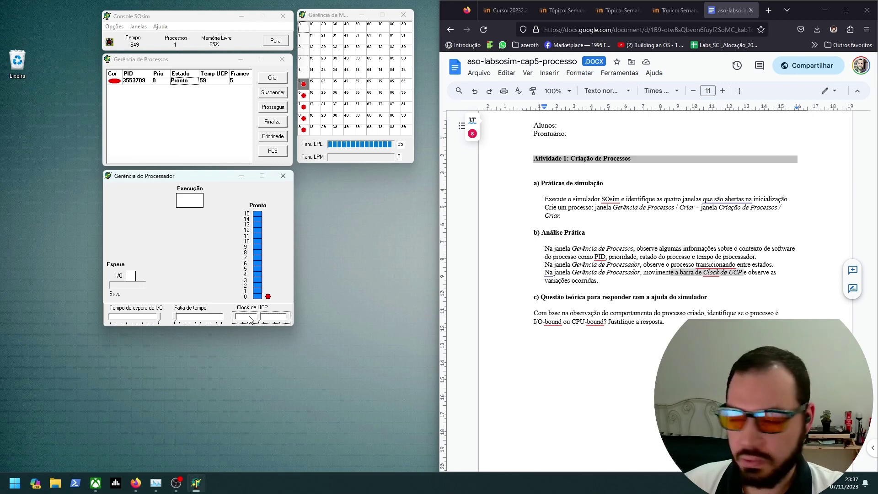
drag(260, 319, 289, 319)
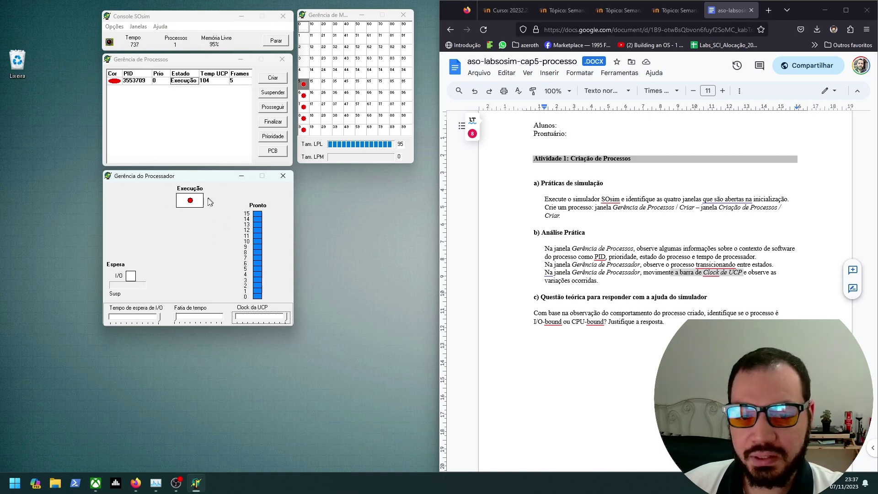
drag(273, 319, 265, 317)
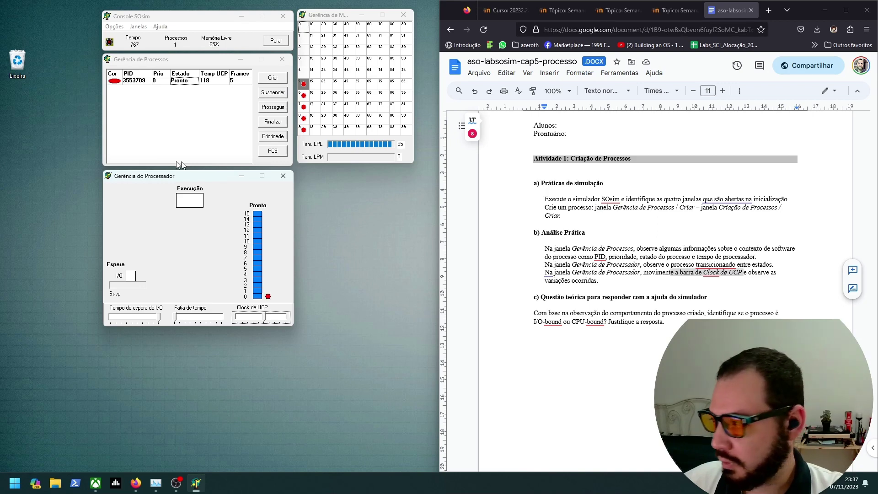
Suspend the process and highlight the Atividade 1 theory question on whether it is I/O-bound or CPU-bound
click(273, 93)
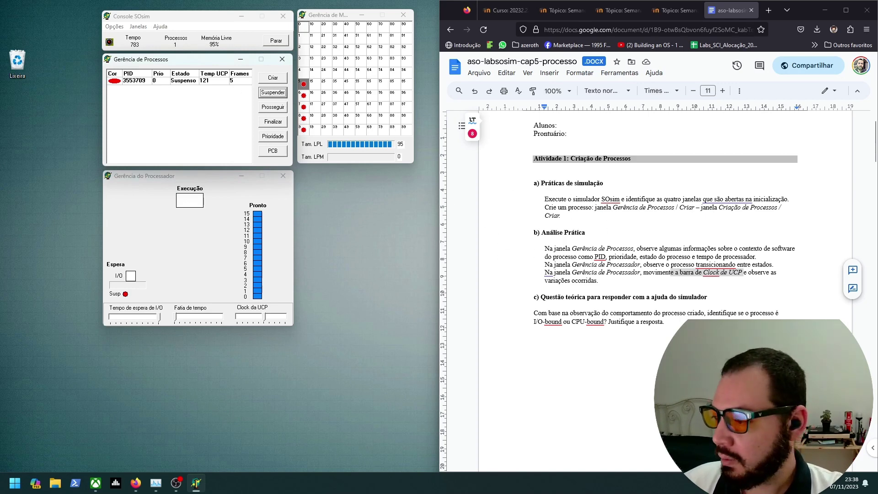
drag(533, 314, 665, 322)
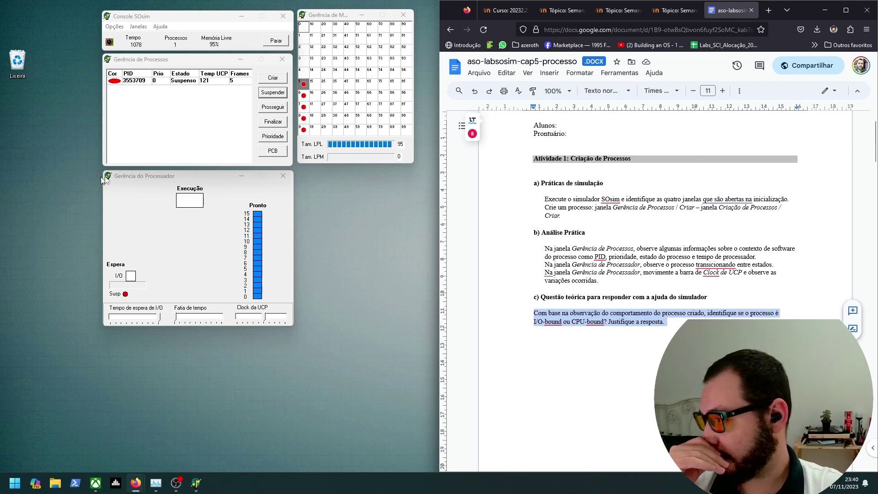
click(165, 181)
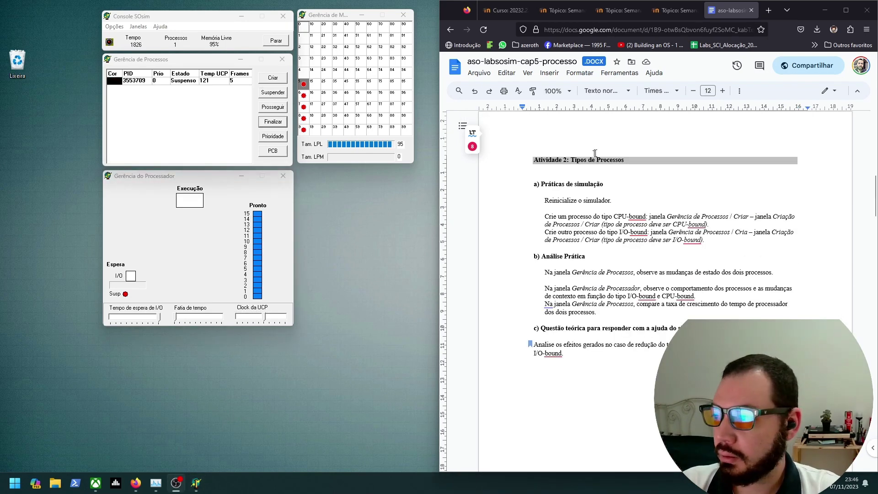
Resume the suspended process and restart the SOsim simulator for Atividade 2
click(274, 107)
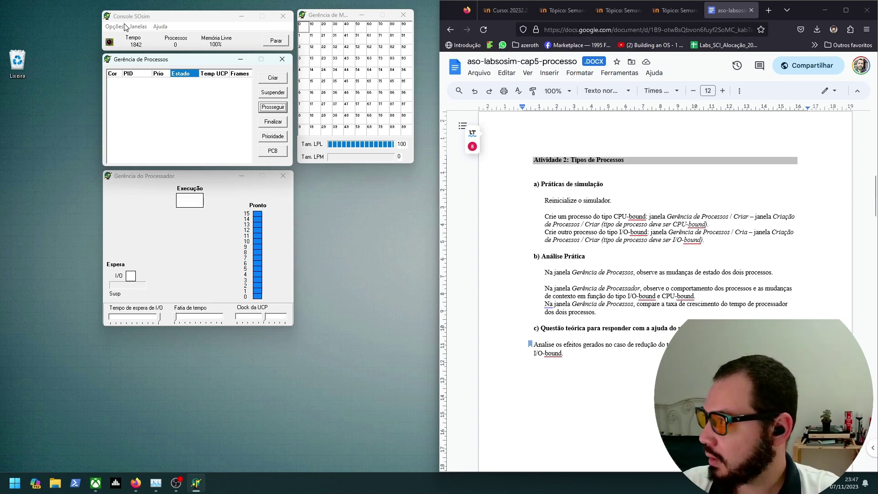
click(118, 36)
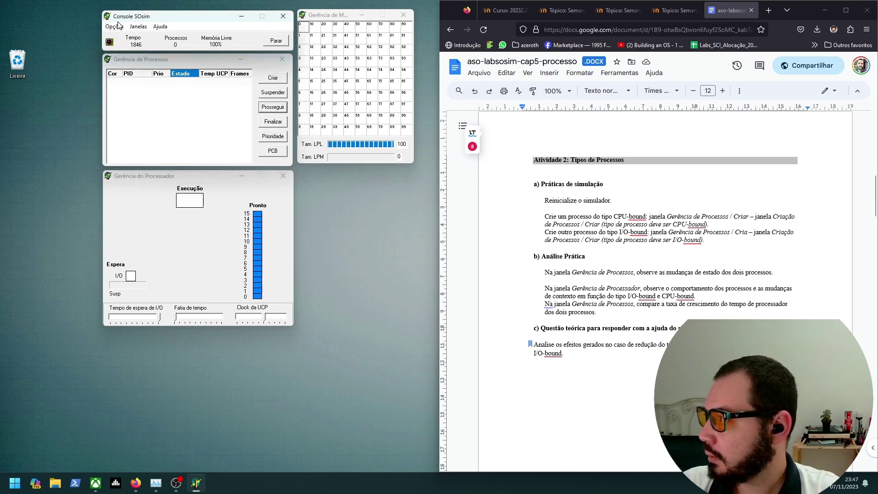
click(115, 27)
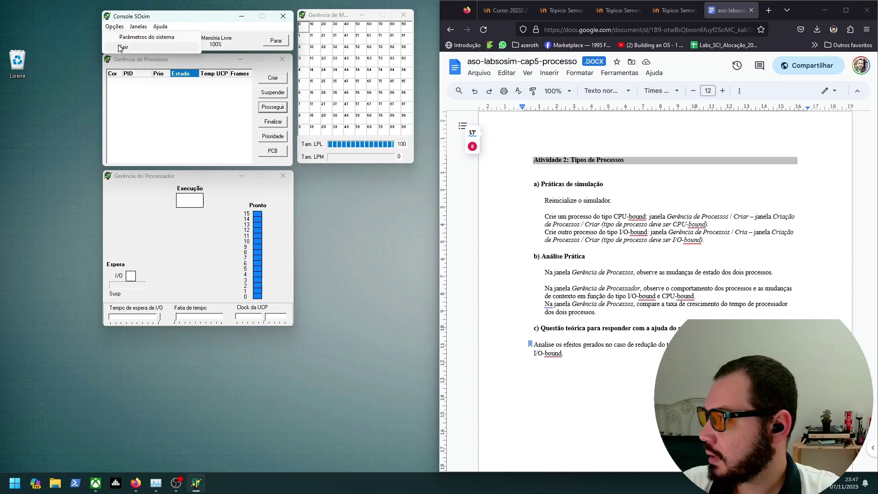
click(124, 47)
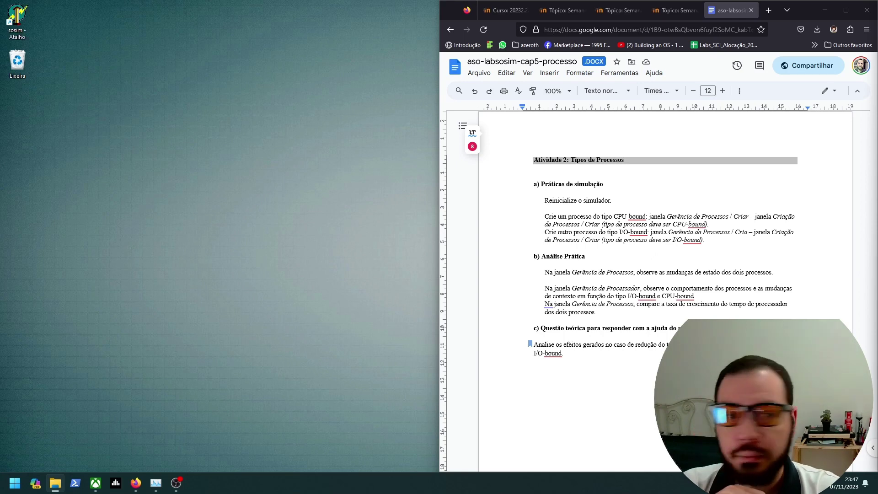
click(288, 100)
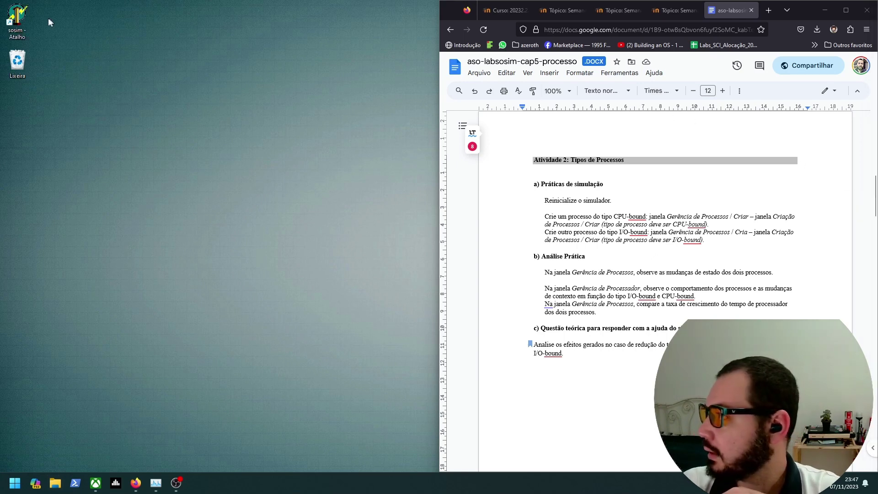
double_click(22, 17)
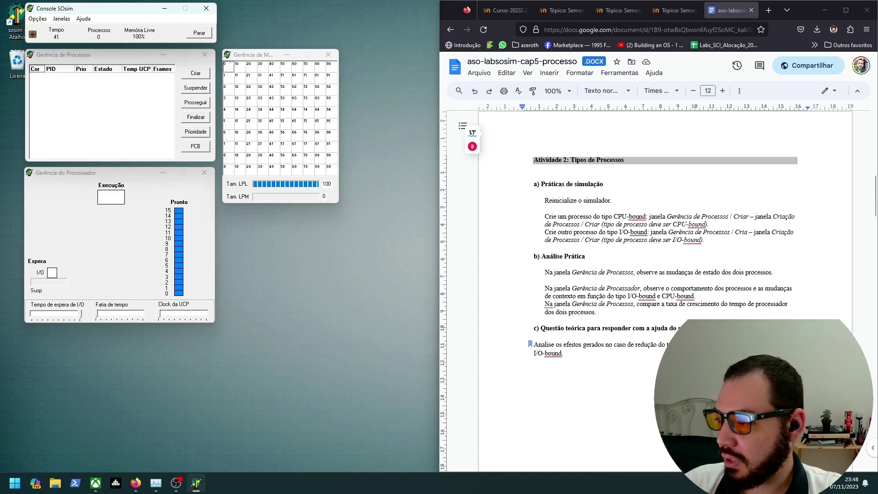
Highlight the CPU-bound instruction and create one CPU-bound process with priority 0 and a limit of 5 frames
drag(548, 216, 647, 216)
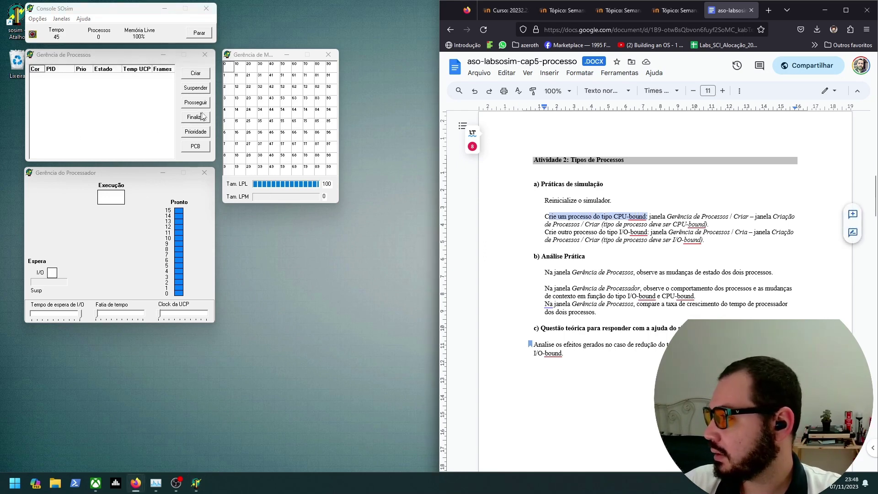
click(195, 74)
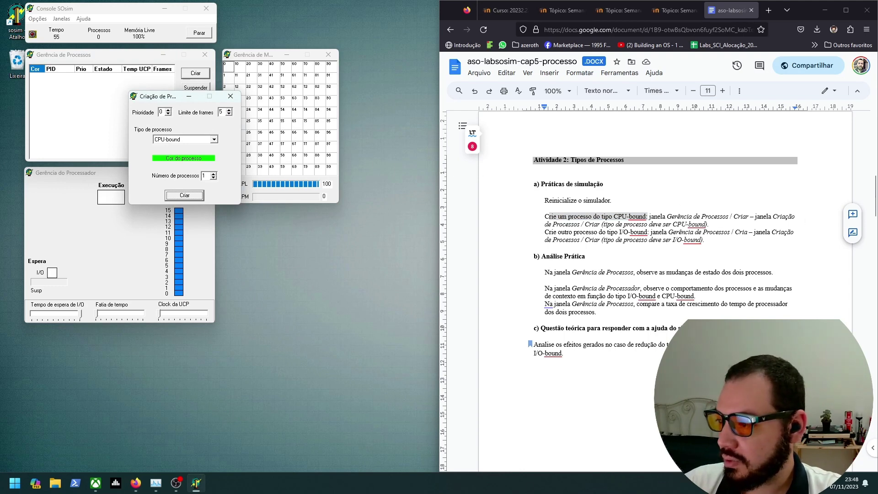
click(200, 144)
click(173, 145)
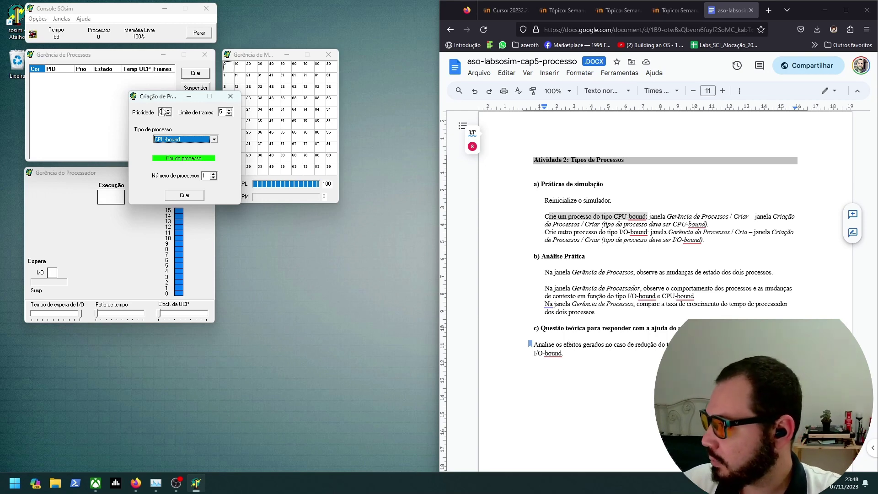
click(184, 195)
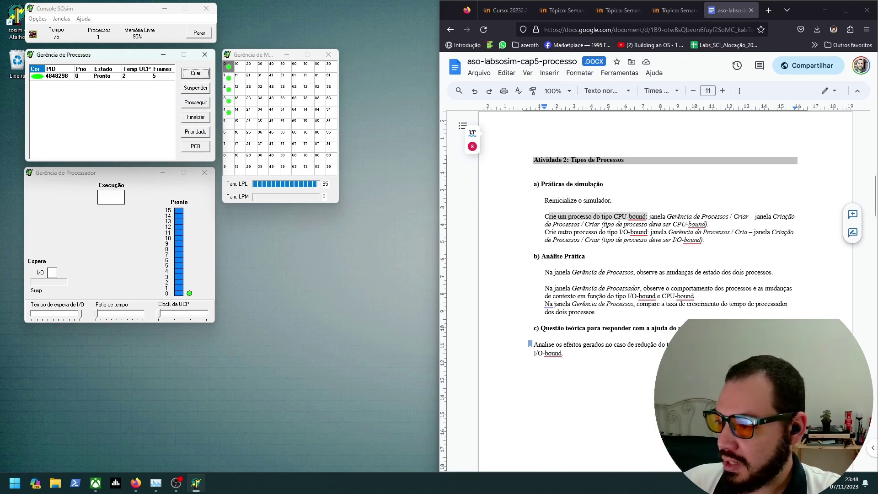
Highlight the I/O-bound instruction and create one I/O-bound (disco) process with priority 0 and a limit of 5 frames
drag(619, 231, 659, 232)
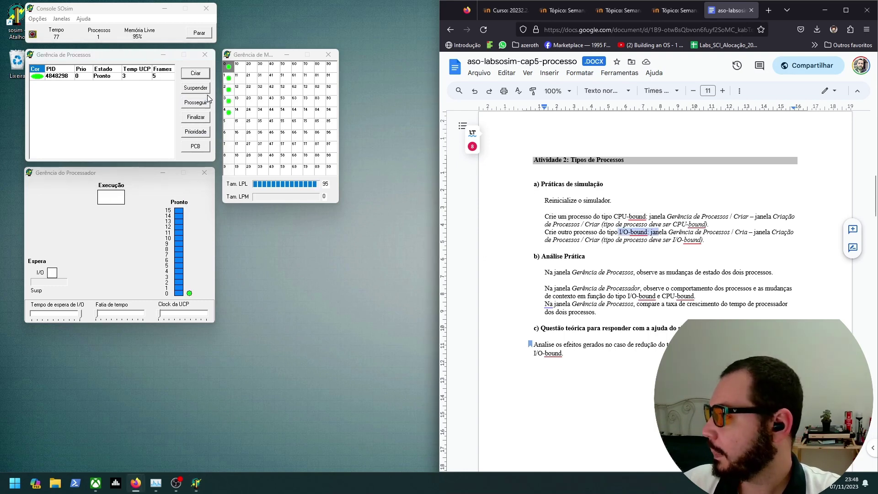
click(200, 74)
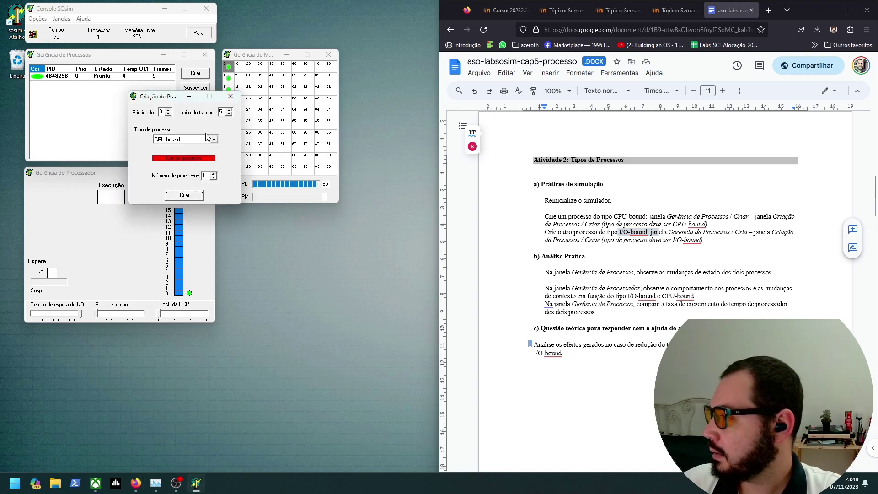
click(208, 139)
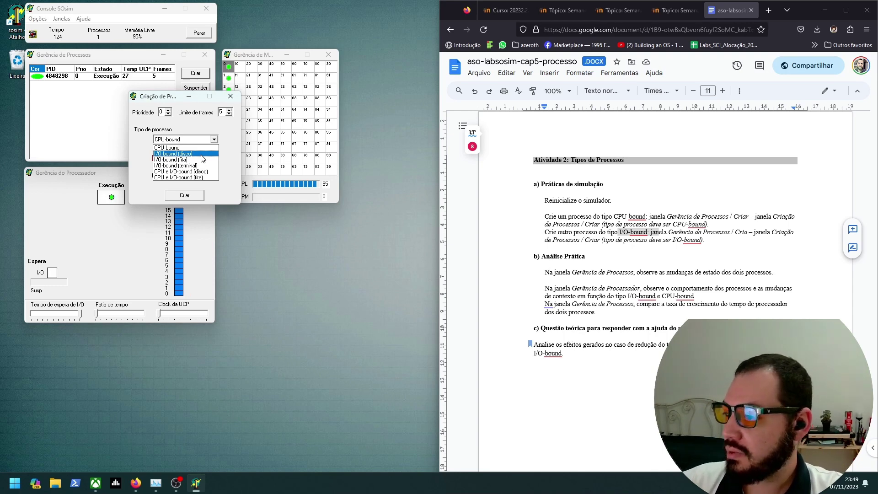
click(202, 155)
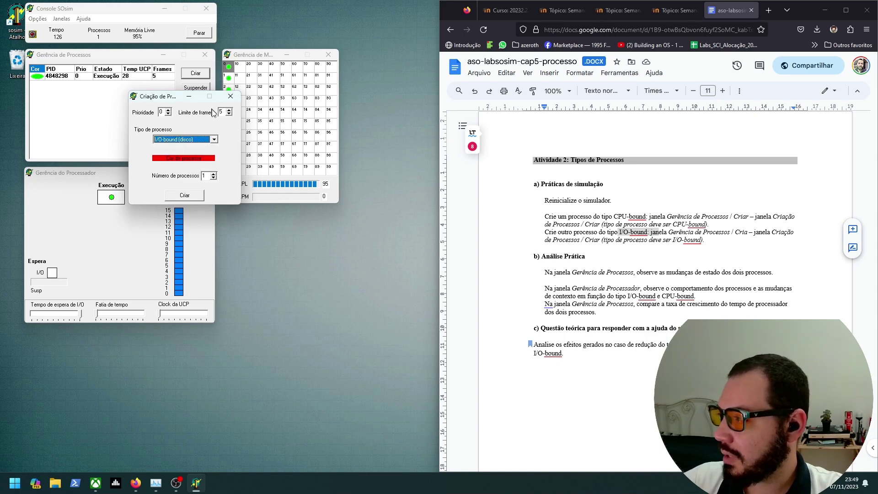
click(184, 196)
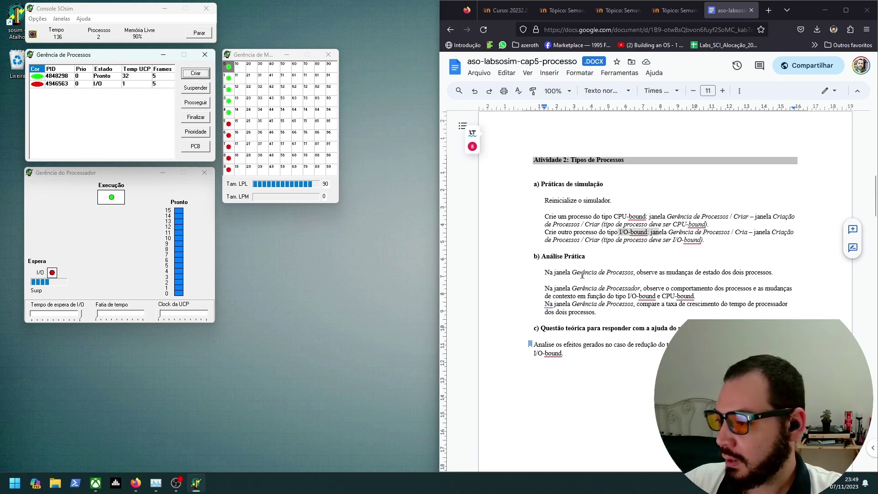
Highlight the Atividade 2 practical-analysis instructions and compare the two processes' states and CPU time in Gerência de Processos
drag(582, 273, 730, 273)
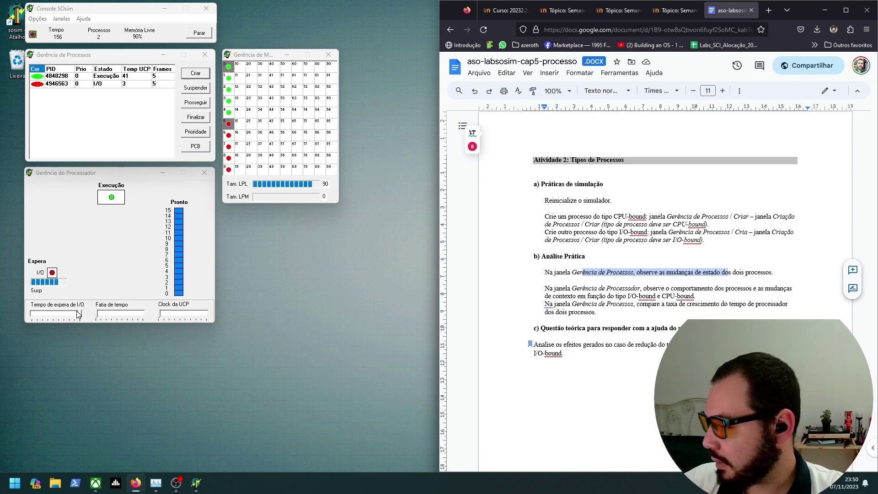
mouse_move(77, 313)
mouse_down()
mouse_move(49, 314)
mouse_move(86, 316)
mouse_move(76, 317)
mouse_up()
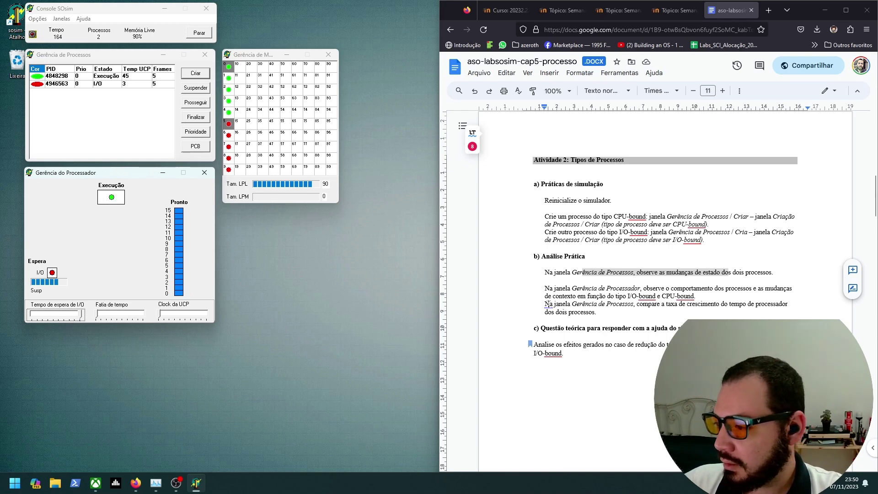
drag(545, 303, 599, 312)
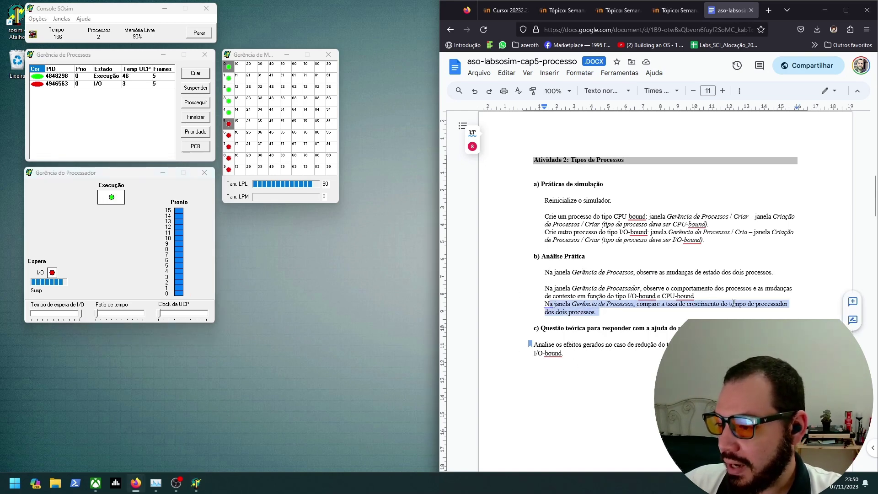
click(756, 304)
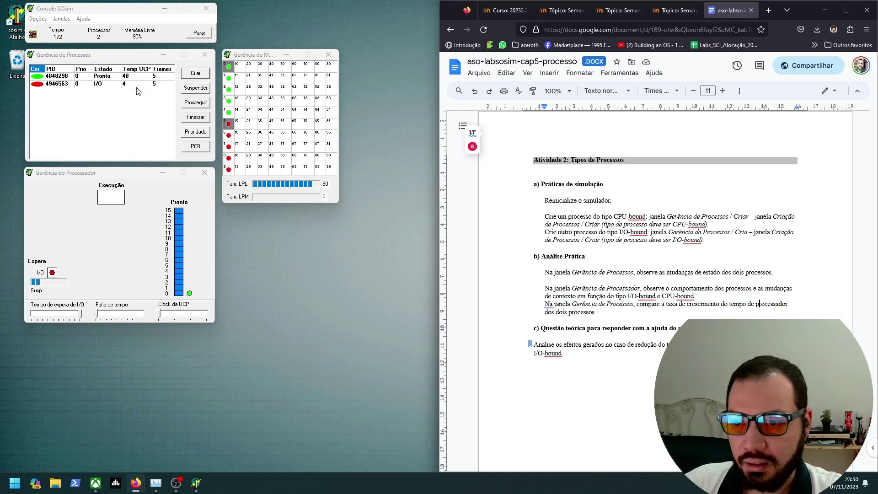
click(138, 78)
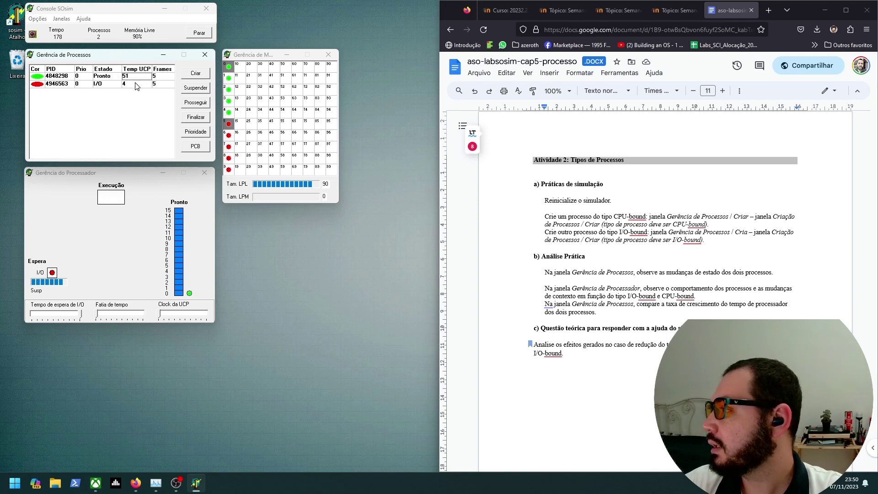
click(136, 85)
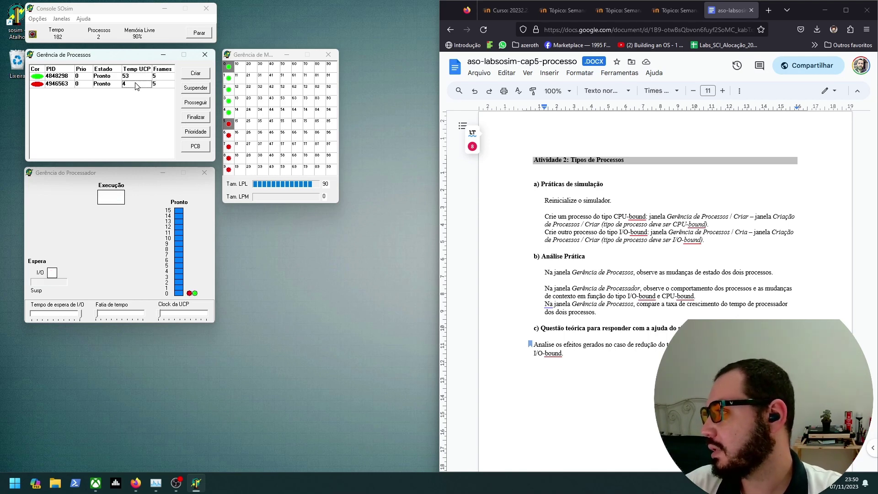
Review the Atividade 2 theoretical question on reducing I/O wait time and lower Tempo de espera de I/O to its minimum
click(140, 76)
click(137, 84)
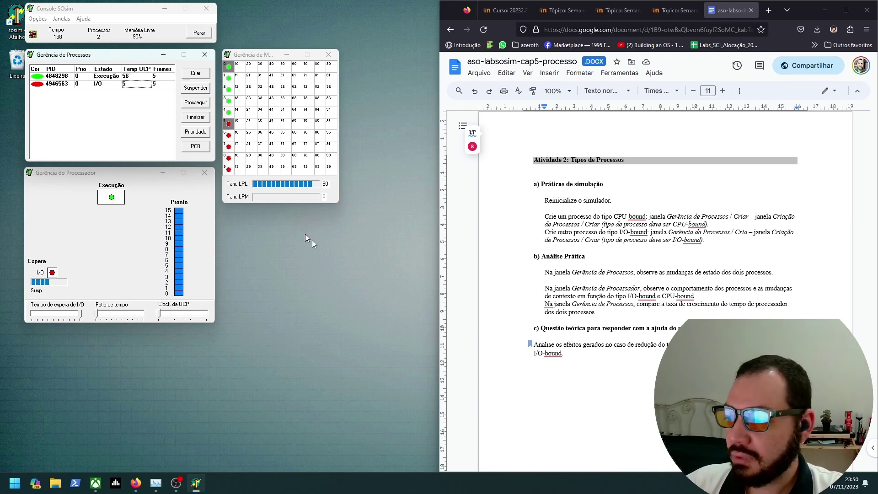
click(529, 343)
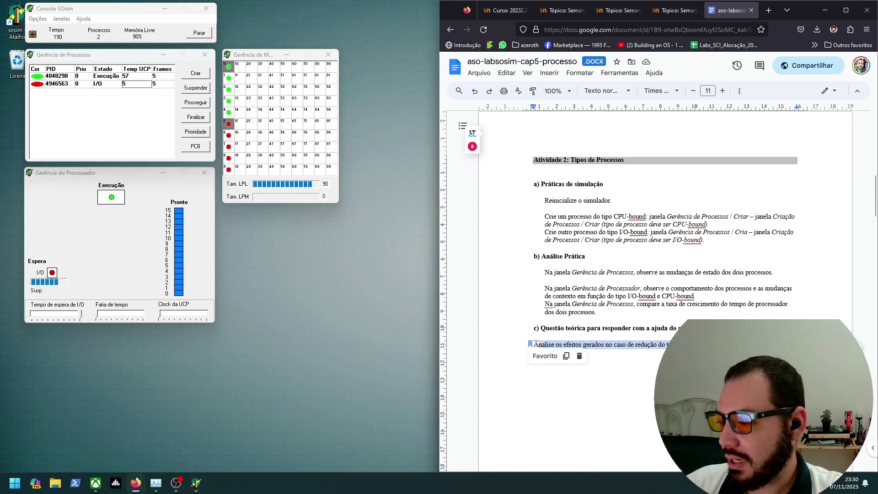
click(563, 353)
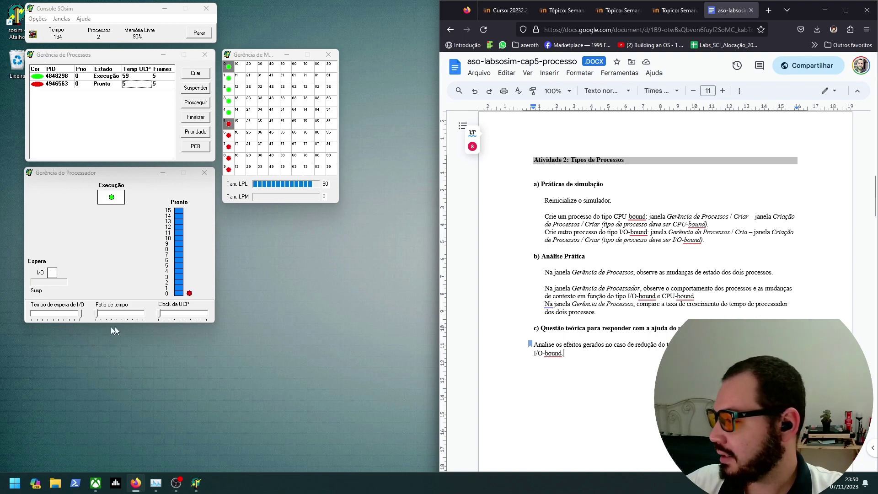
click(68, 314)
drag(68, 313, 32, 318)
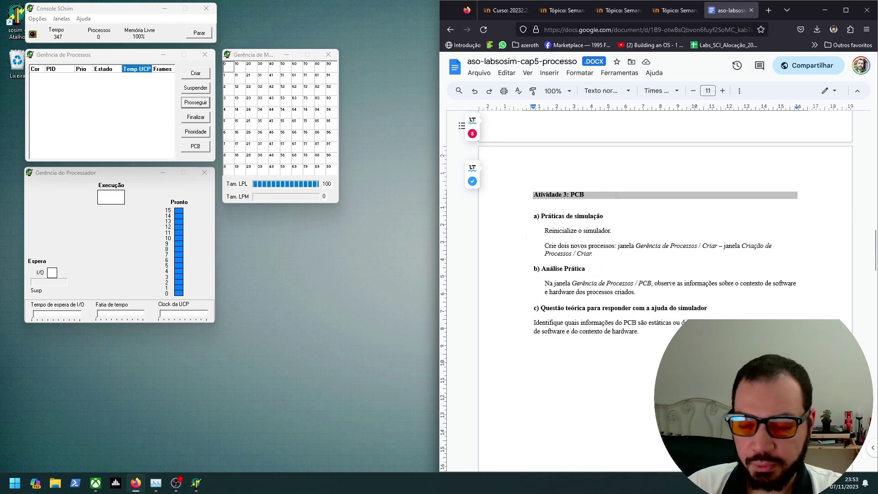
Restart the SOsim simulator for Atividade 3 and highlight the instruction to create two new processes
click(207, 8)
double_click(11, 23)
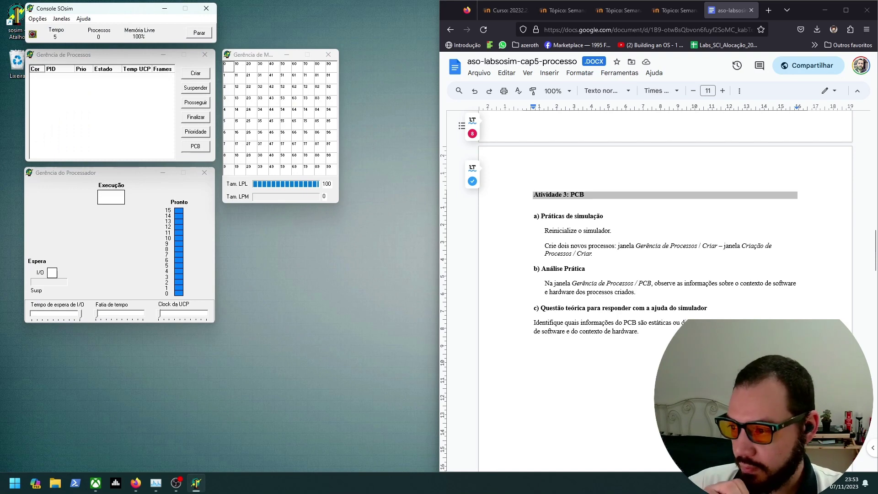
drag(608, 257, 544, 246)
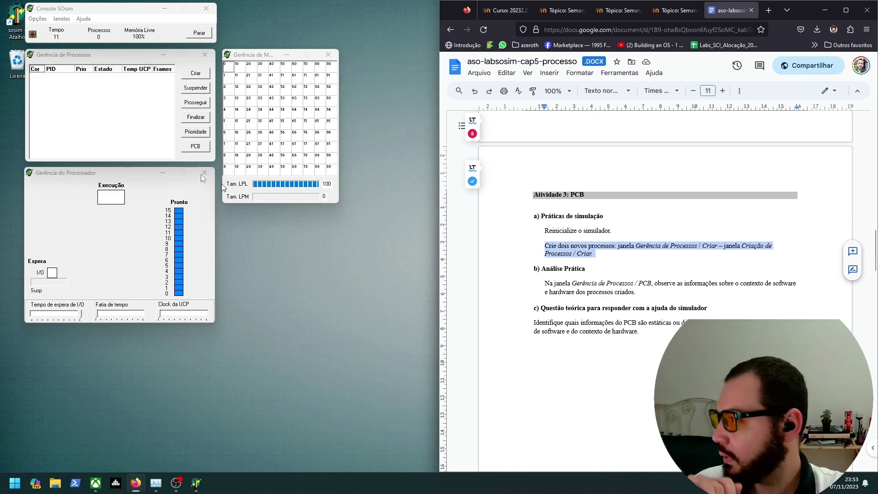
Create one green CPU-bound process with priority 0 and a limit of 5 frames
click(196, 72)
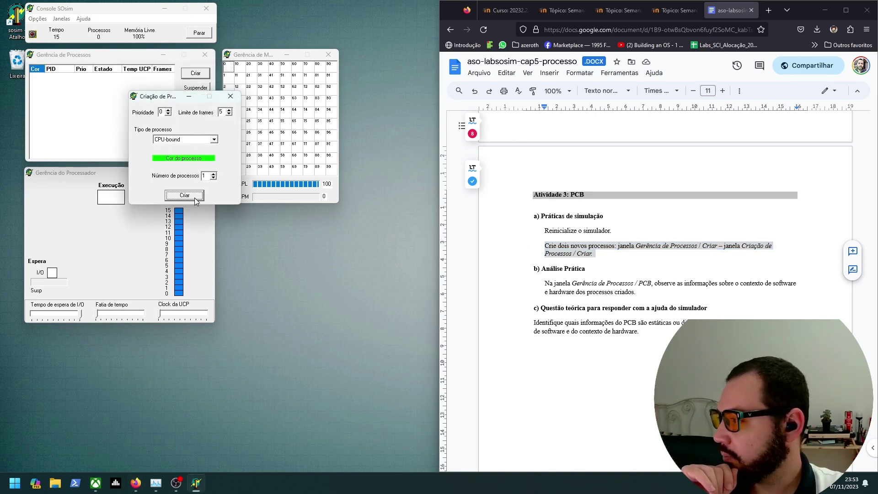
click(193, 159)
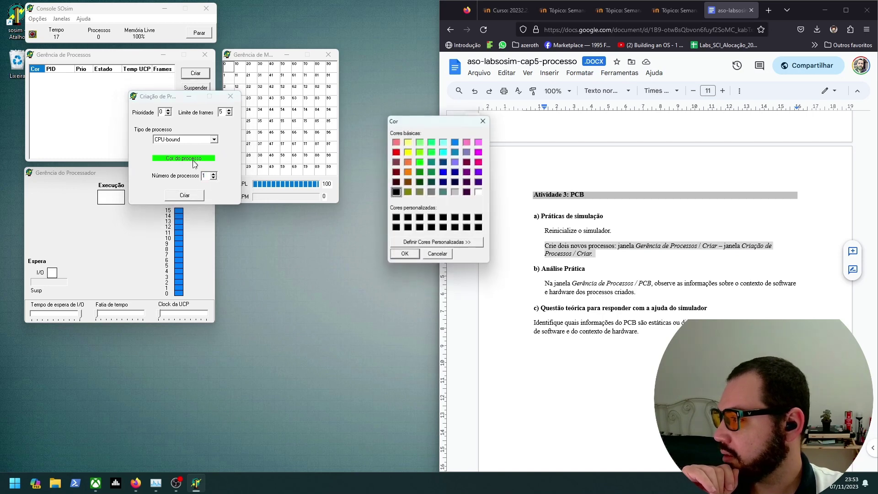
click(405, 255)
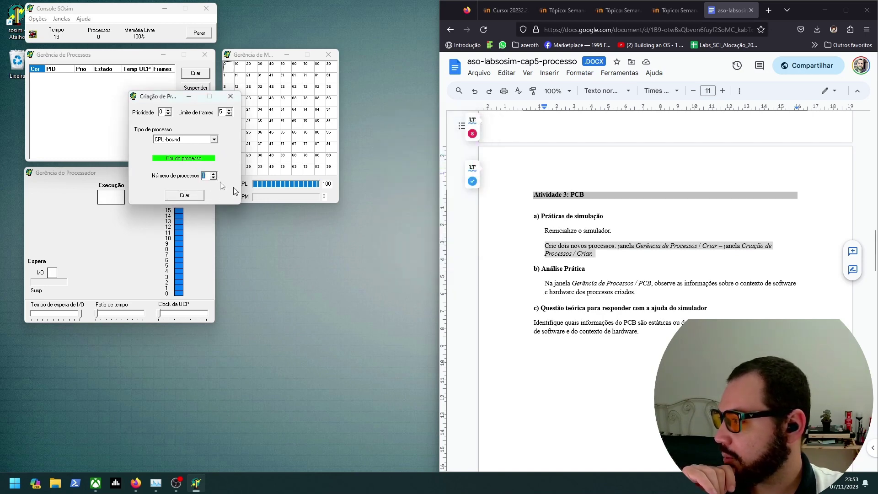
click(181, 195)
Create a second CPU-bound process coloured light cyan, with priority 0 and a limit of 5 frames
click(203, 76)
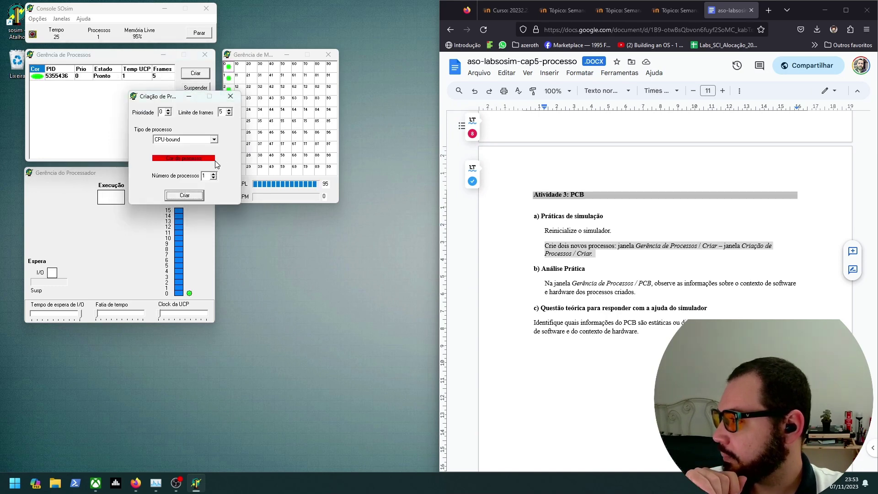
click(213, 163)
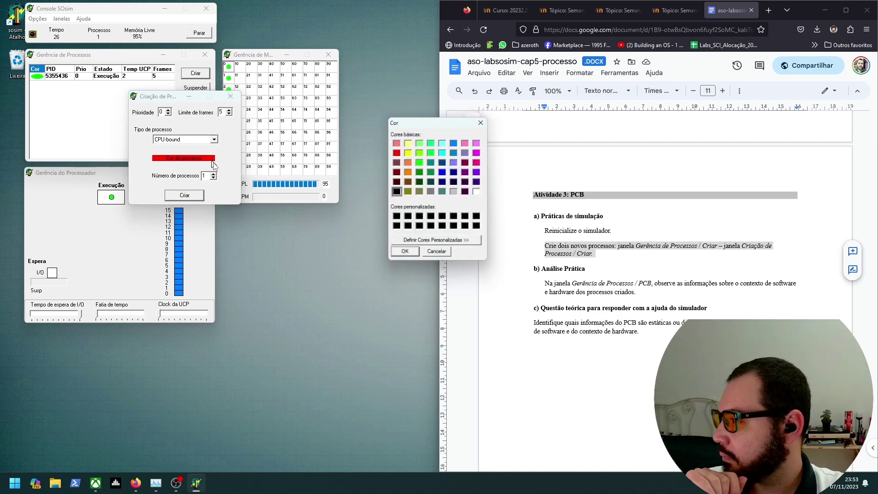
click(443, 142)
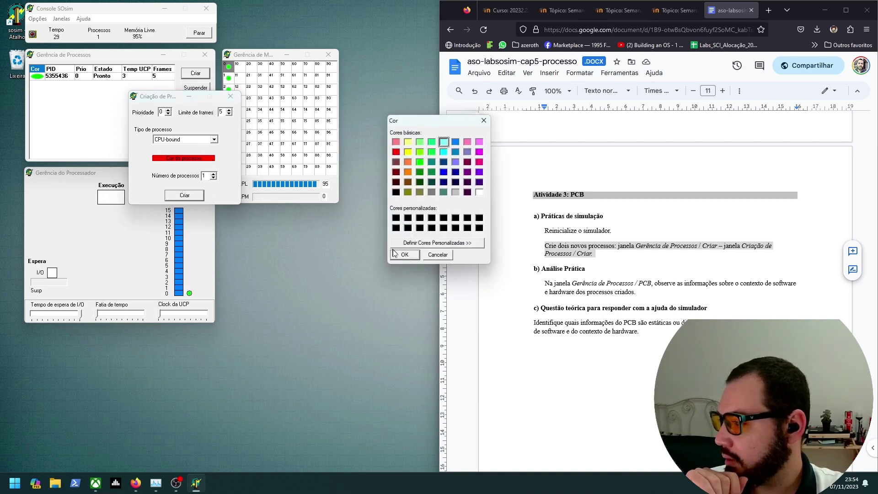
click(407, 256)
click(184, 195)
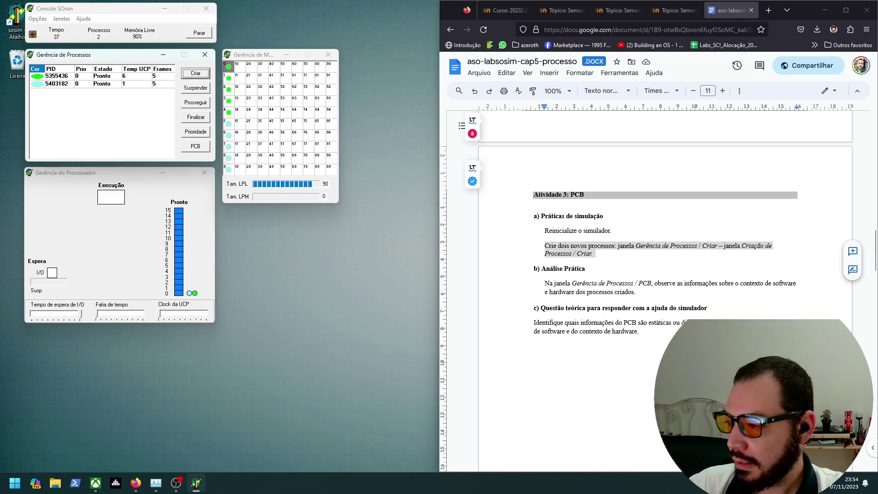
Highlight the Gerência de Processos / PCB reference in Atividade 3 and look for that view among the console's options
drag(572, 284, 651, 283)
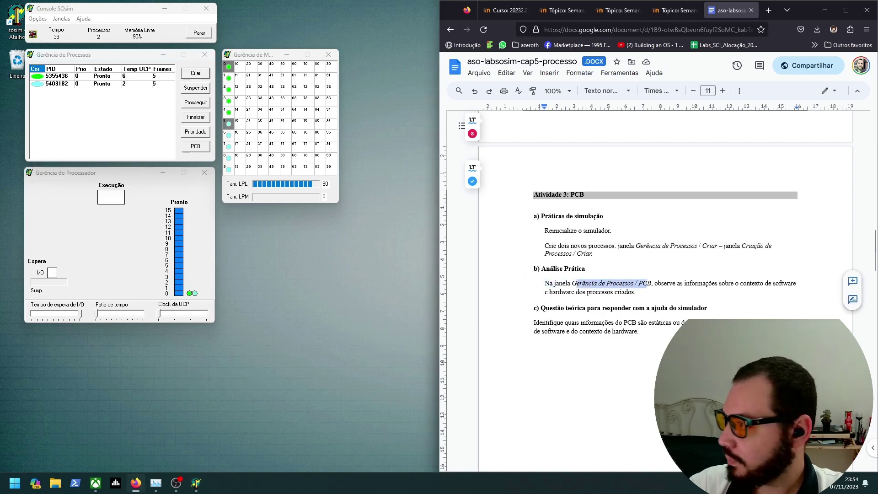
click(38, 18)
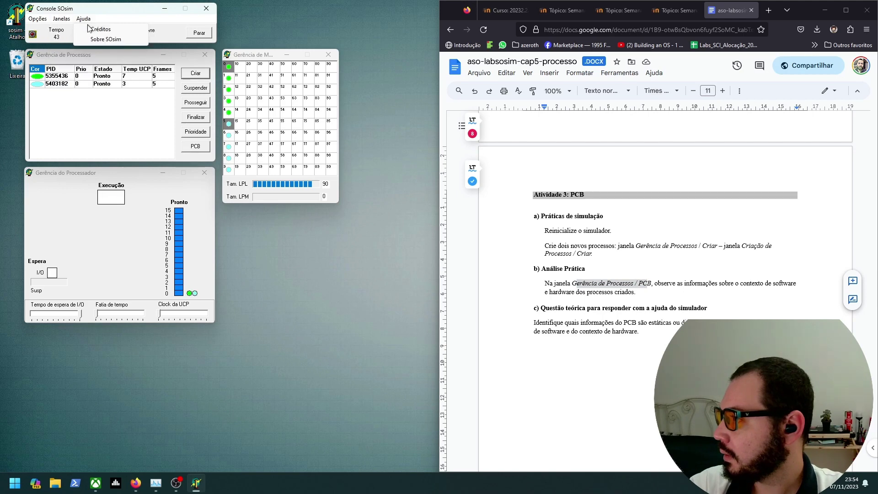
mouse_move(62, 18)
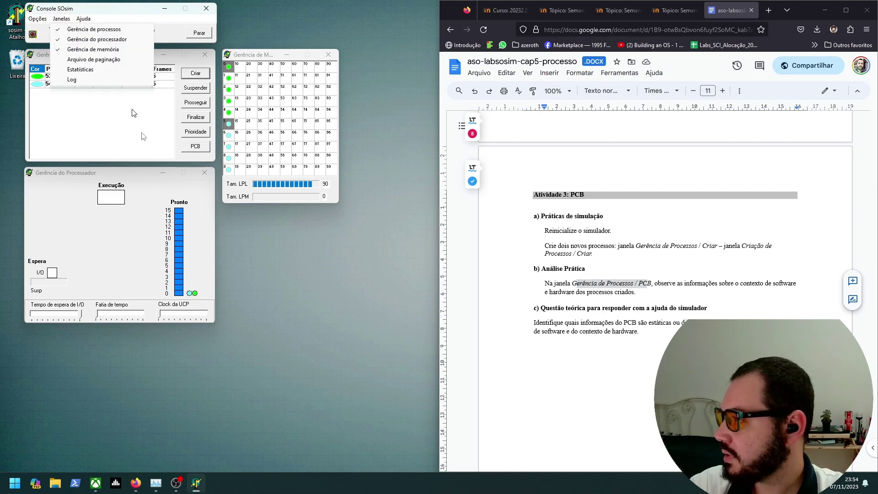
click(143, 182)
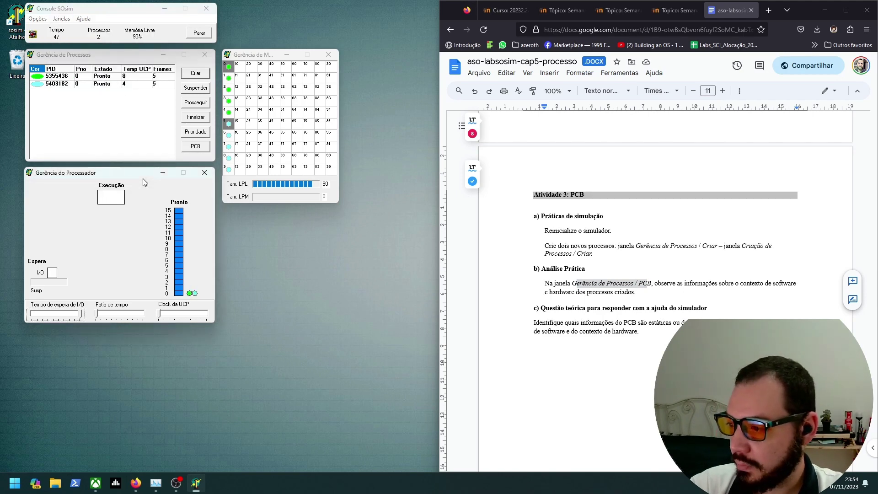
click(138, 143)
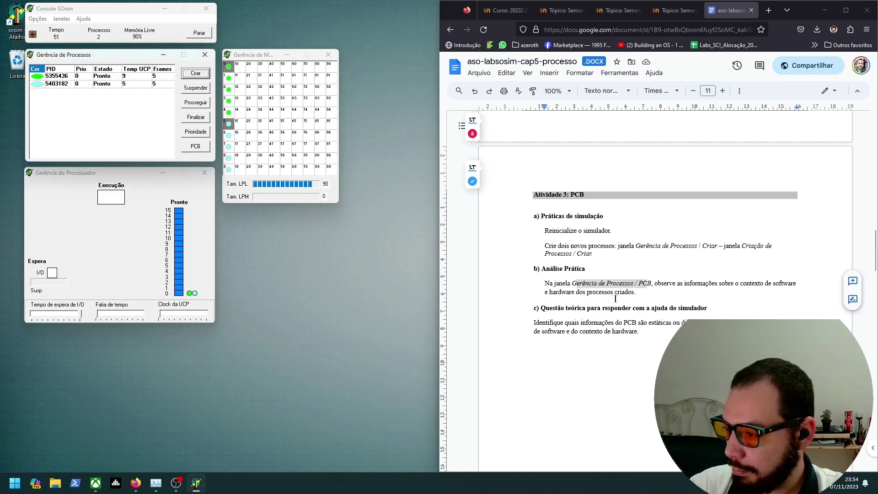
Show the green process's PCB in Contexto do Processo and widen the window to fit its contents
click(195, 146)
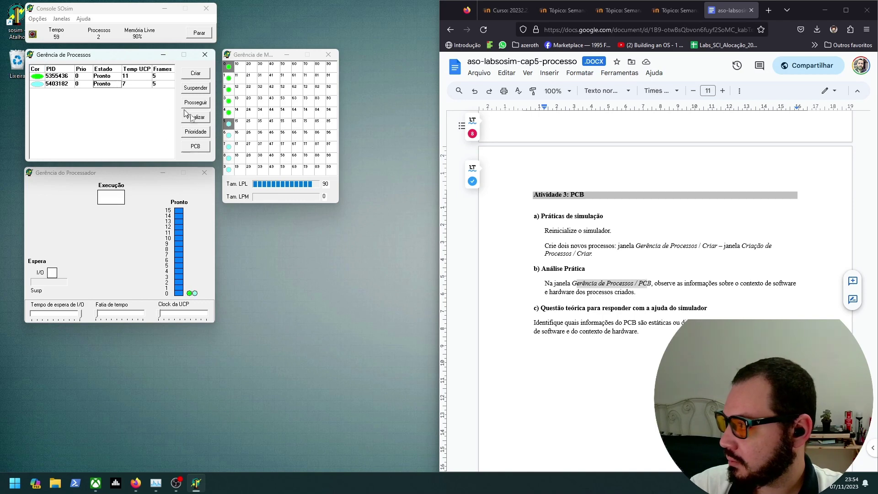
click(195, 146)
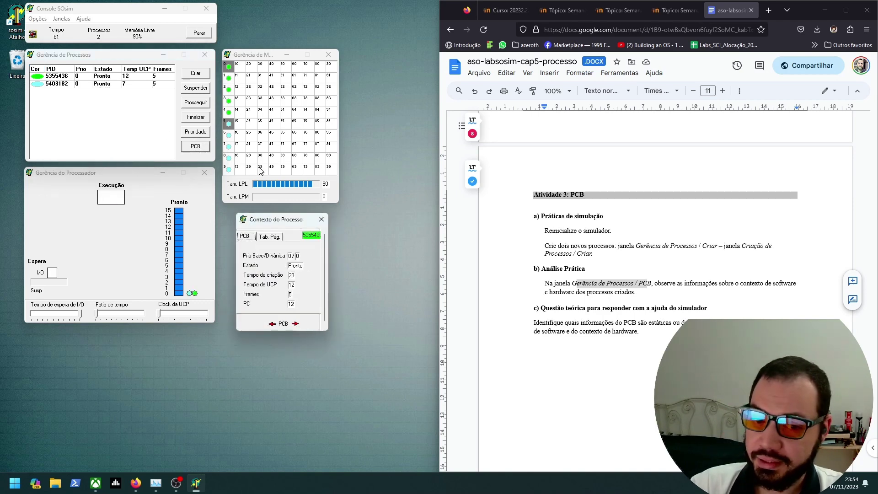
click(321, 219)
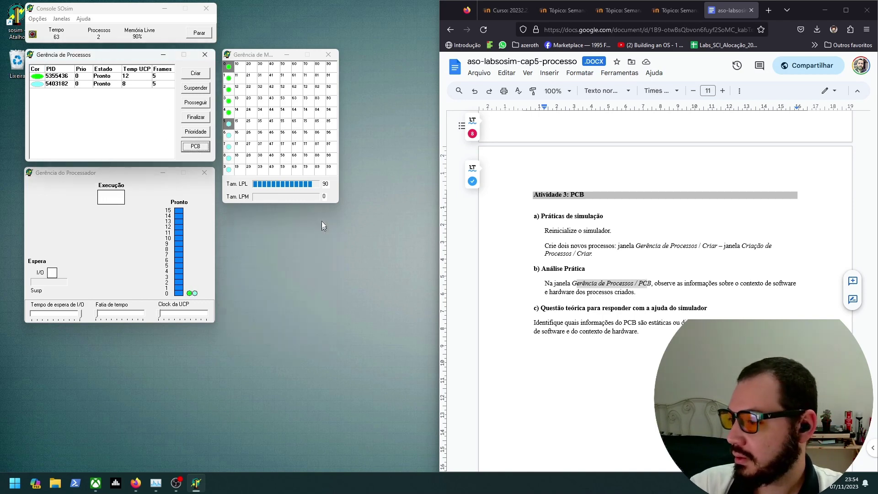
drag(690, 285, 667, 285)
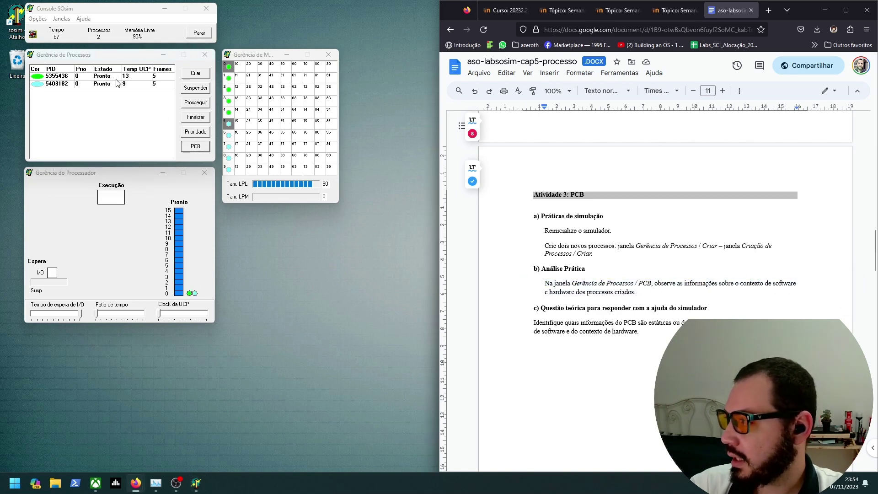
click(91, 85)
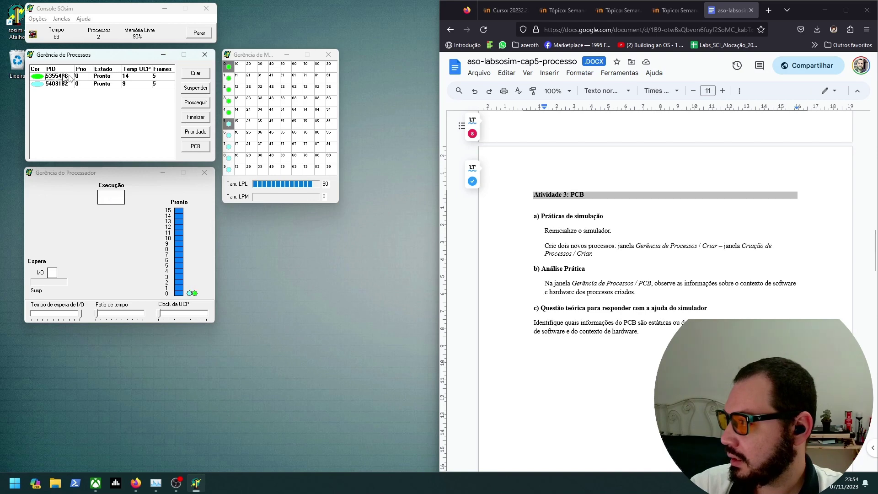
click(202, 146)
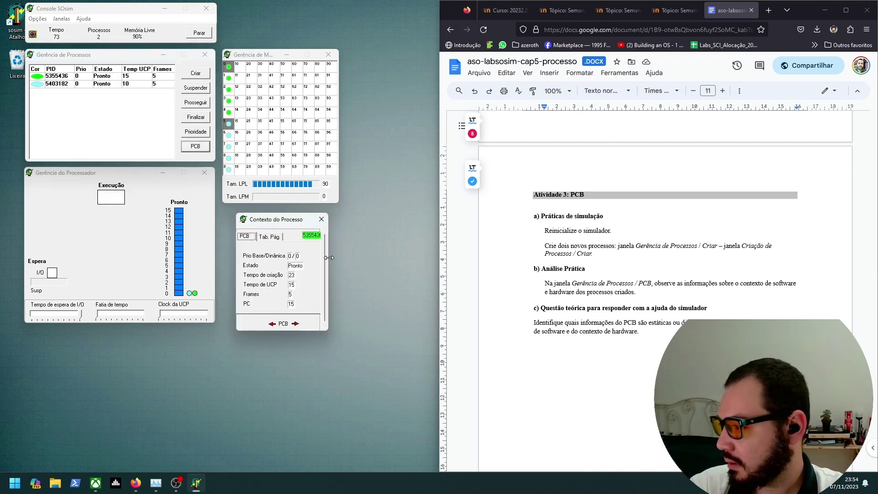
drag(327, 264, 425, 264)
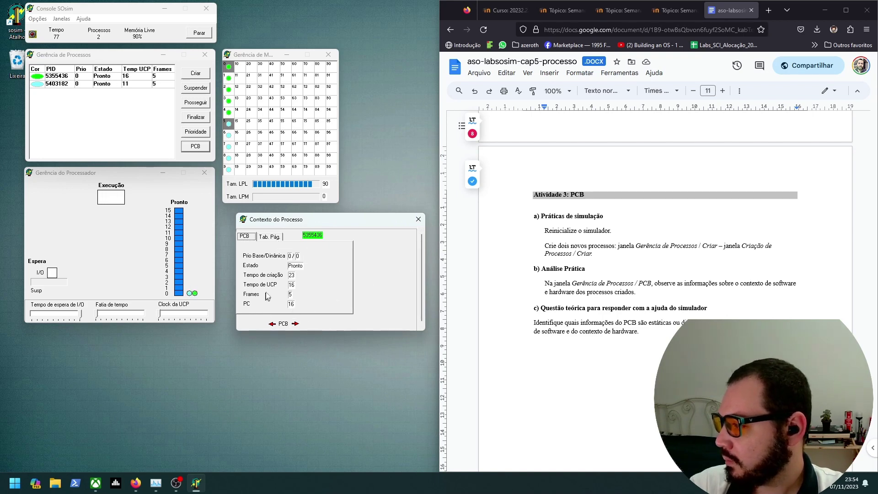
Examine the green process's page table and PCB fields, adjusting the size of the Contexto do Processo window
click(272, 237)
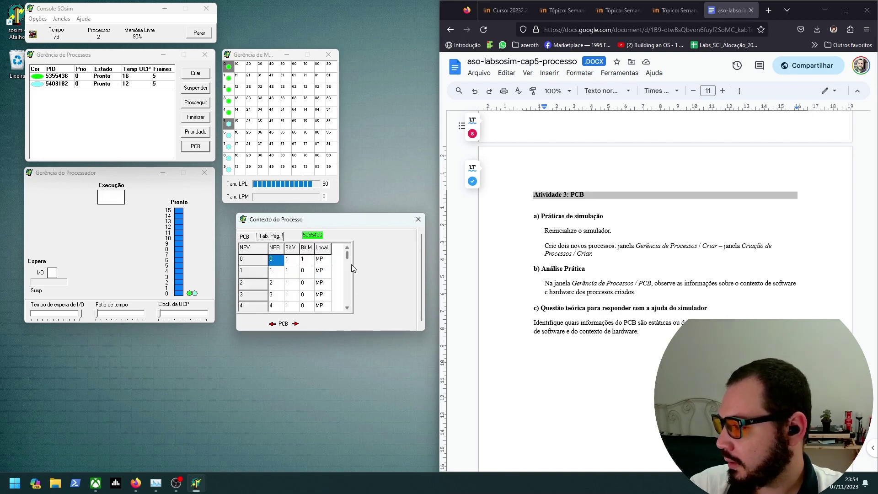
click(349, 306)
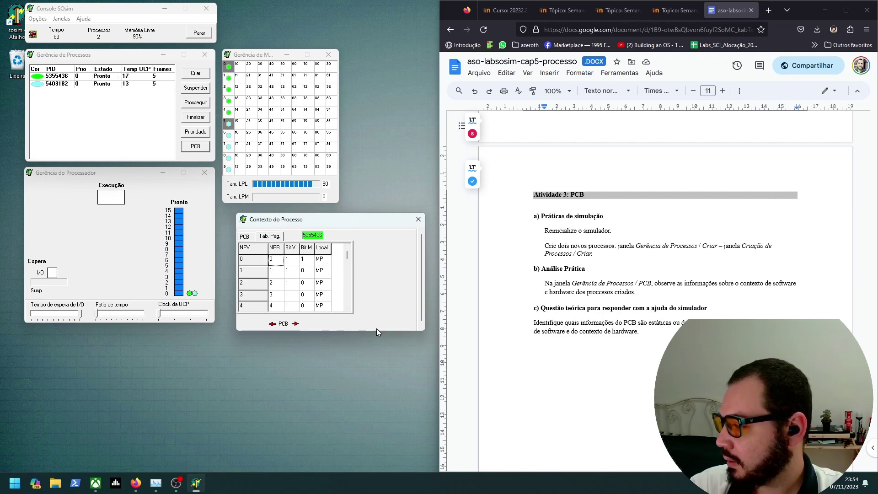
drag(370, 331, 371, 446)
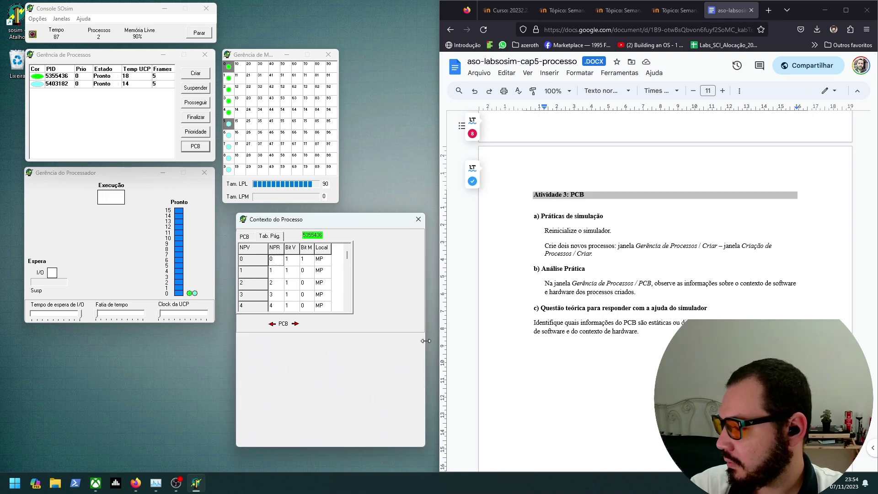
drag(424, 341, 445, 339)
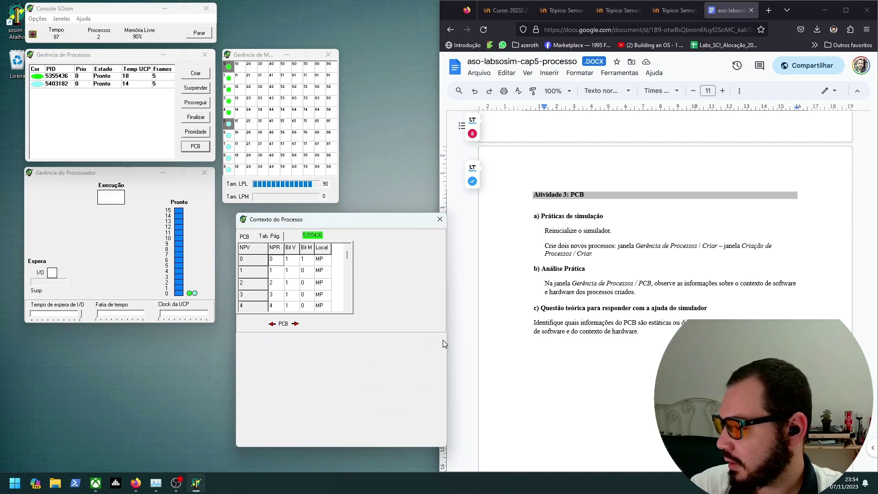
click(253, 235)
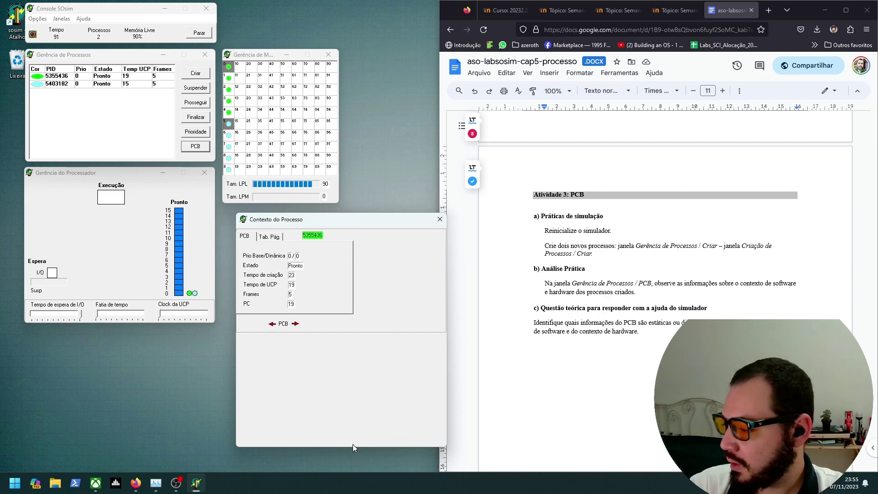
drag(352, 446, 352, 334)
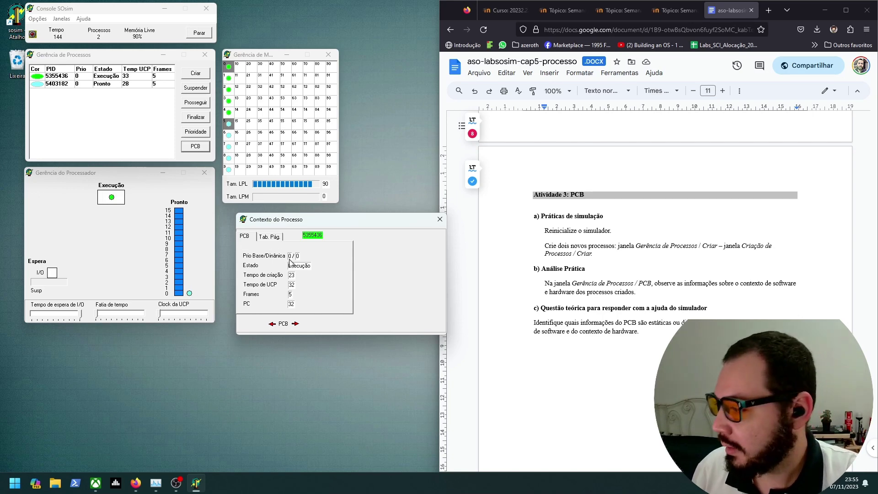
Review all entries of the green process's page table and select the light-cyan process in Gerência de Processos
click(273, 237)
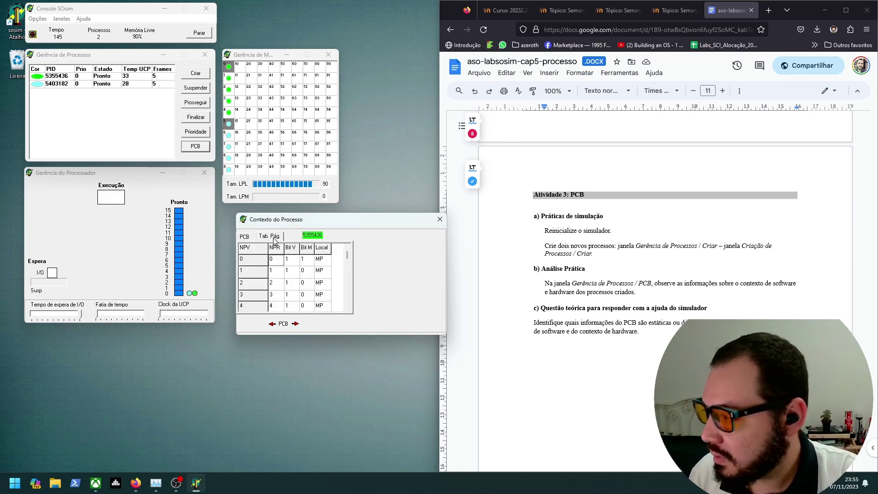
click(347, 308)
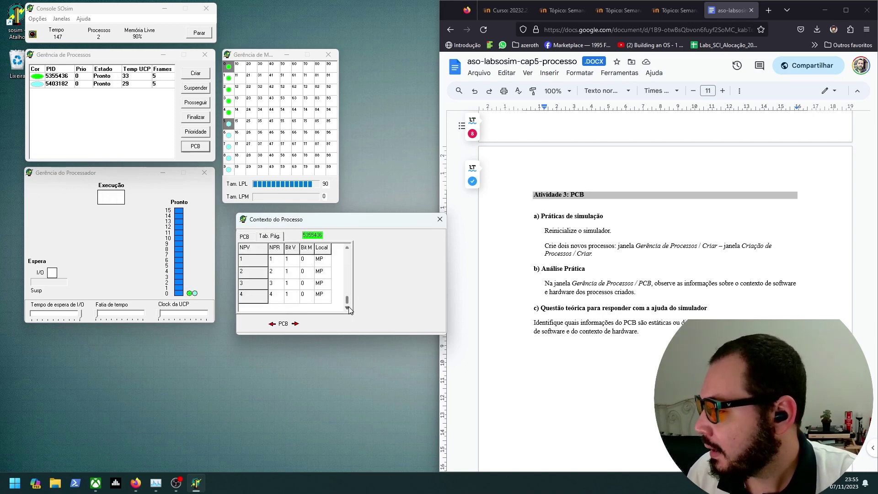
click(348, 248)
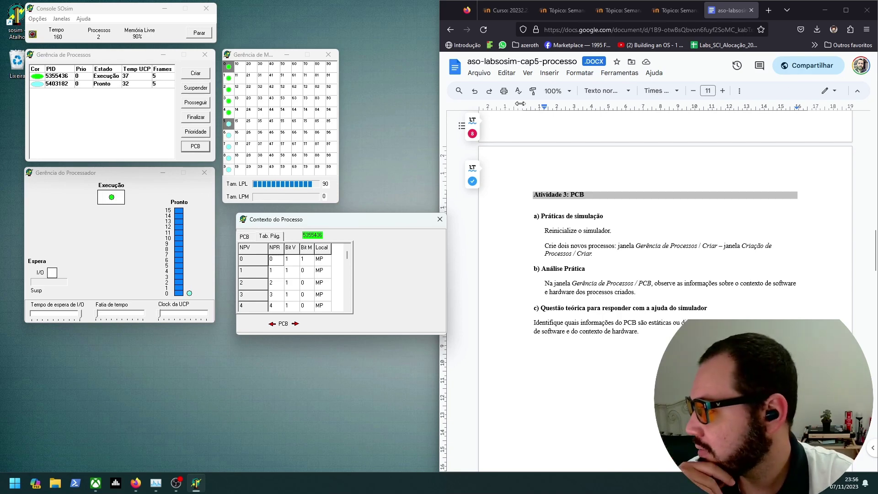
click(80, 92)
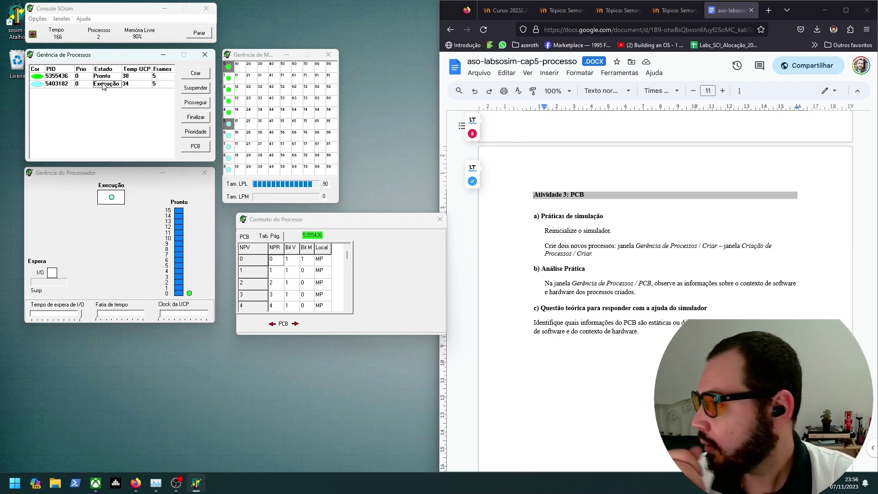
Set the light-cyan process's base priority to 4 and return Contexto do Processo to the PCB fields
click(205, 132)
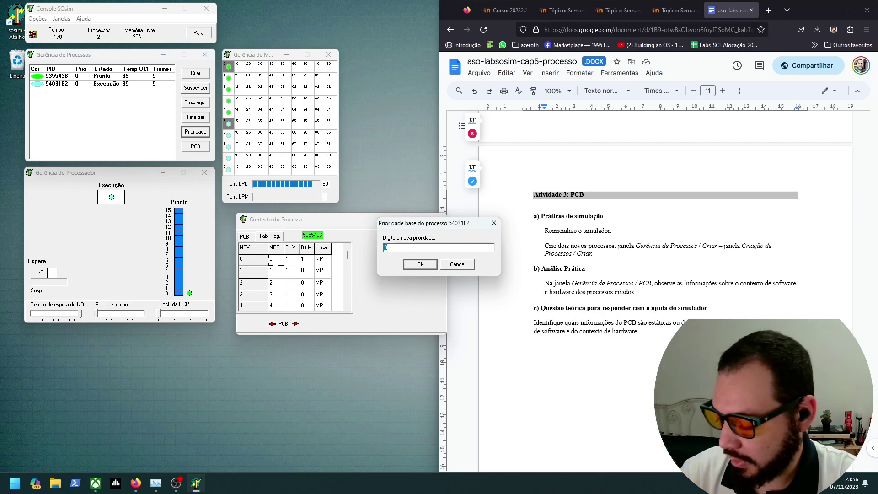
click(420, 263)
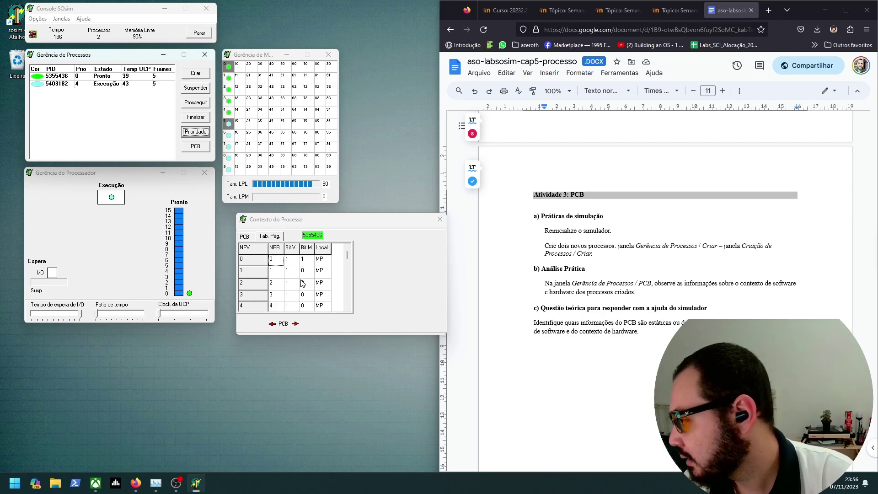
click(246, 237)
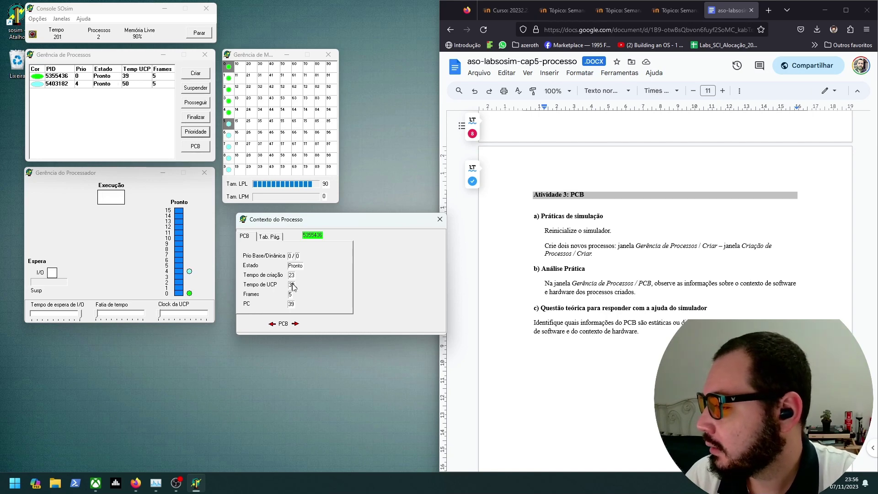
Select the light-cyan process, reopen Contexto do Processo and advance it to that process's PCB
click(121, 83)
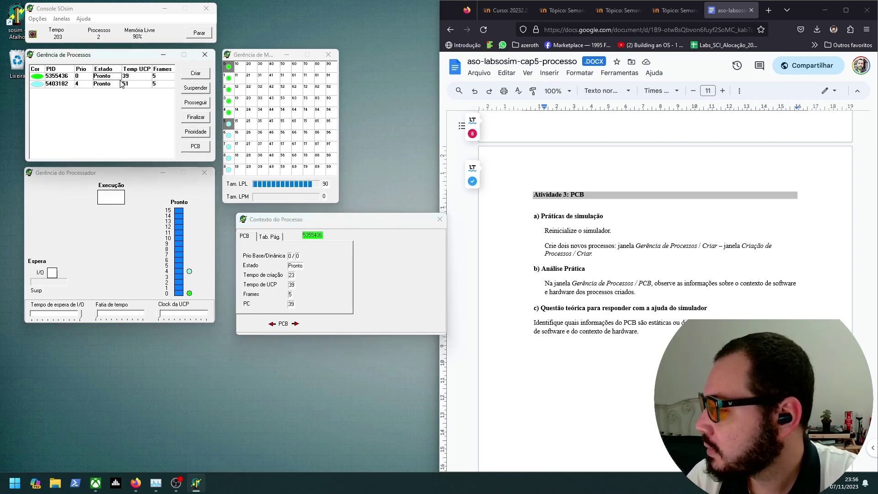
click(119, 85)
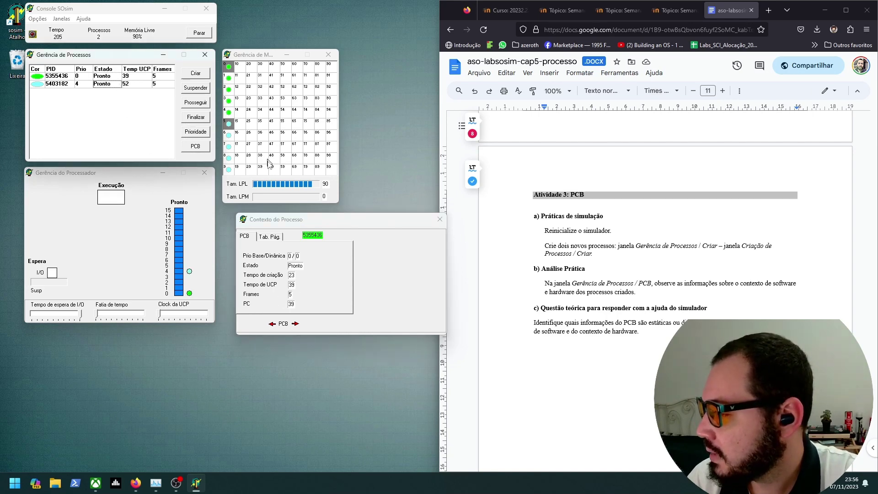
click(439, 219)
click(140, 84)
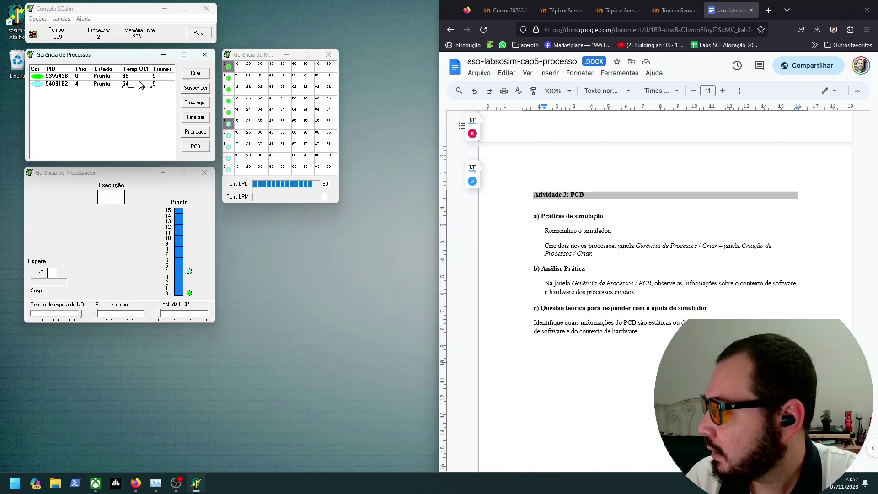
click(196, 147)
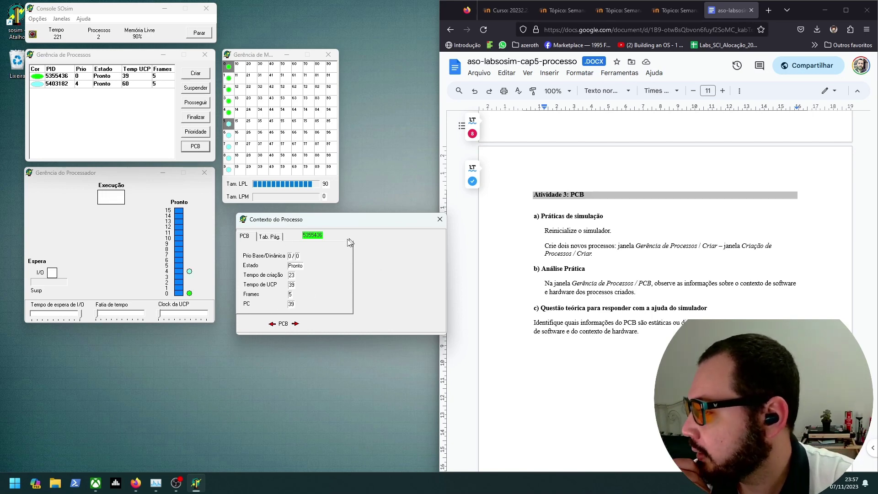
click(296, 324)
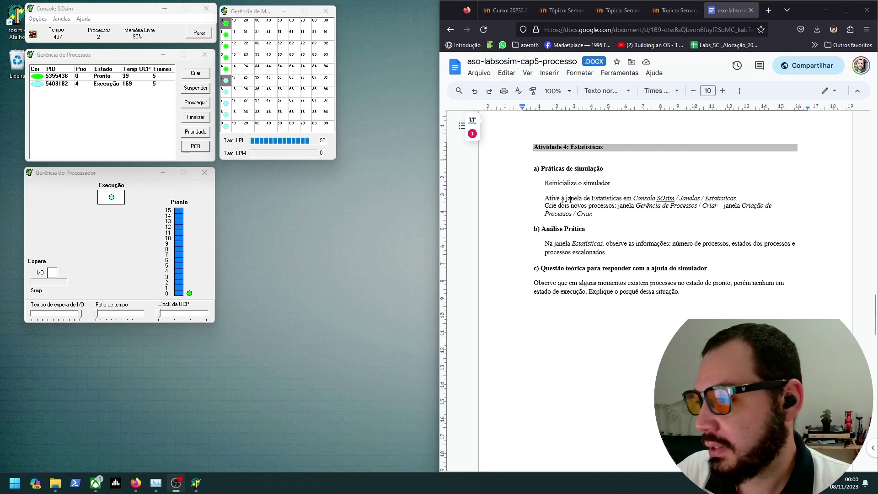
Highlight the Reinicialize instruction of Atividade 4 and terminate both existing processes in Gerência de Processos
double_click(549, 186)
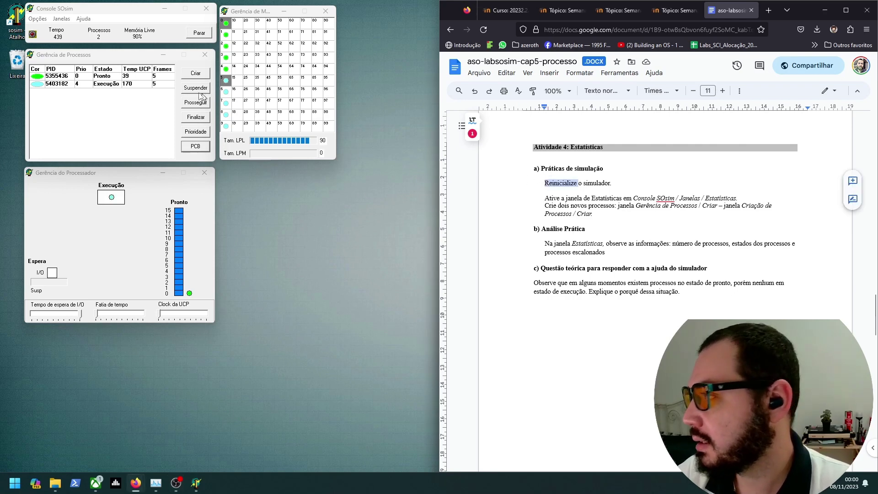
click(194, 118)
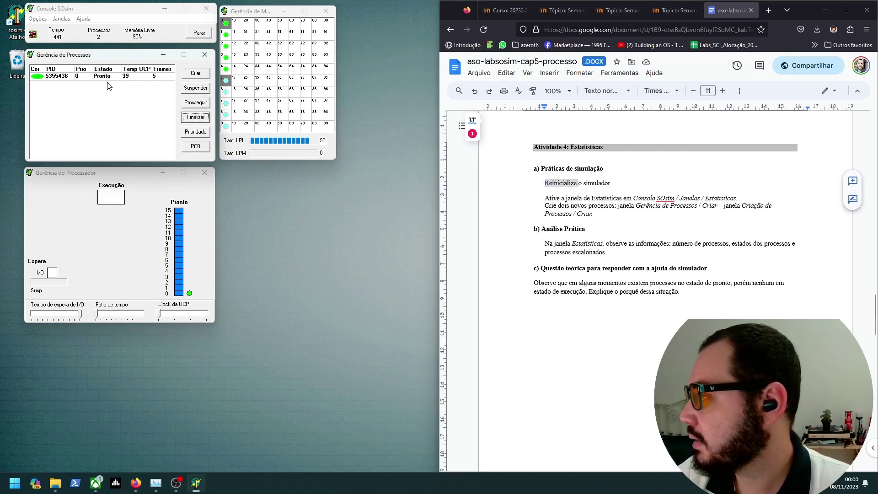
click(191, 118)
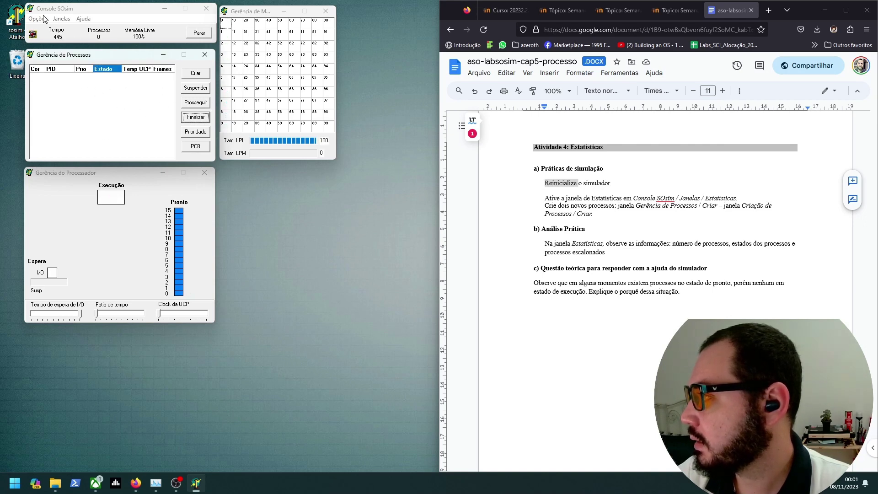
Exit the SOsim simulator and launch it again from its desktop shortcut
click(61, 18)
mouse_move(38, 19)
click(46, 40)
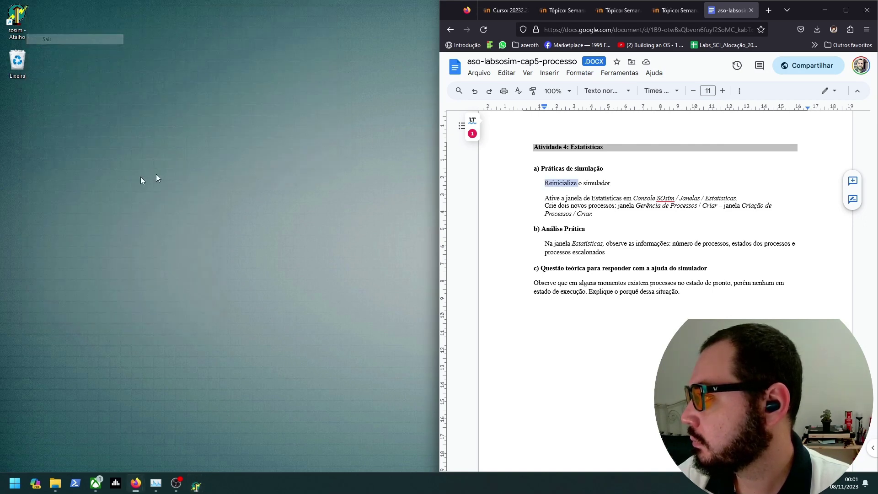
double_click(22, 18)
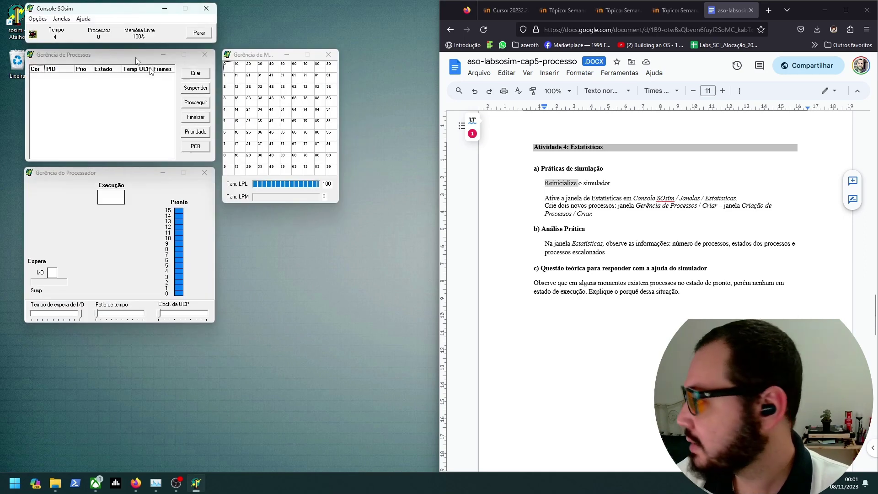
double_click(652, 198)
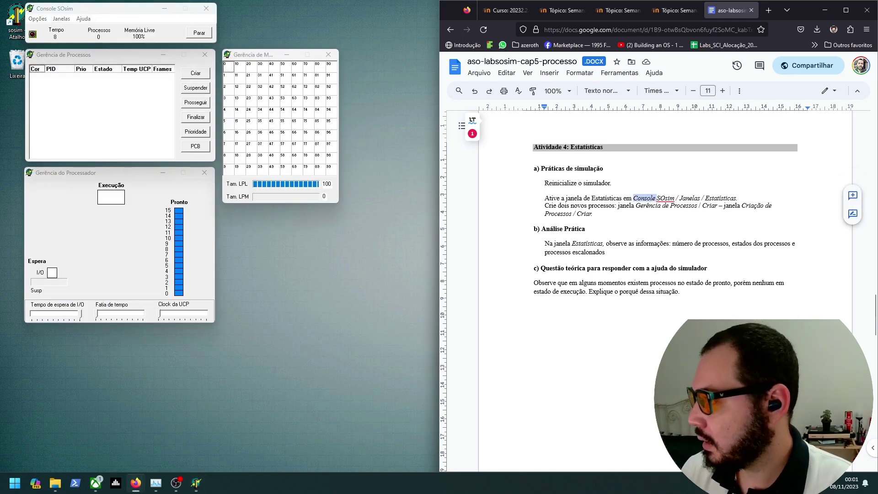
text(Jan)
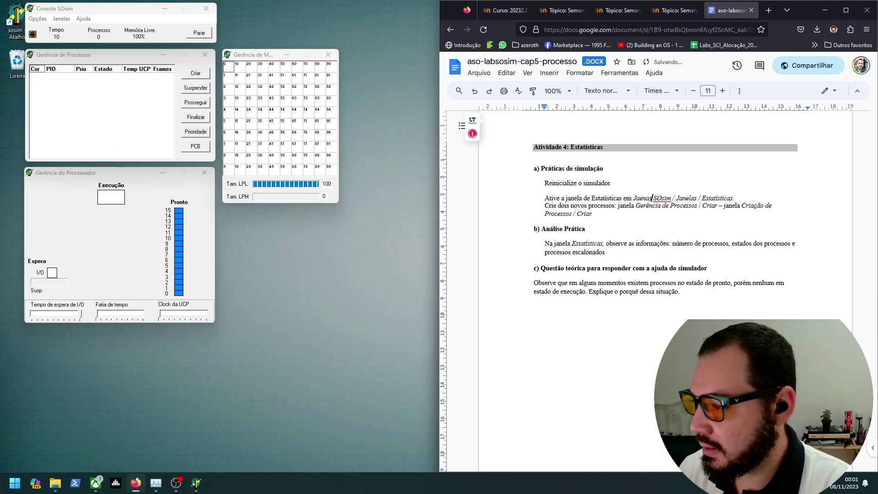
text(e)
key(BackSpace)
key(ctrl+z)
key(ctrl+z)
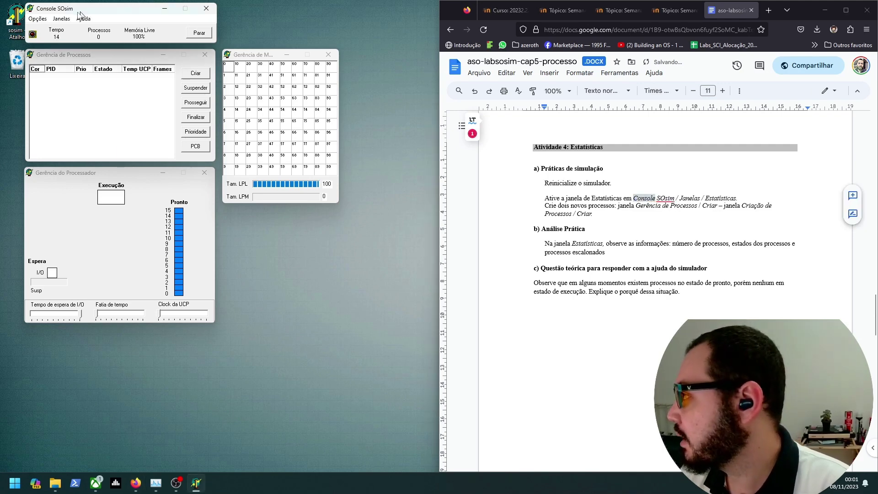
Show the Estatísticas window from the SOsim console
click(62, 19)
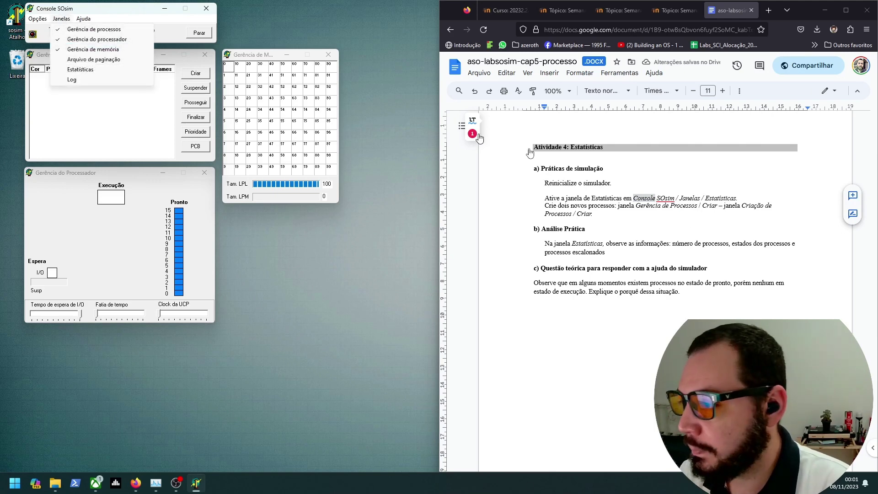
click(64, 29)
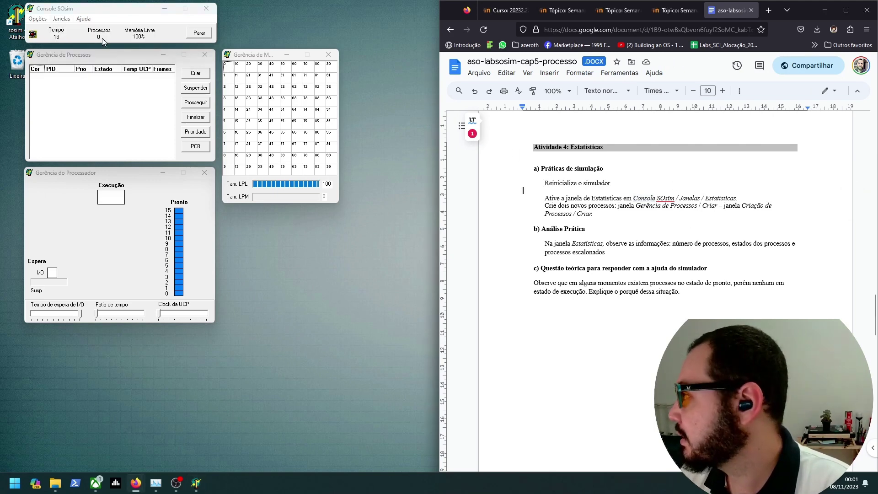
click(61, 18)
click(89, 71)
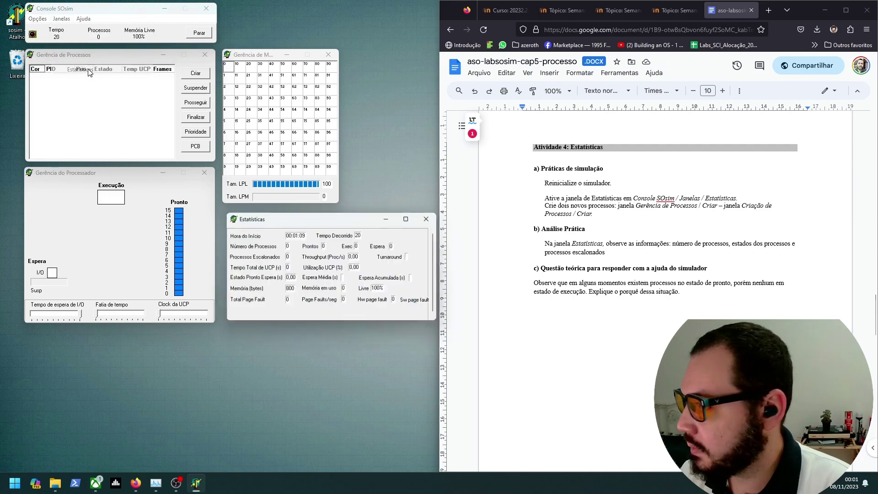
Move Gerência de Memória up, place Estatísticas beneath it and make the Estatísticas window taller
drag(339, 223, 333, 218)
drag(260, 54, 257, 11)
drag(266, 213, 263, 175)
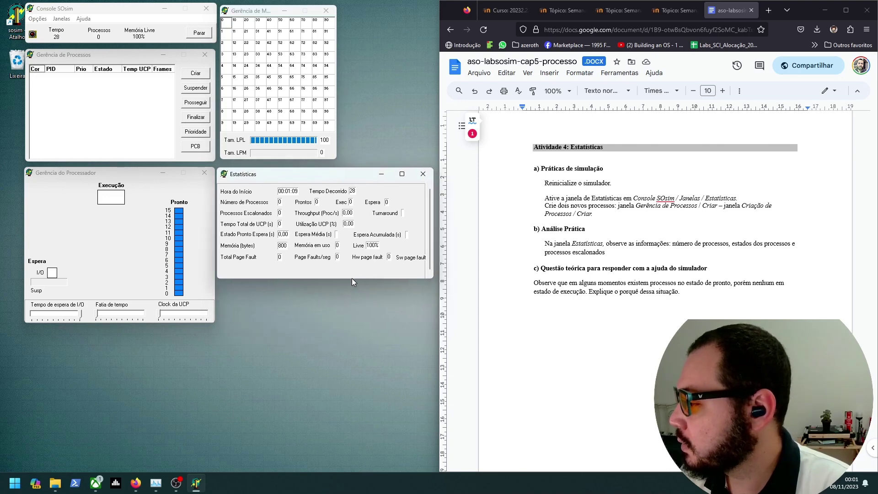
drag(352, 277, 353, 322)
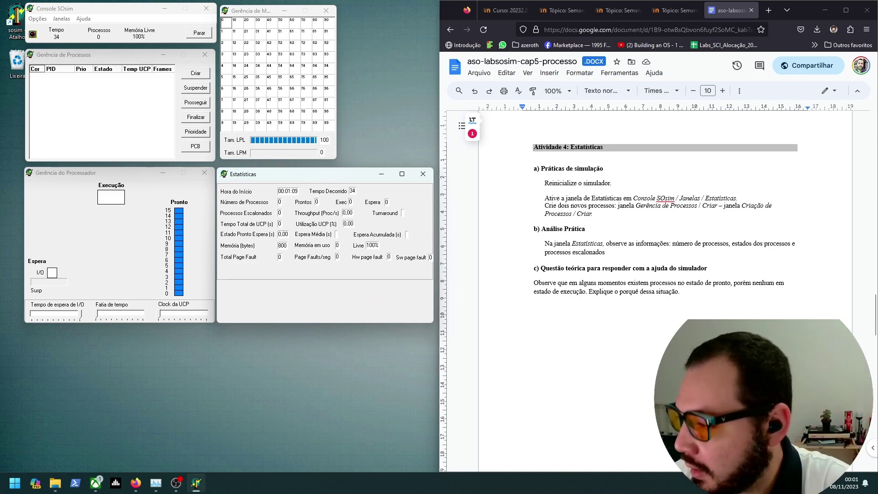
Following the Atividade 4 instructions, create one green I/O-bound (disco) process with priority 0 and a limit of 5 frames
drag(571, 205, 665, 205)
click(738, 198)
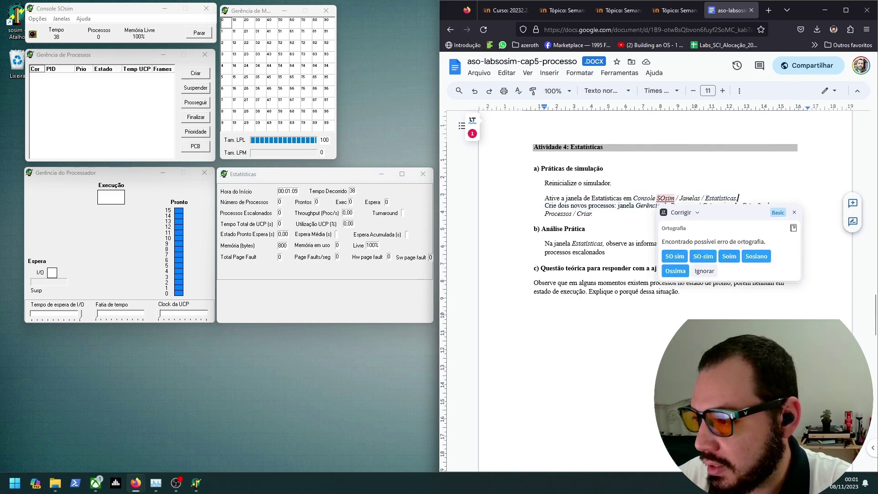
click(198, 73)
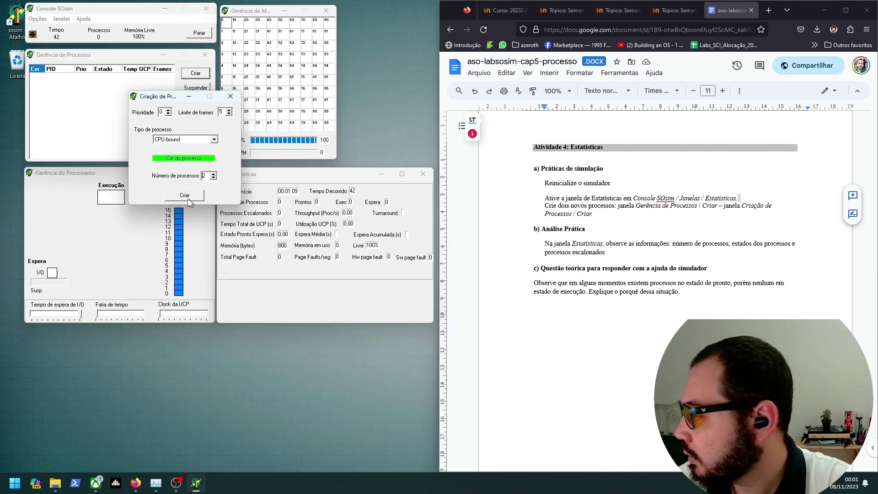
click(214, 139)
click(216, 138)
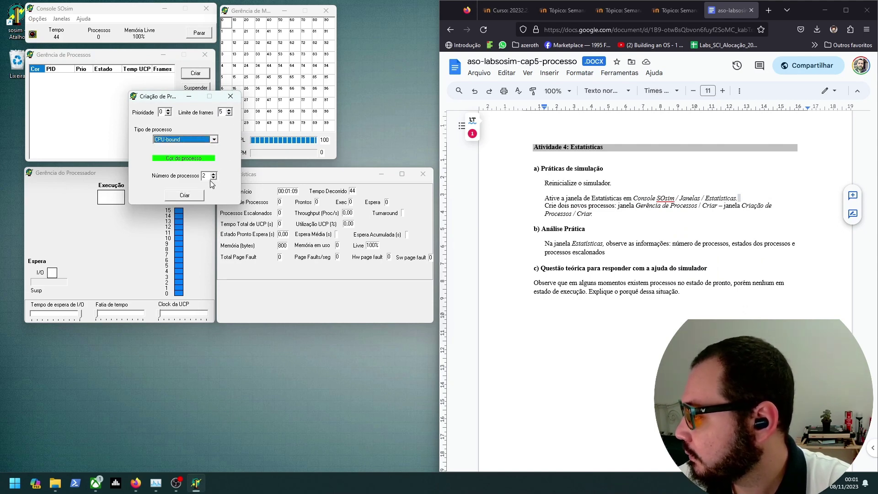
click(205, 140)
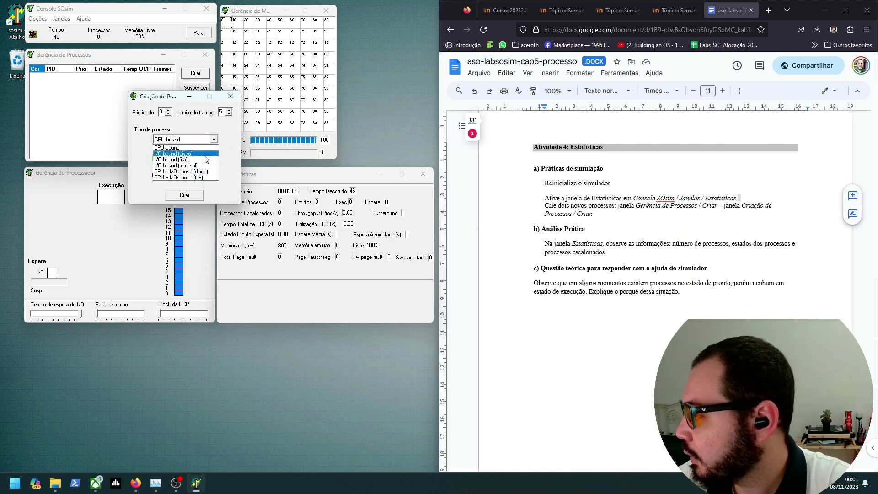
click(204, 155)
click(189, 196)
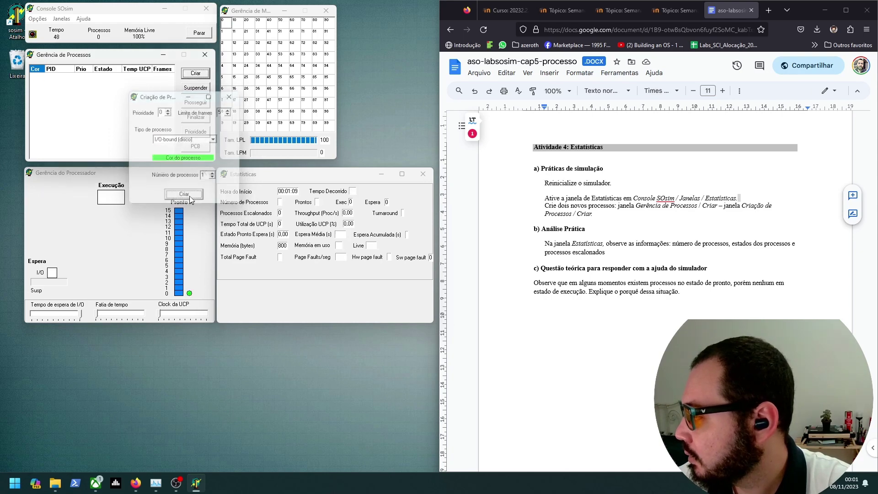
Create one orange I/O-bound (fita) process with priority 0 and a limit of 5 frames
click(209, 75)
click(214, 139)
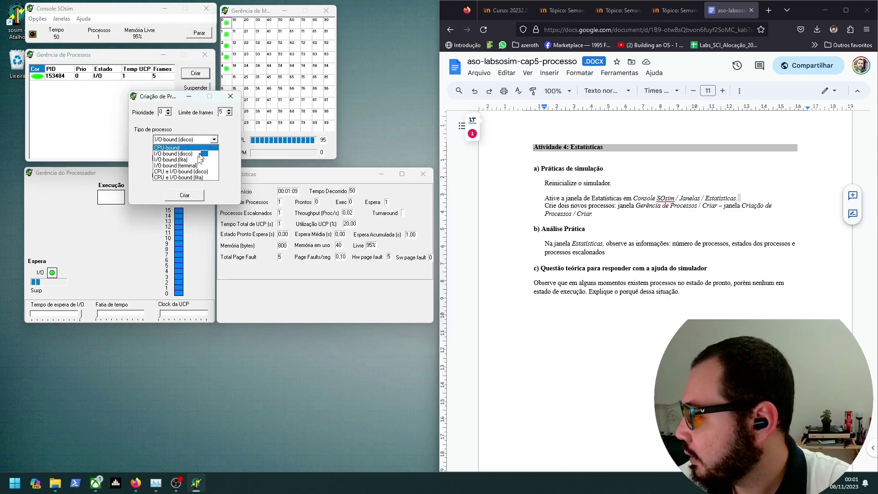
click(196, 160)
click(203, 158)
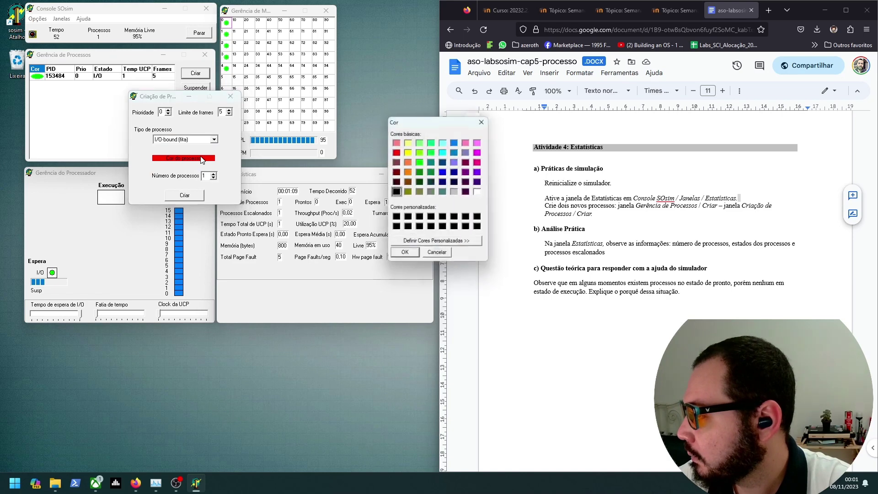
click(408, 163)
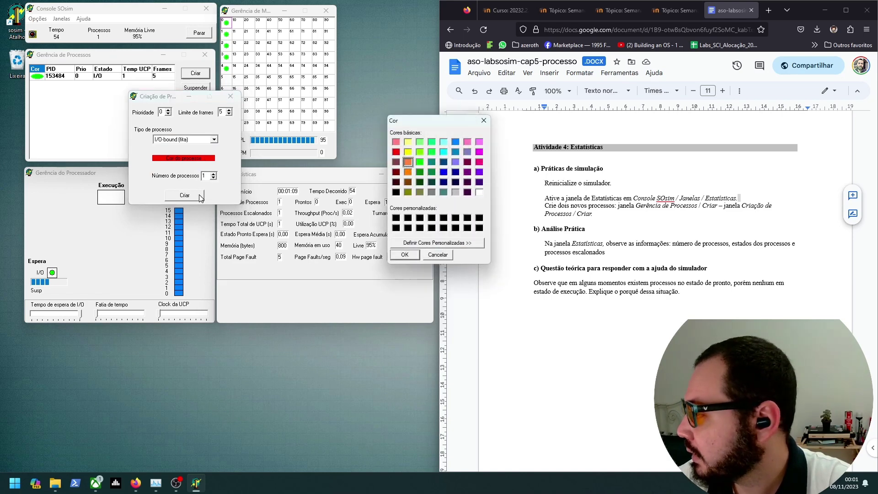
click(405, 255)
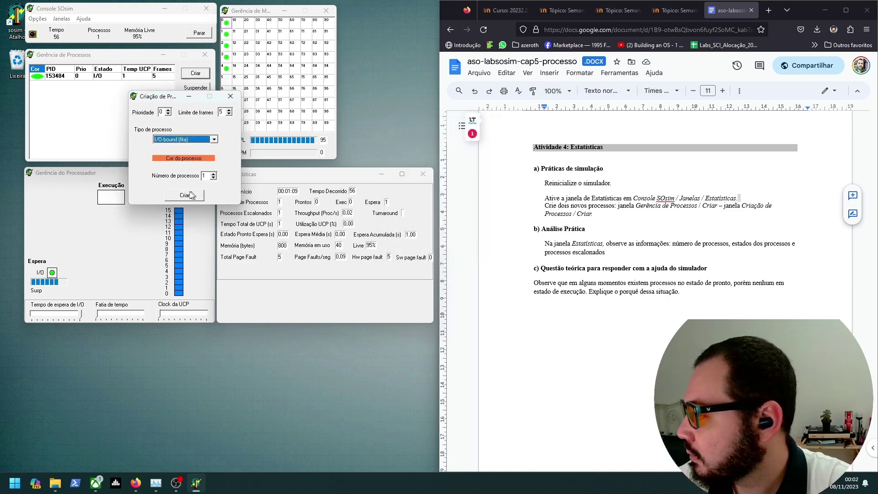
click(185, 196)
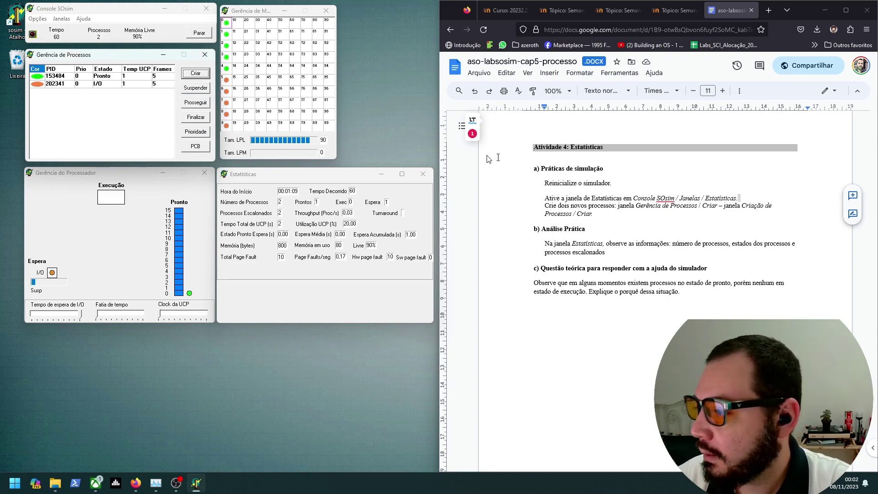
Read Atividade 4's Análise Prática instruction, examine the Estatísticas values and highlight the question about ready processes with none executing
drag(553, 243, 606, 253)
click(605, 252)
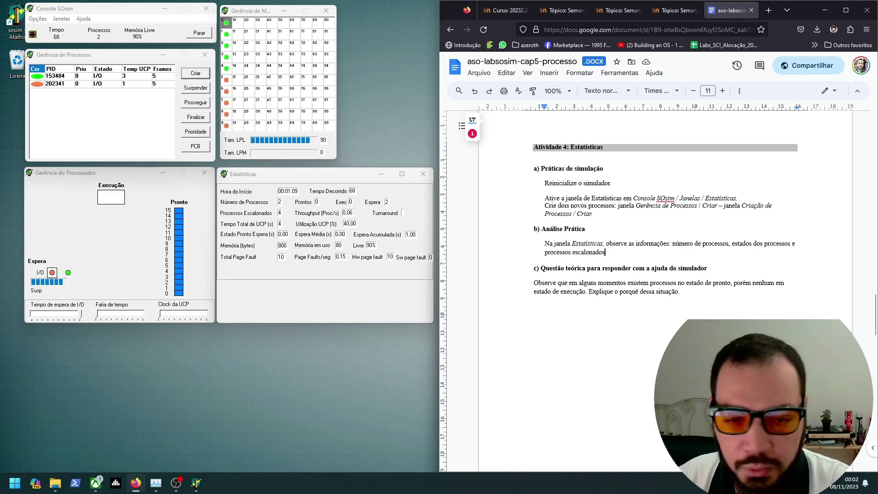
click(317, 190)
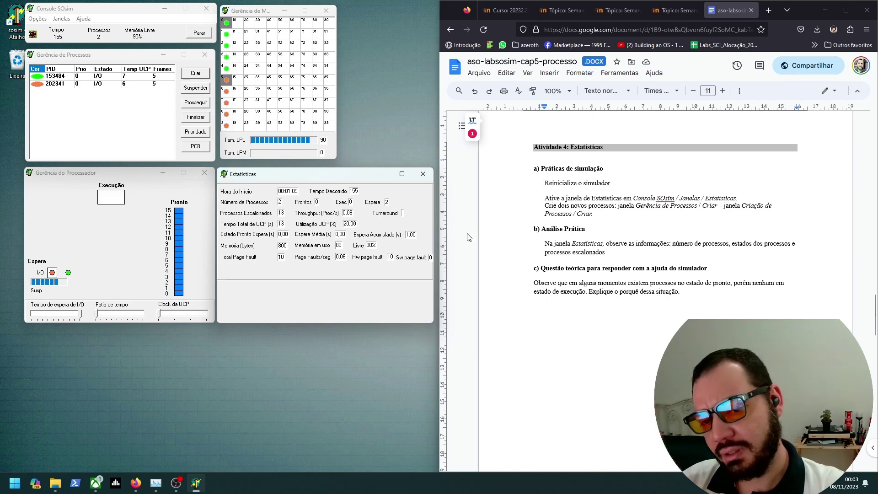
drag(577, 284, 685, 292)
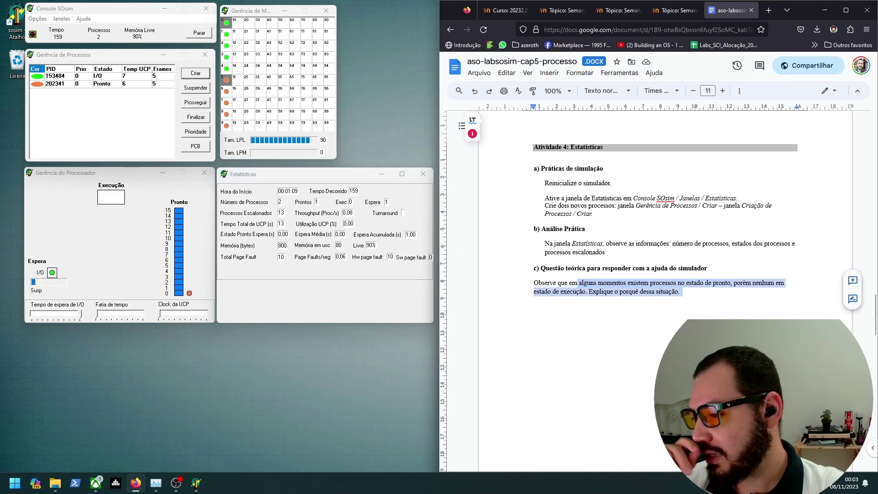
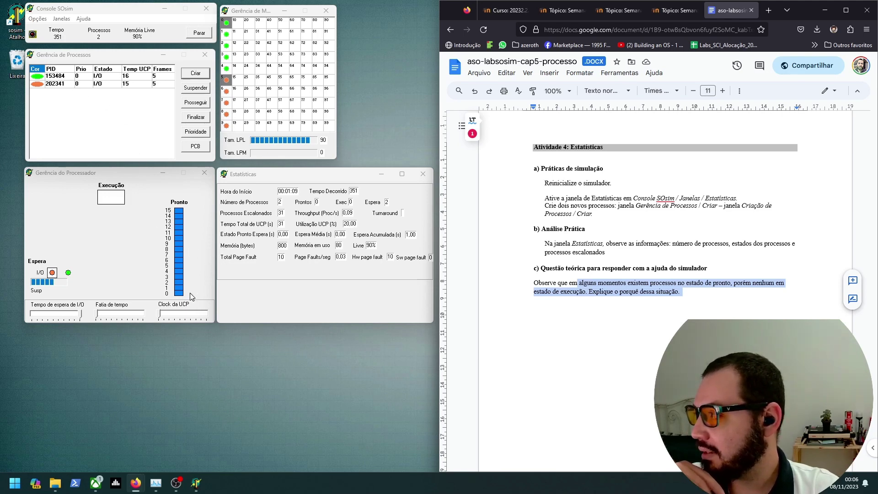
Go to Atividade 5 in the document, restart the SOsim simulator and dismiss its credits
click(82, 88)
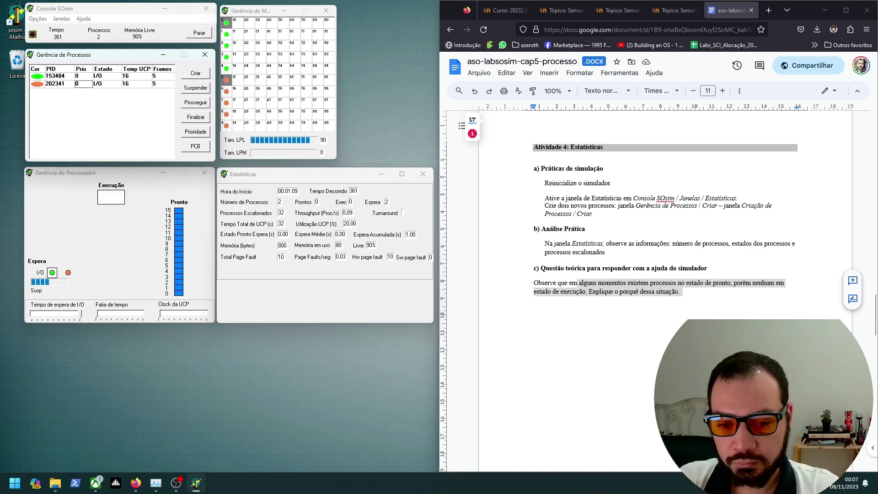
scroll(649, 224, down, 5)
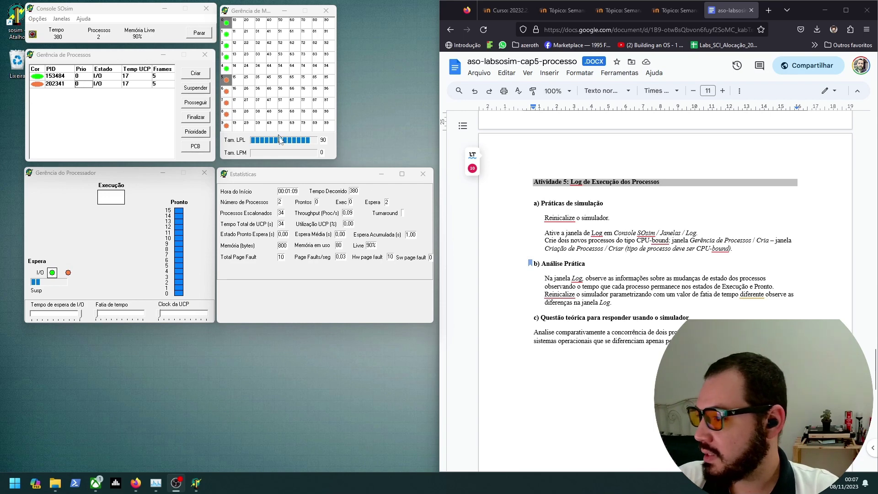
click(209, 12)
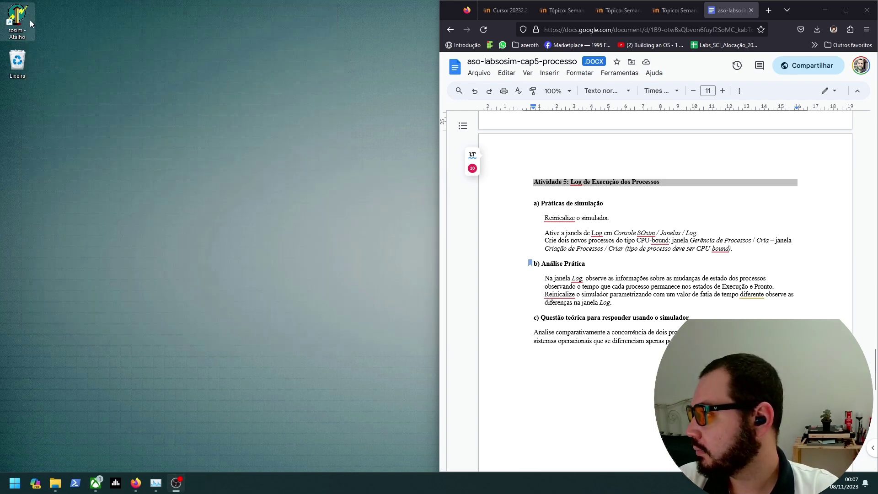
double_click(17, 20)
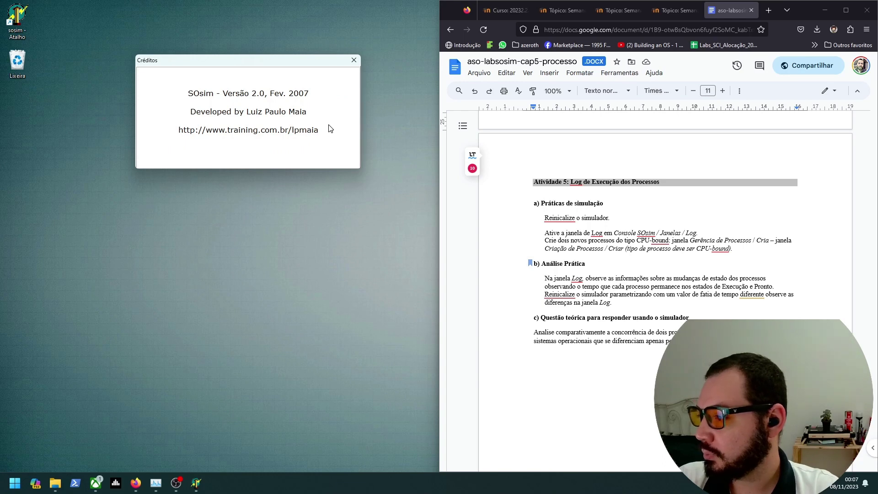
click(265, 99)
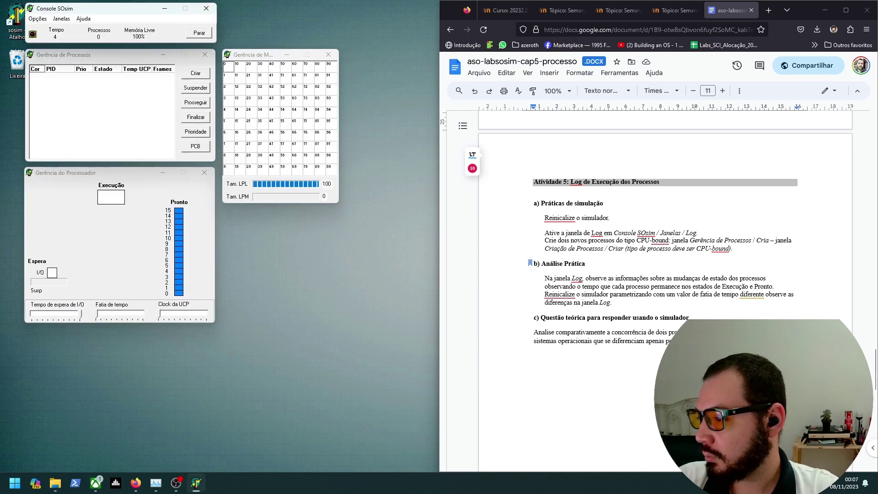
Correct the misspelled first word under Atividade 5's Práticas de simulação to "Reinicialize" and return to the Atividade 5 instructions
click(559, 218)
click(560, 276)
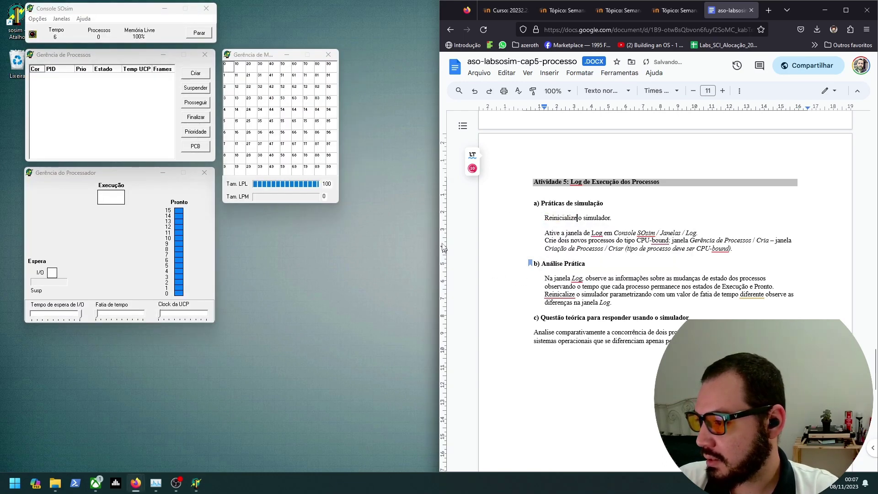
scroll(531, 242, up, 10)
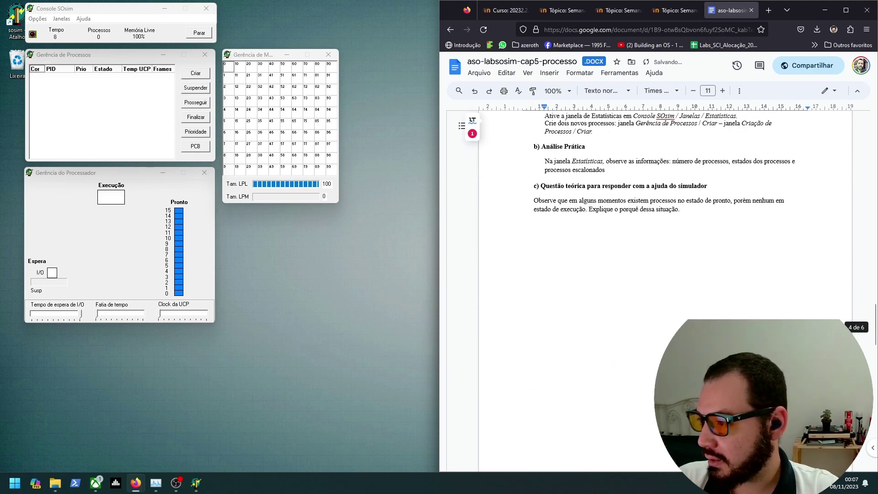
scroll(529, 263, down, 10)
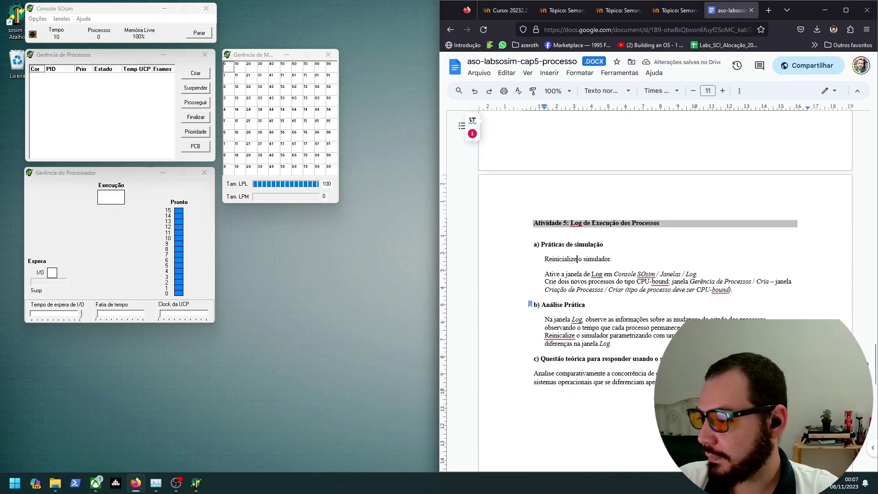
scroll(663, 274, down, 1)
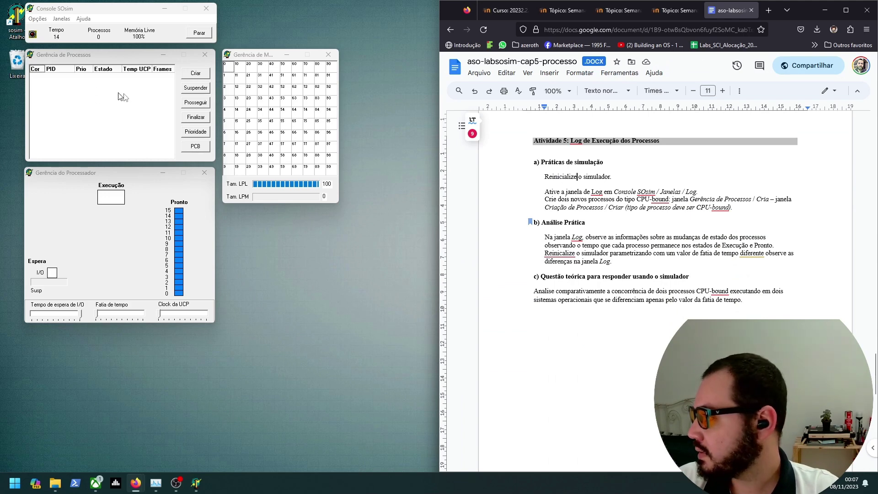
Show the simulator's Log window and look over its startup entries
click(61, 19)
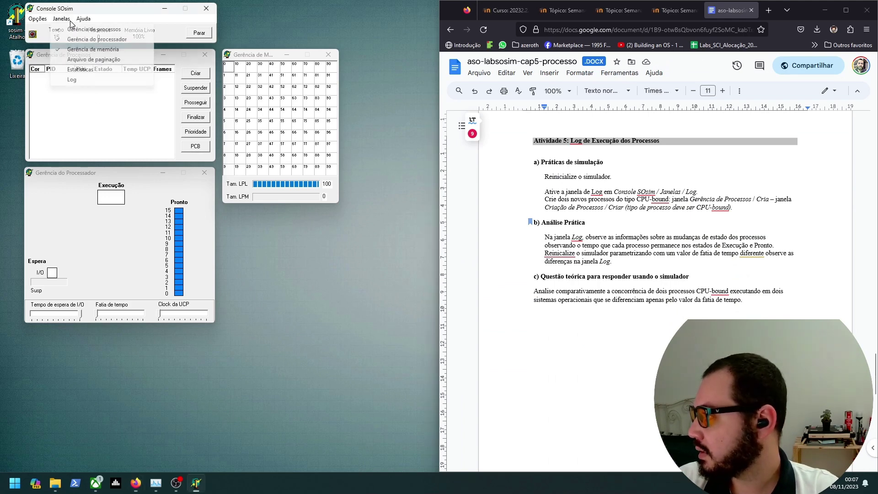
click(94, 81)
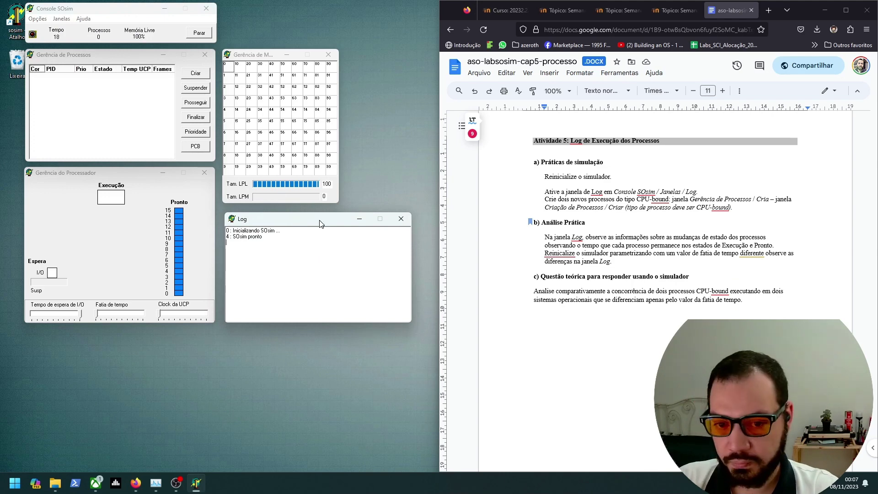
drag(226, 231, 277, 241)
click(277, 247)
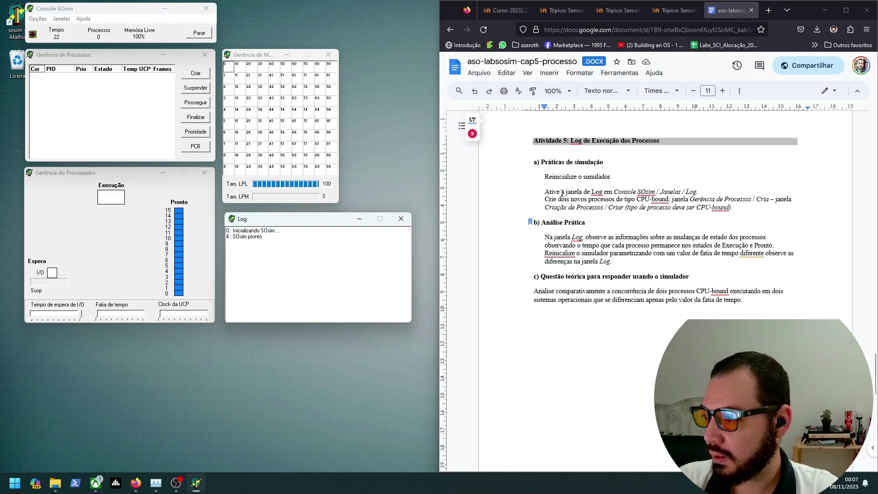
Following the Atividade 5 instruction, create two CPU-bound processes with priority 0 and a limit of 5 frames
drag(557, 199, 721, 200)
click(197, 73)
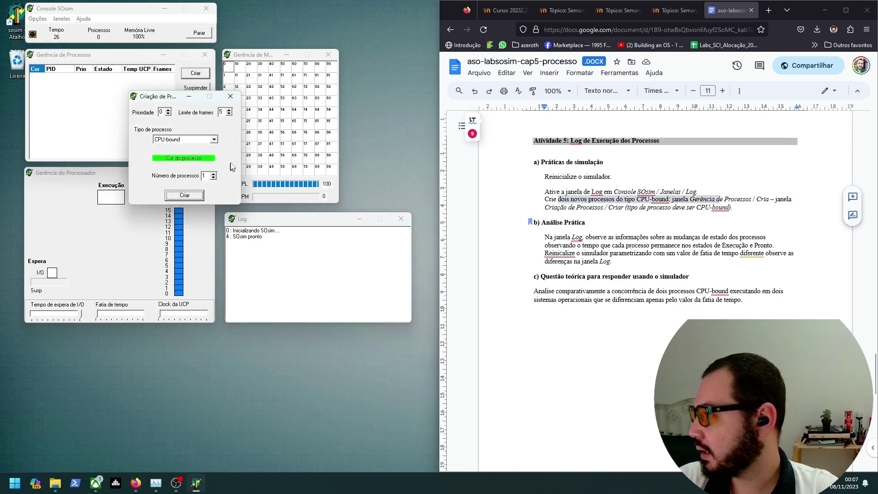
click(184, 194)
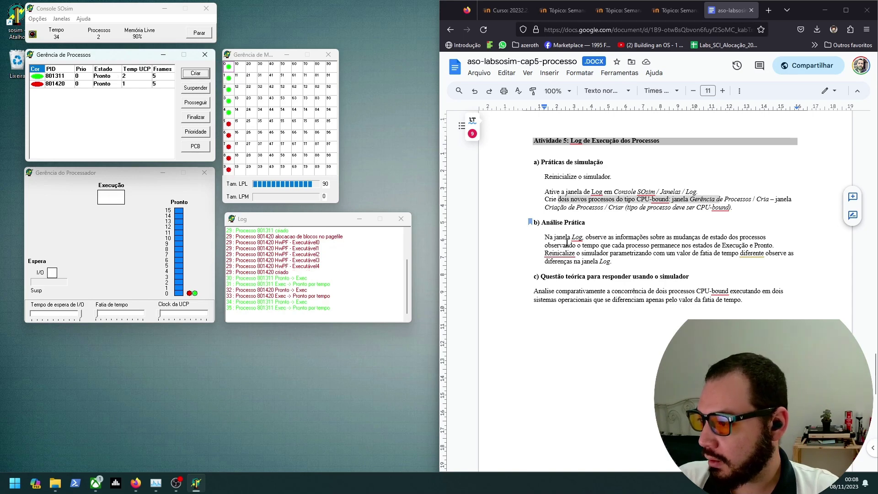
Read Atividade 5's Análise Prática, highlighting the parts on time spent in Execução and Pronto and on using a different fatia de tempo
drag(620, 237, 757, 238)
click(586, 247)
drag(586, 247, 754, 247)
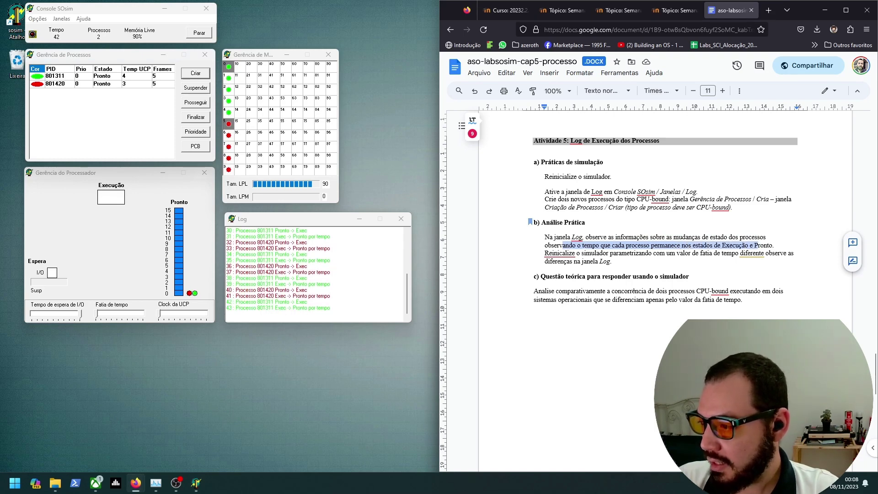
drag(583, 253, 744, 256)
click(613, 261)
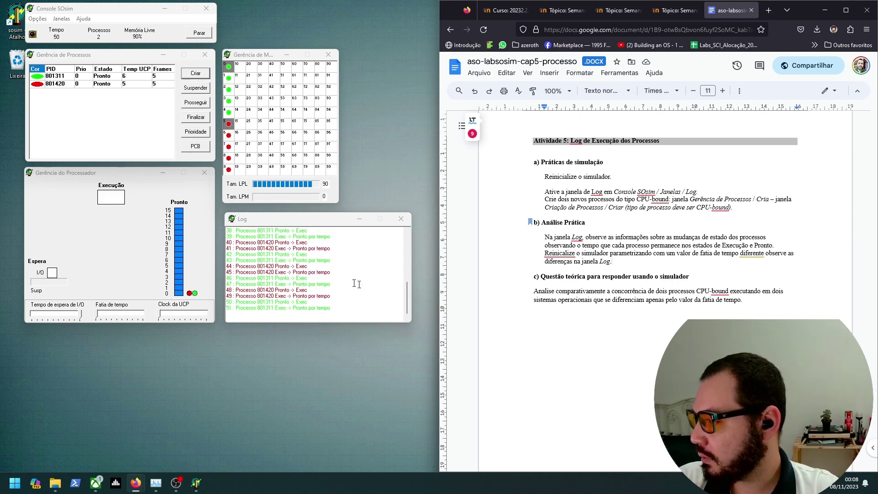
Suspend both the green and the red process so the log stops growing
scroll(355, 281, up, 1)
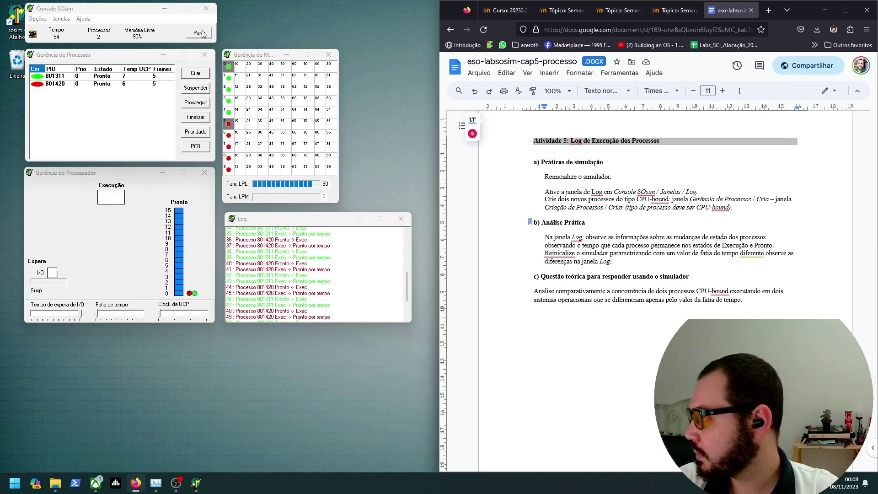
click(200, 87)
click(199, 87)
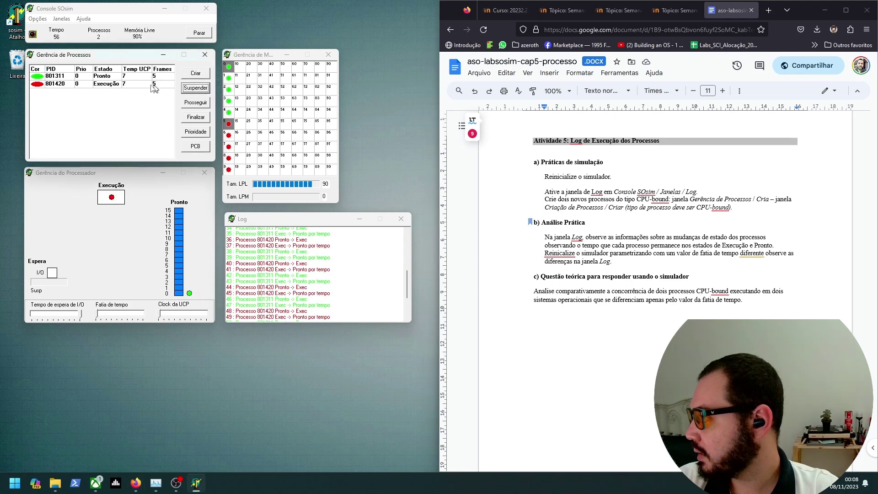
click(206, 91)
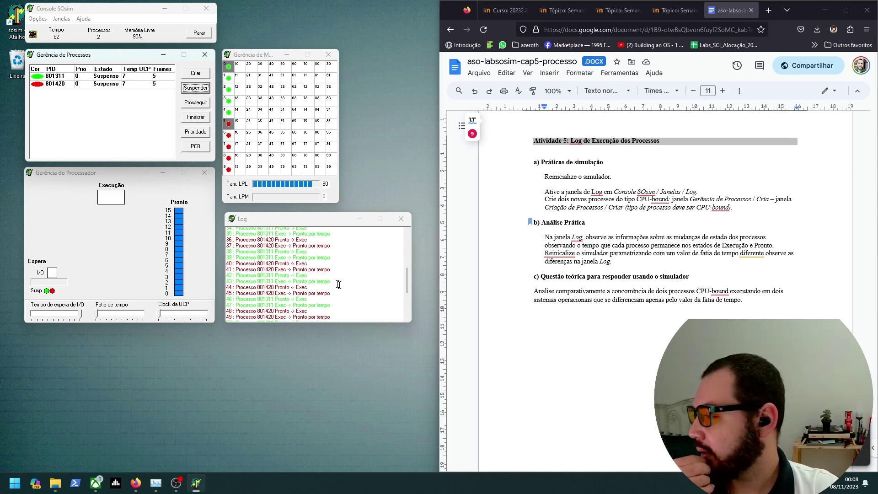
Make the Log window taller and copy all of its entries into a new Bloco de notas document
drag(339, 322, 338, 460)
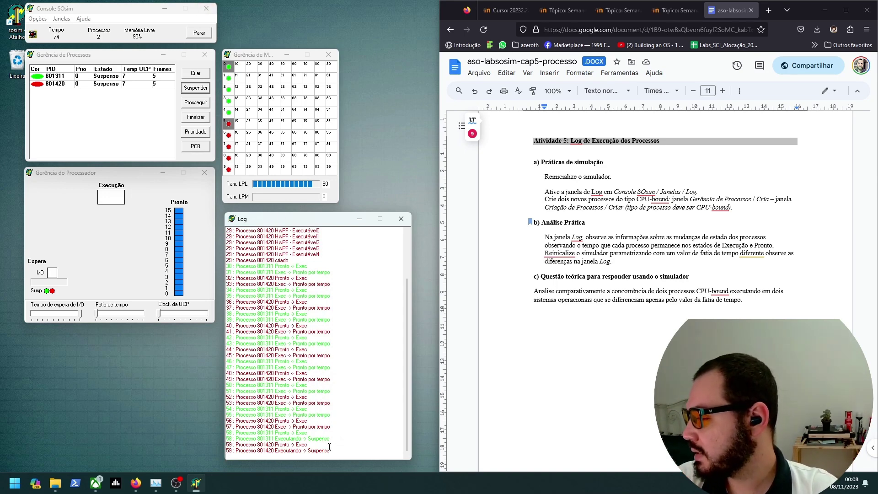
drag(330, 453, 231, 212)
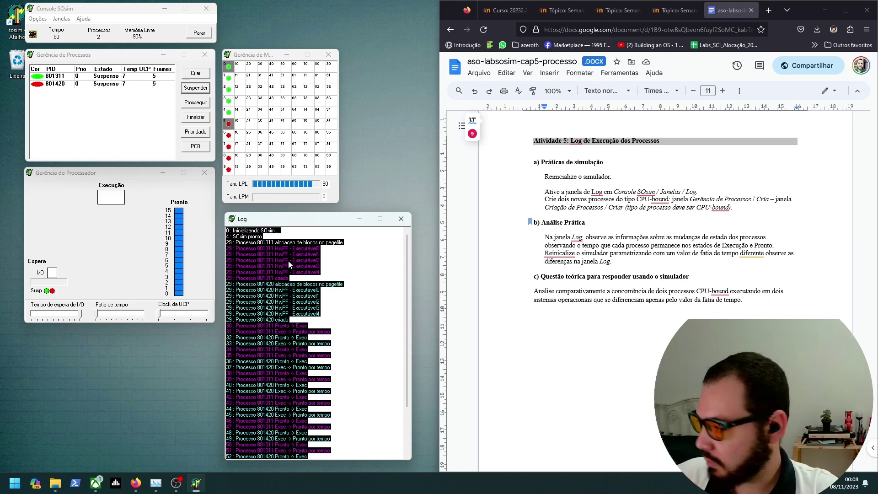
click(7, 487)
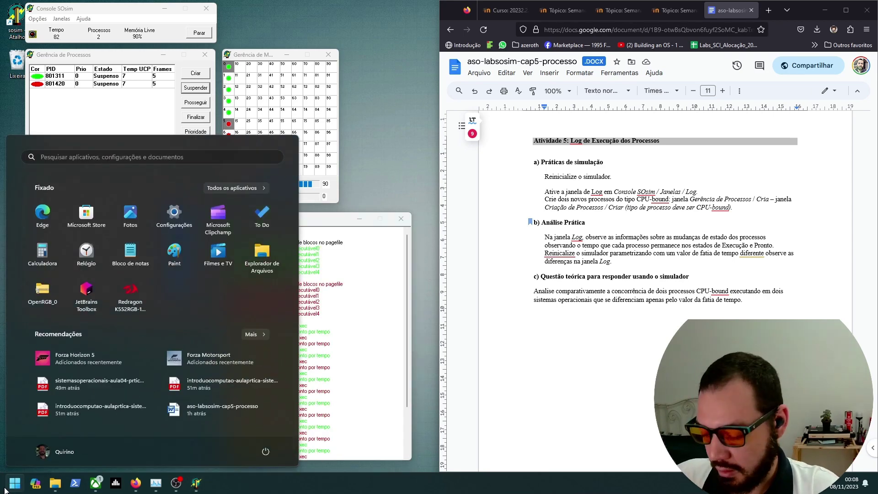
text(bloco)
key(Return)
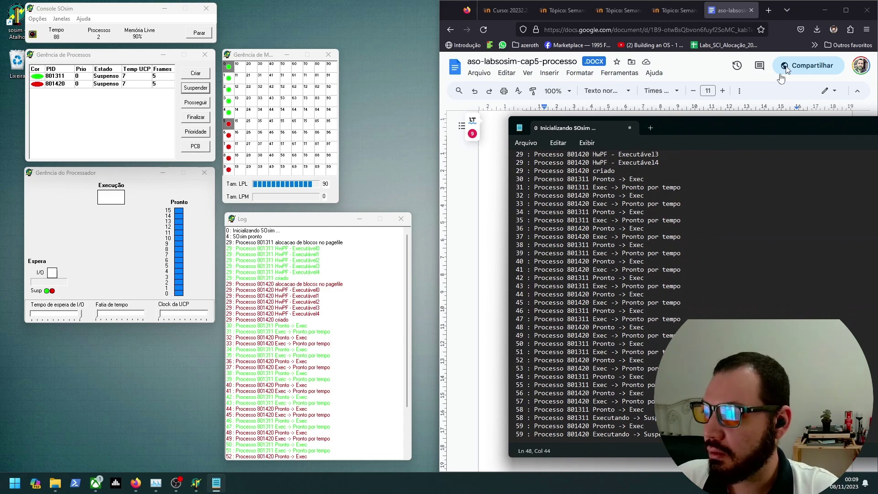
Review the full Atividade 5 text in the document, highlighting it, and return to the log copy in Bloco de notas
key(alt+Tab)
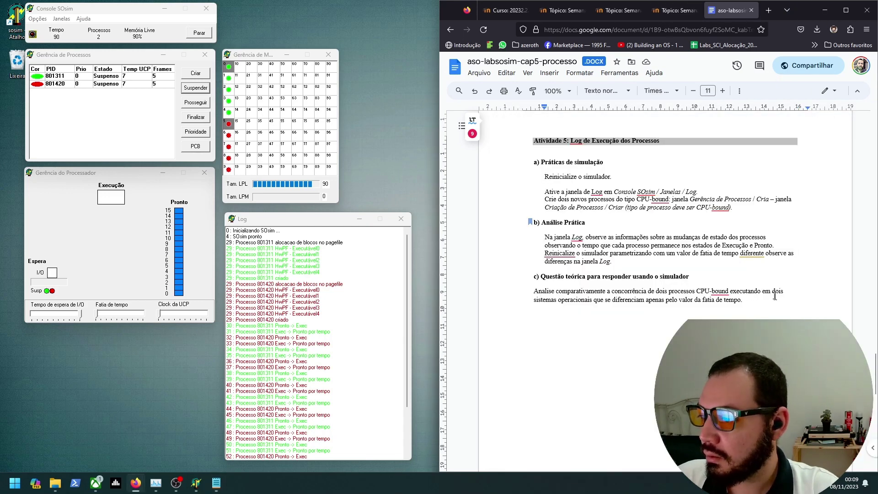
drag(775, 296, 533, 139)
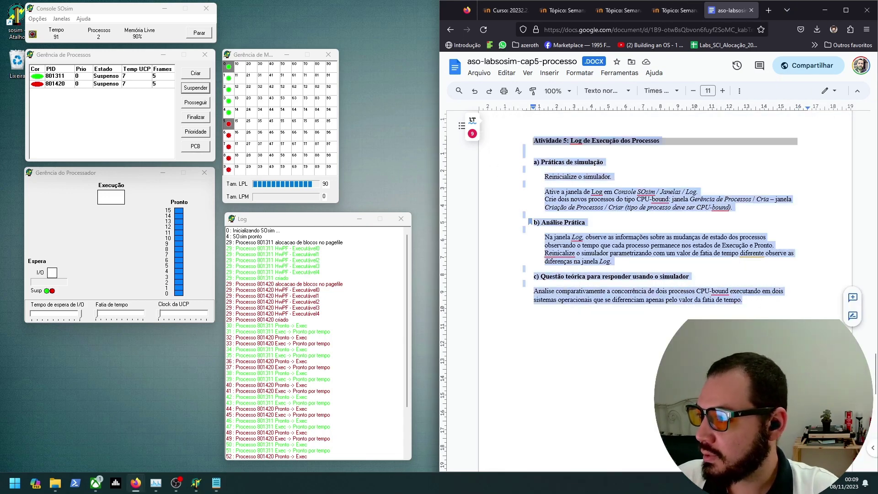
click(704, 239)
key(alt+Tab)
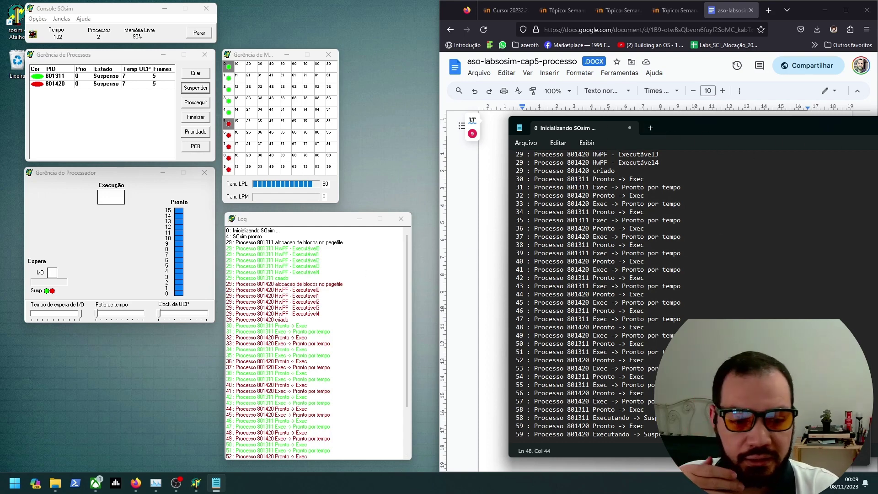
key(alt+Tab)
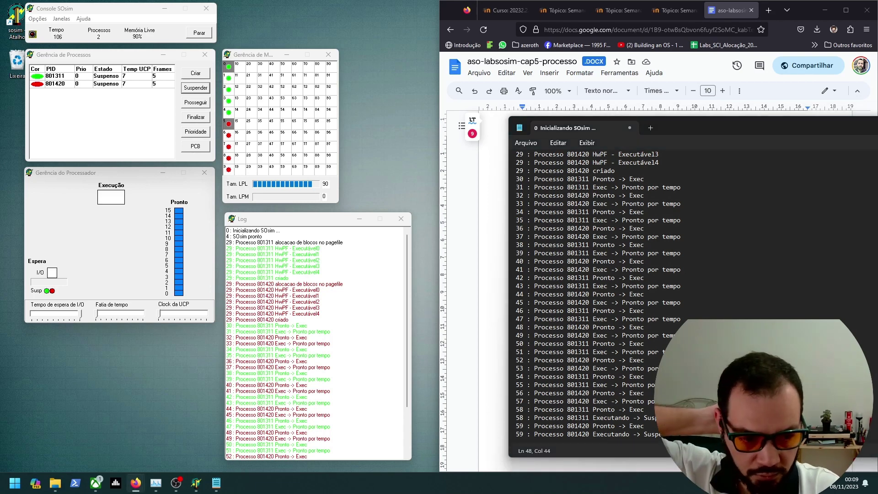
Restart SOsim and create 2 CPU-bound processes in one go, with priority 0 and a limit of 5 frames
click(207, 9)
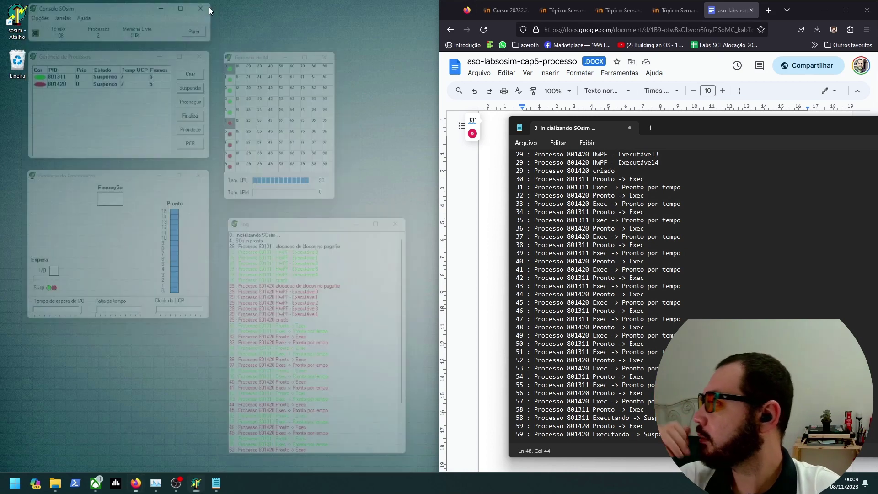
double_click(17, 19)
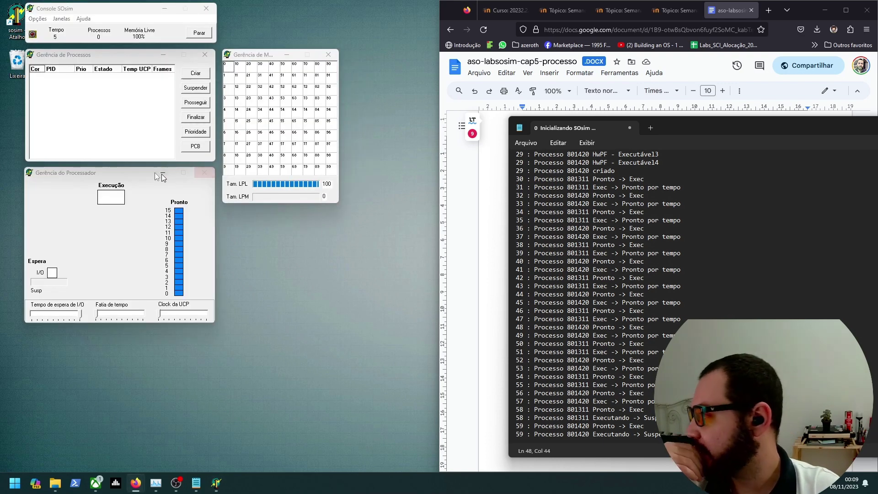
click(204, 74)
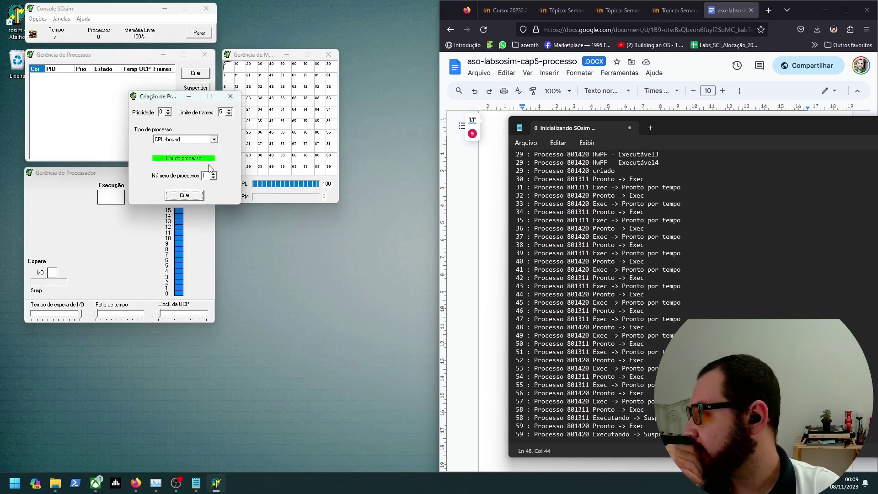
click(214, 174)
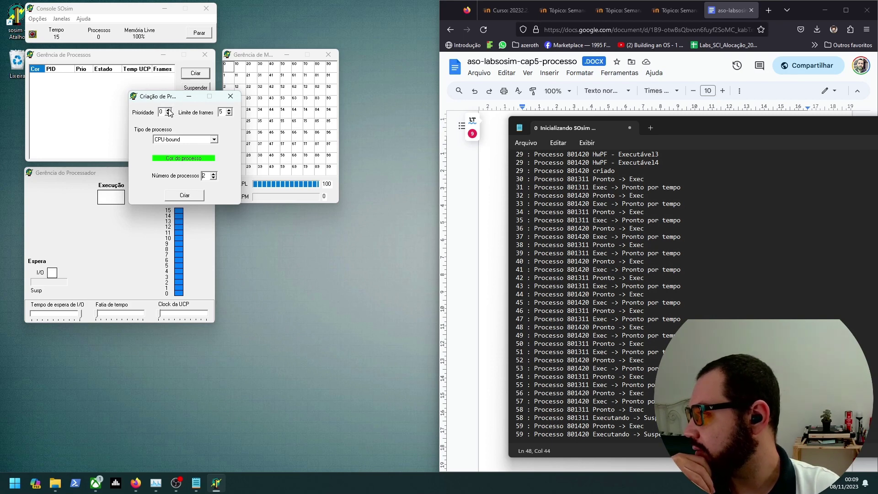
click(189, 197)
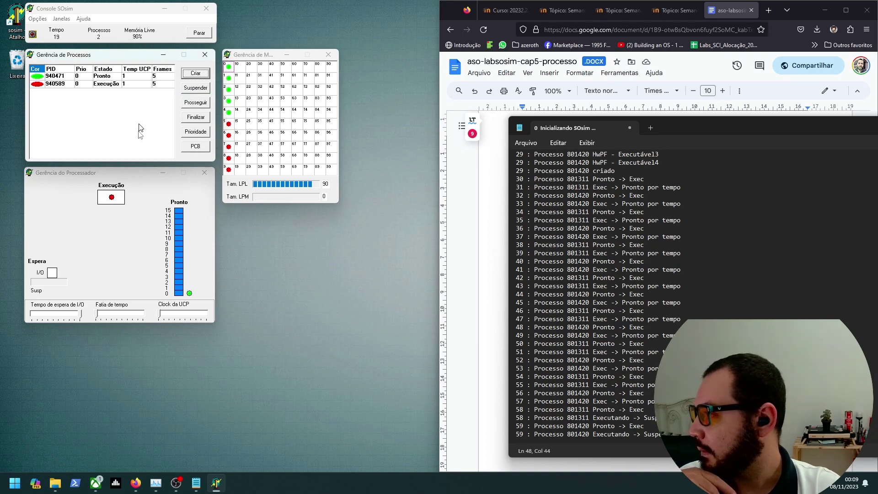
Show the Log window for the restarted simulation
click(61, 18)
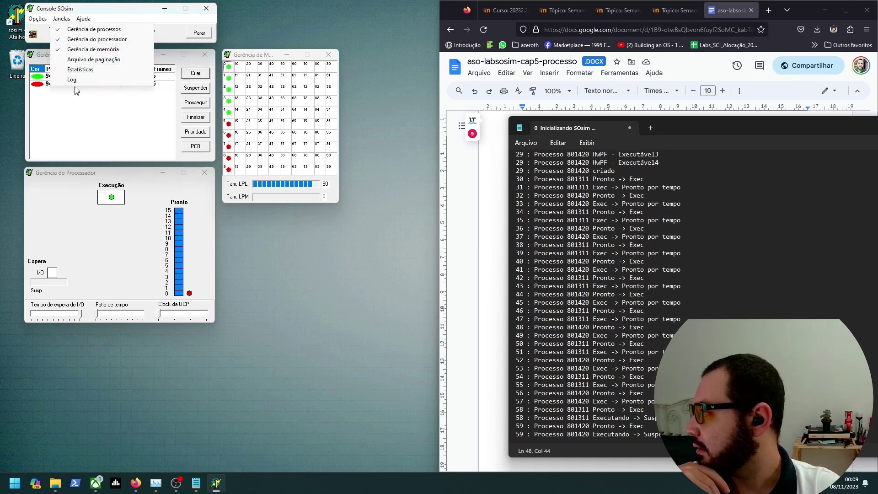
click(80, 69)
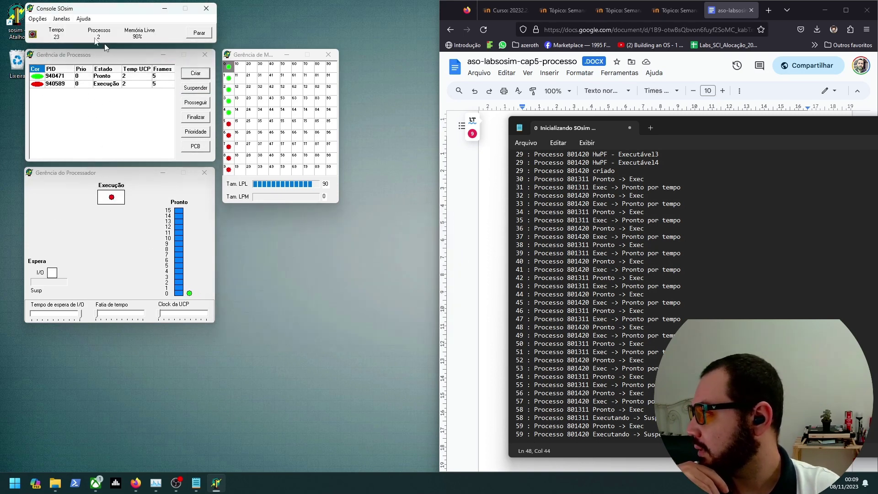
click(62, 19)
click(75, 80)
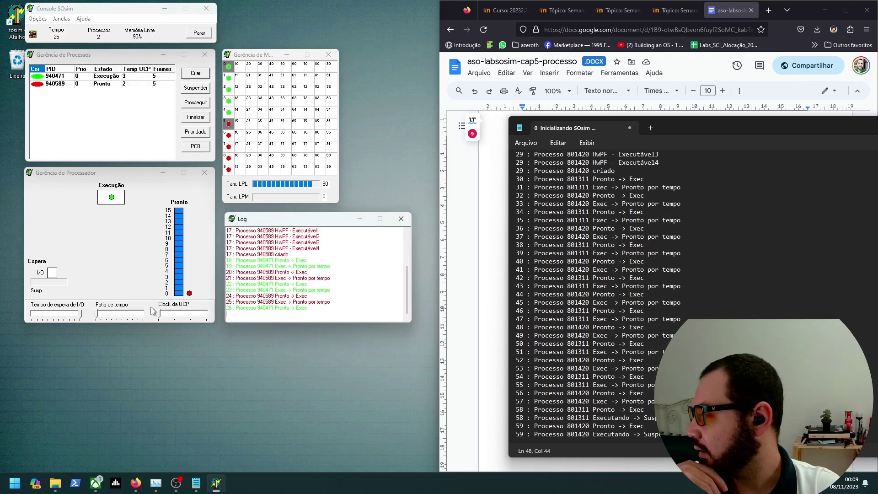
Raise the Fatia de tempo to its maximum and check the new state changes in the Log window
click(118, 315)
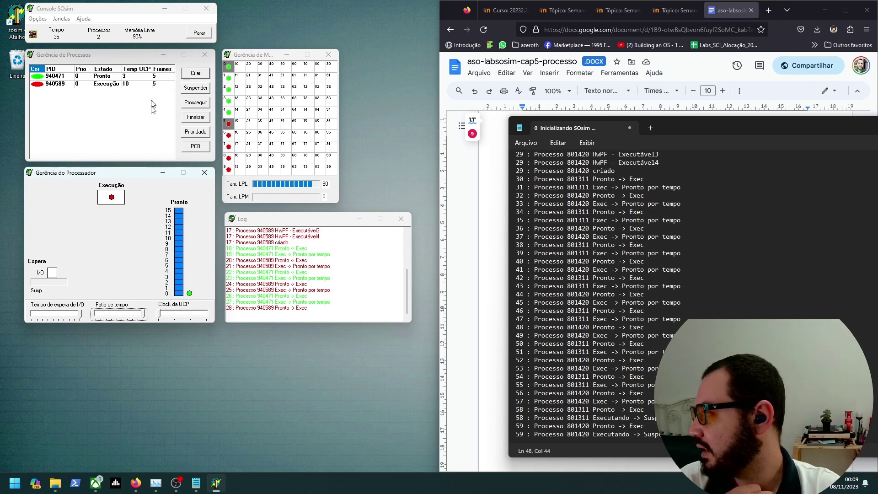
click(114, 86)
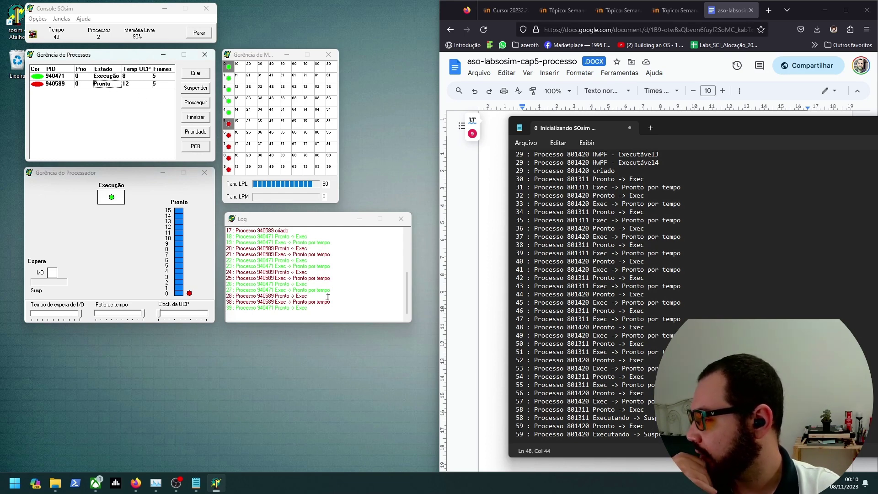
click(257, 303)
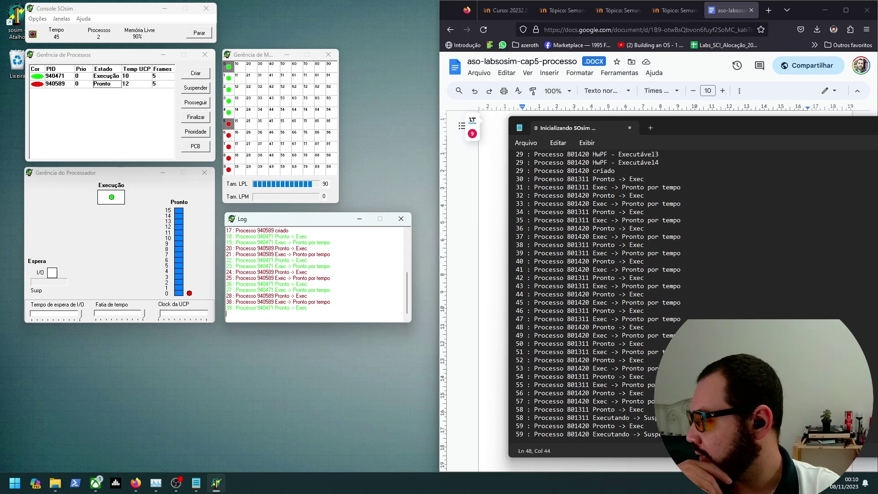
scroll(241, 293, up, 10)
scroll(241, 294, down, 10)
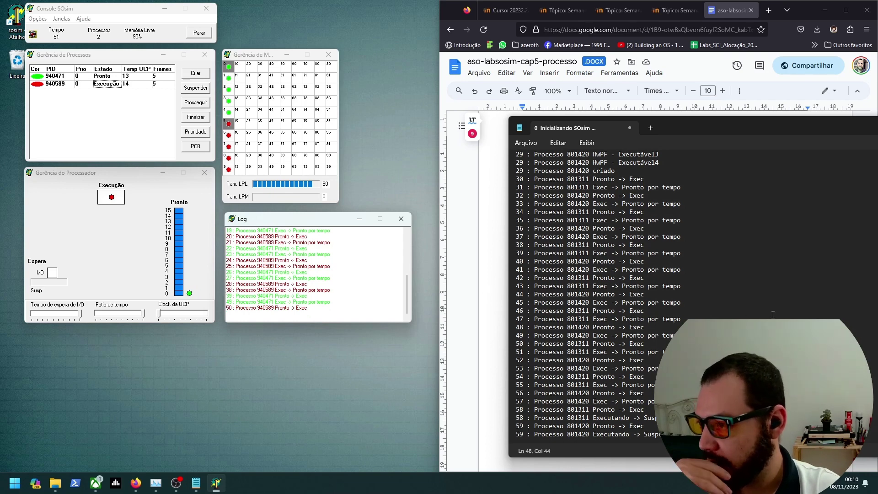
Review the log copy in Bloco de notas, then highlight the theoretical question of Atividade 5 in the document
scroll(629, 300, up, 5)
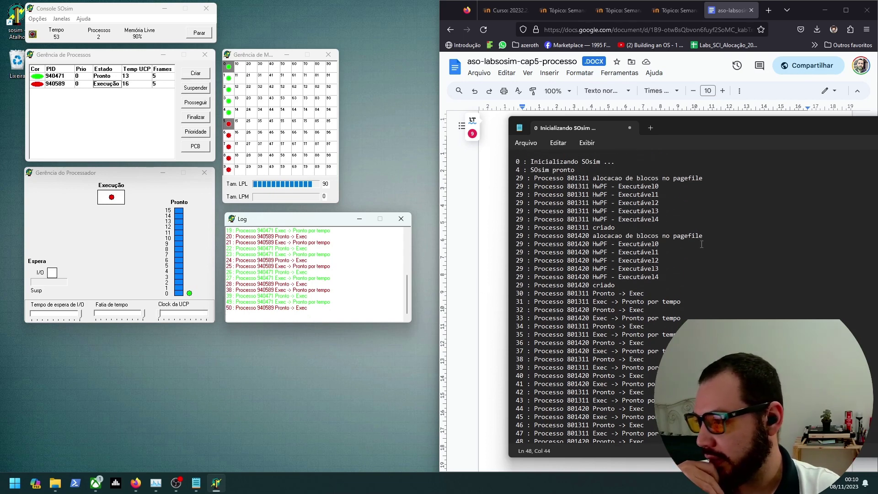
click(727, 15)
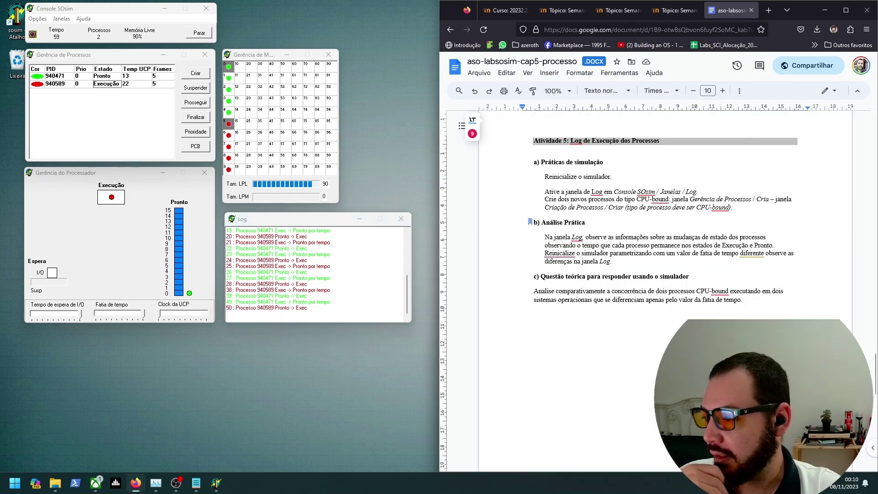
drag(658, 290, 745, 300)
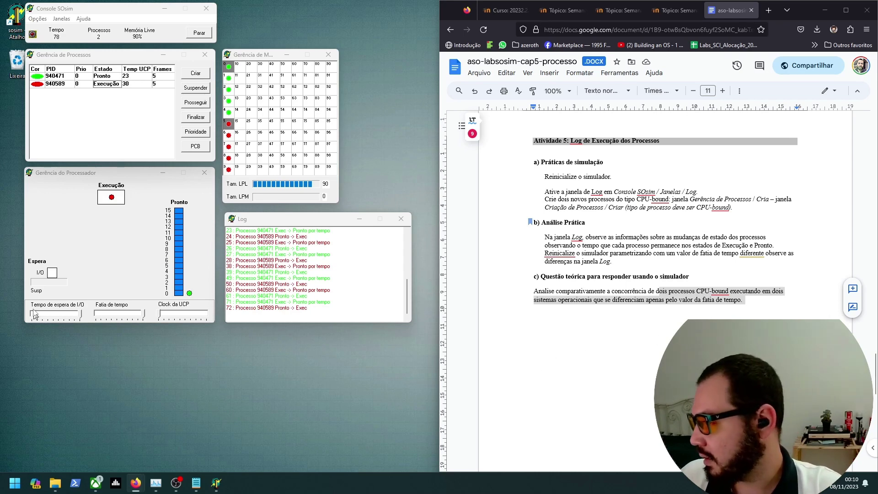
Lower the Fatia de tempo of the running simulation and return it to its maximum
click(125, 316)
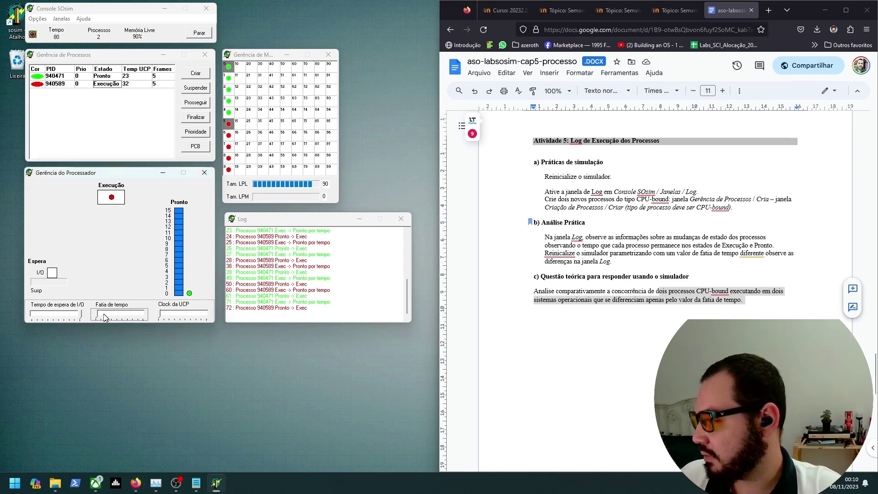
drag(112, 316, 157, 318)
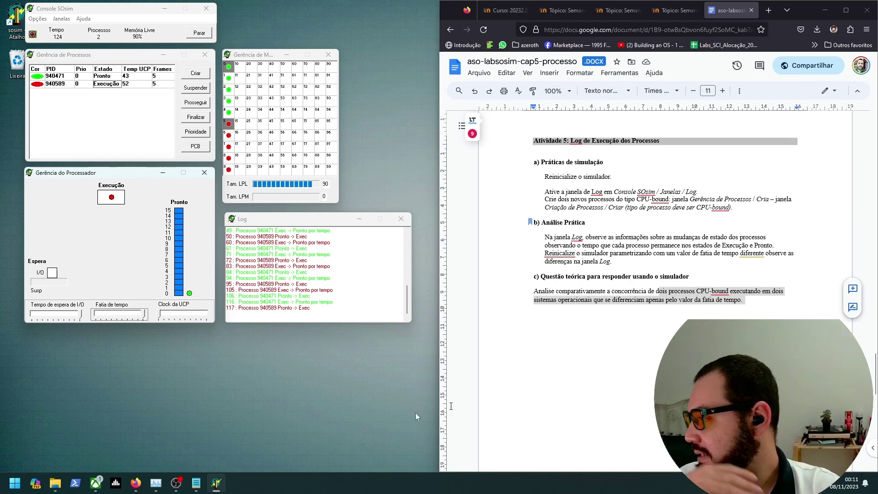
Examine how long each process stays in execution in the latest Log entries, highlighting several of the state changes
click(132, 83)
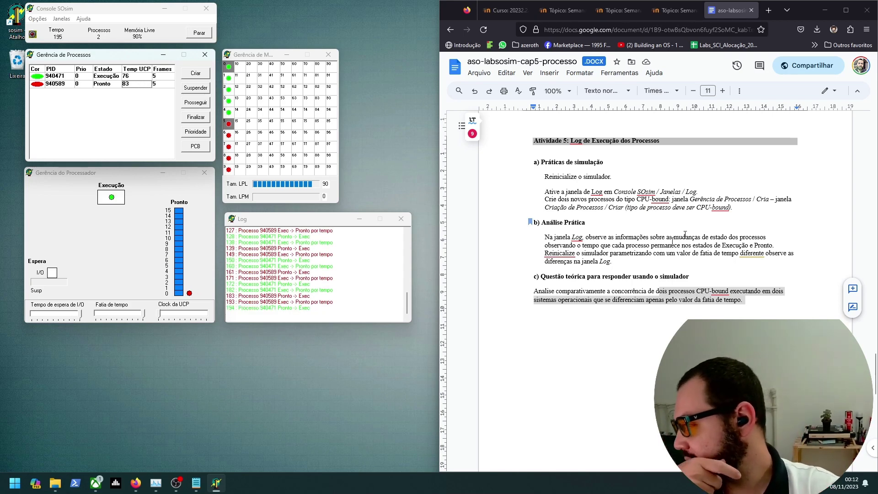
drag(309, 301, 281, 269)
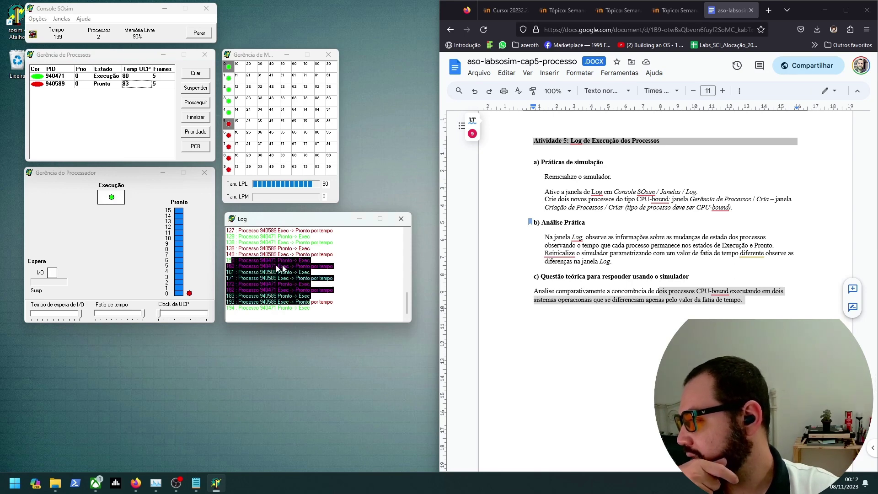
click(282, 269)
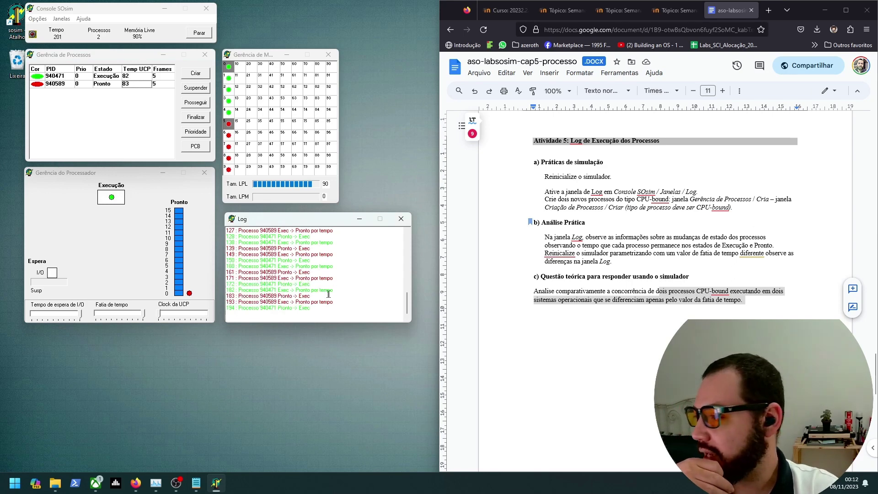
drag(313, 307, 174, 103)
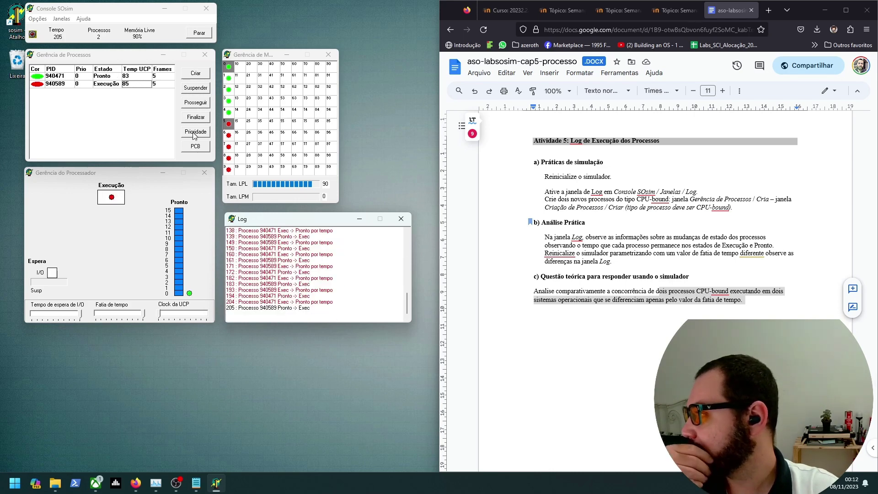
Suspend both processes and copy the entire Log into a new tab in Bloco de notas
click(195, 87)
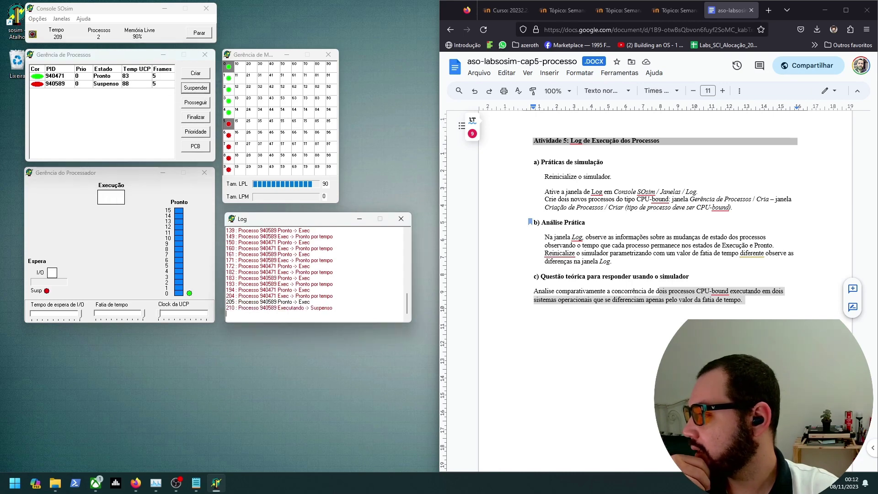
click(196, 87)
key(ctrl+a)
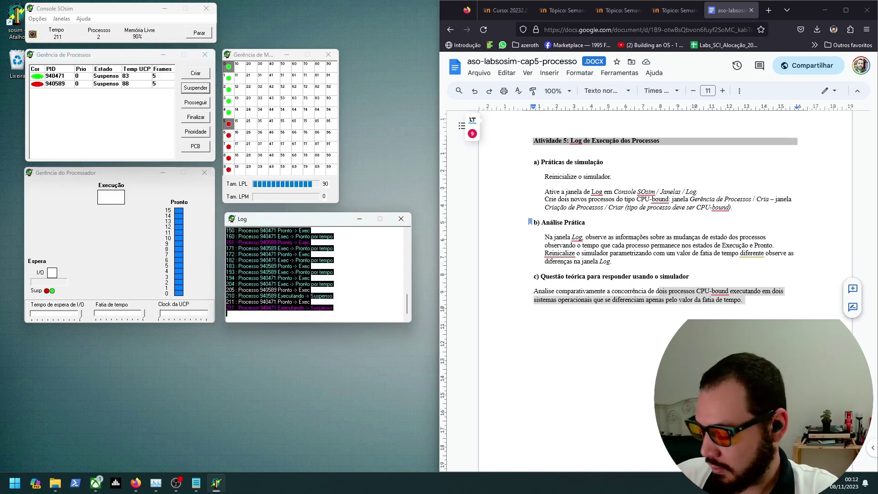
key(alt+Tab)
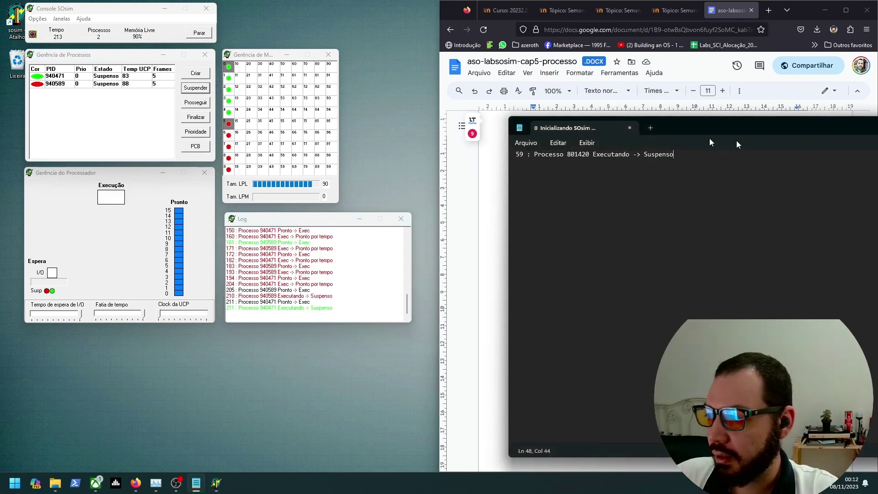
click(650, 128)
key(ctrl+v)
scroll(638, 333, up, 1)
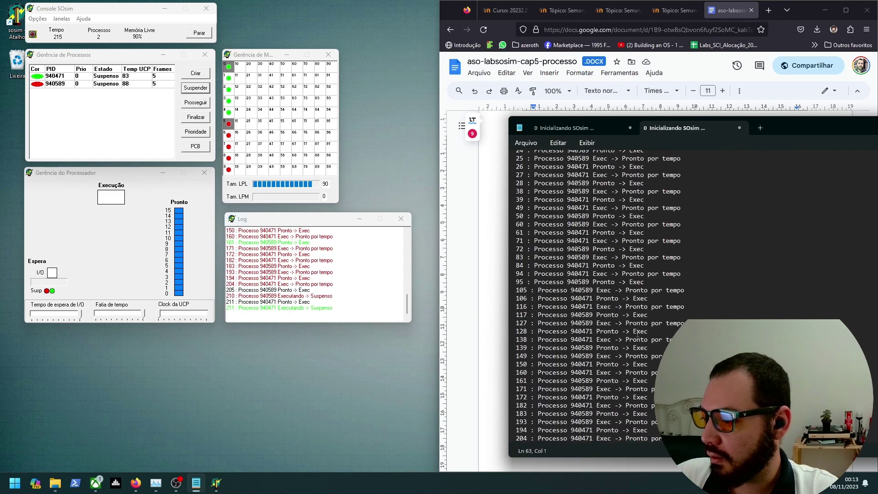
scroll(638, 333, up, 8)
Compare the execution intervals in the two log copies, highlighting the first Pronto and Exec transitions in each
click(562, 128)
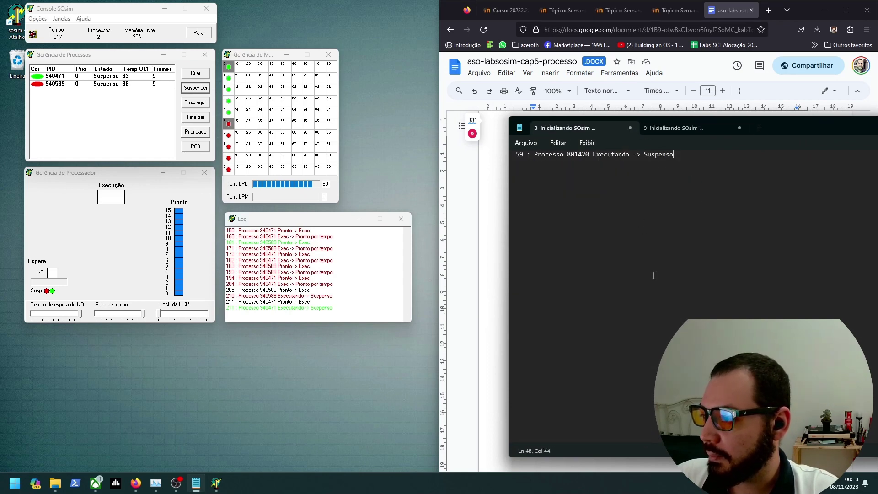
scroll(654, 275, up, 15)
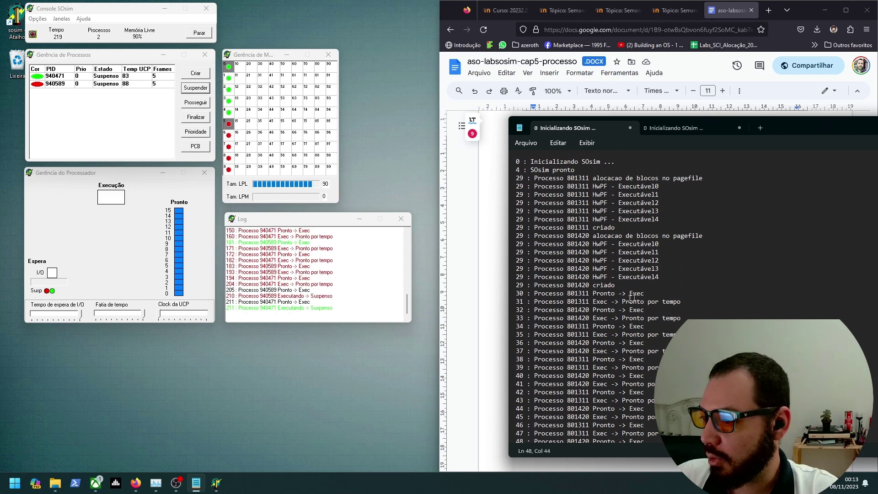
drag(592, 302, 516, 276)
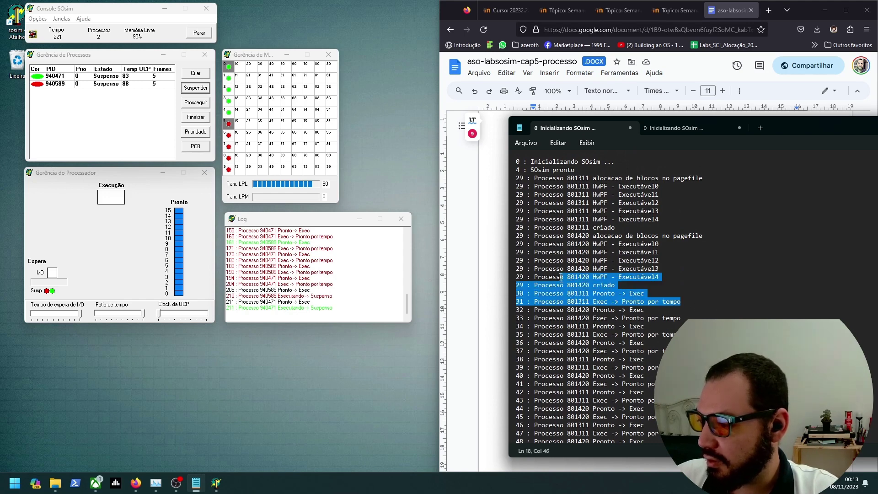
drag(592, 318, 676, 335)
click(673, 128)
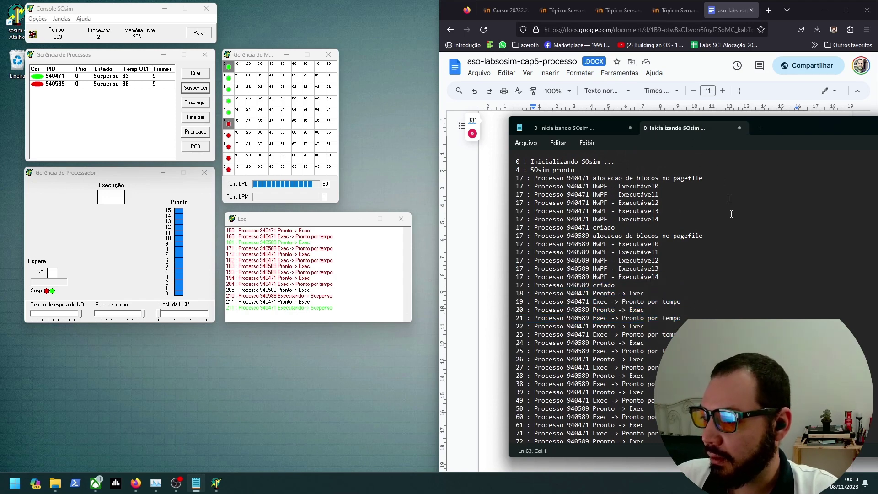
drag(645, 376, 586, 301)
scroll(771, 319, down, 5)
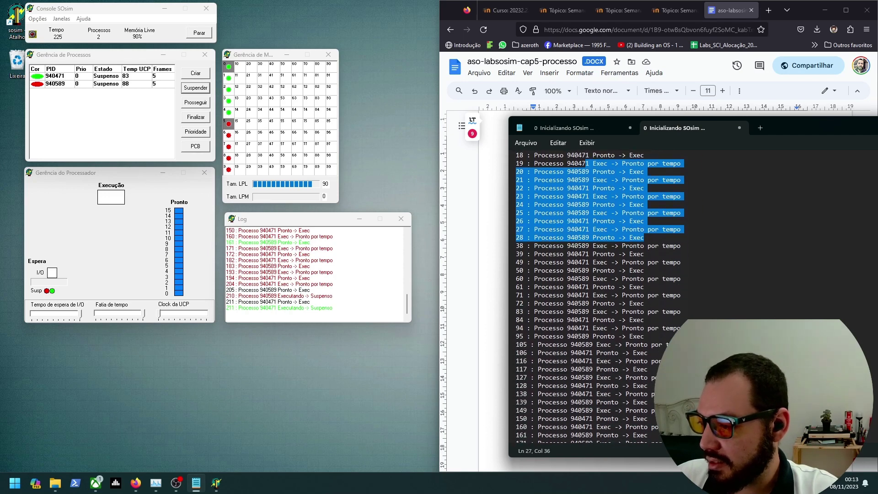
scroll(600, 295, down, 4)
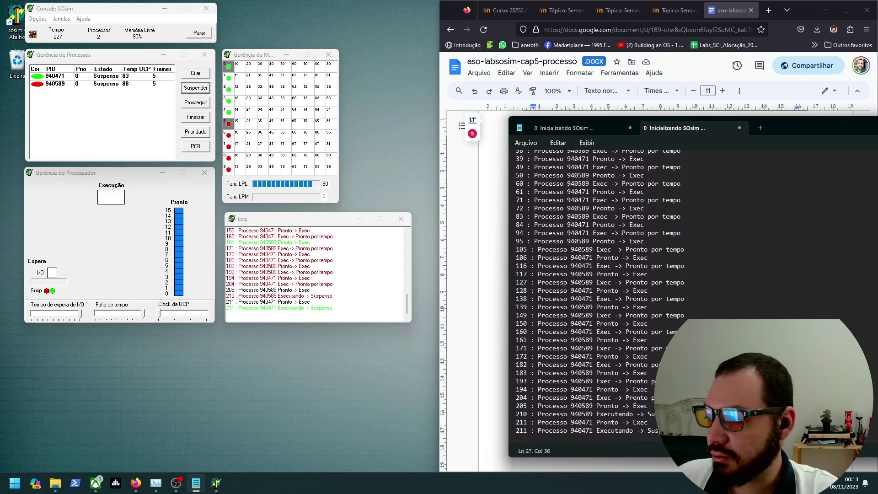
Review the first log copy down to its end and highlight the last two entries at time 59
click(580, 129)
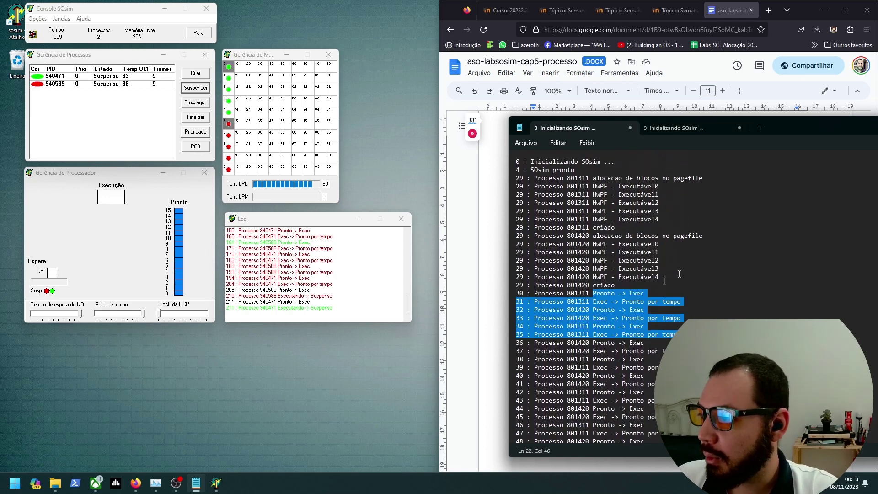
scroll(608, 297, down, 4)
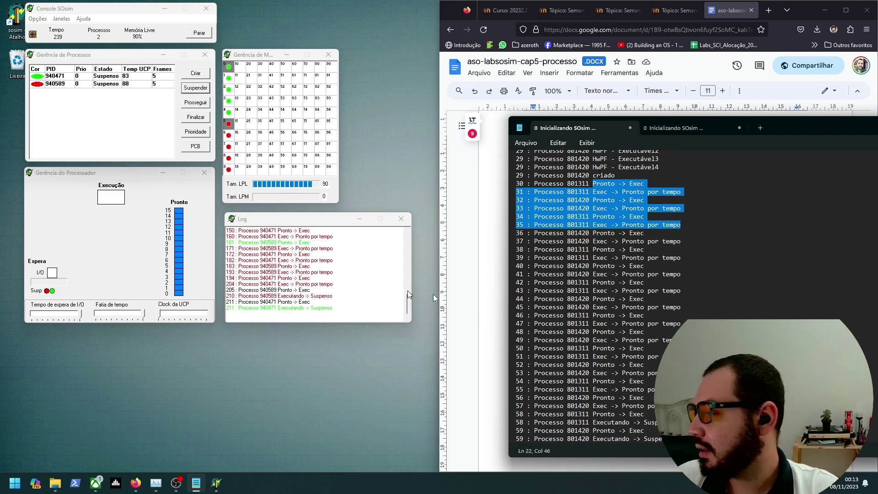
scroll(620, 229, up, 5)
scroll(621, 230, down, 4)
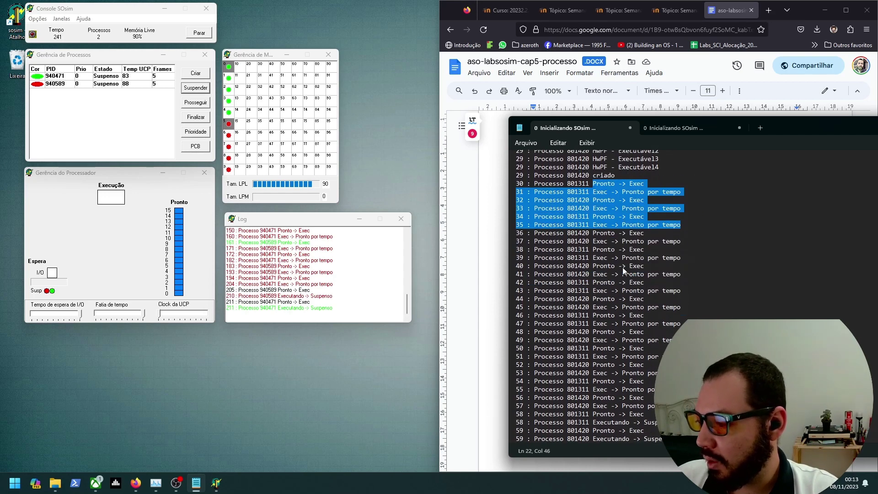
drag(677, 440, 501, 428)
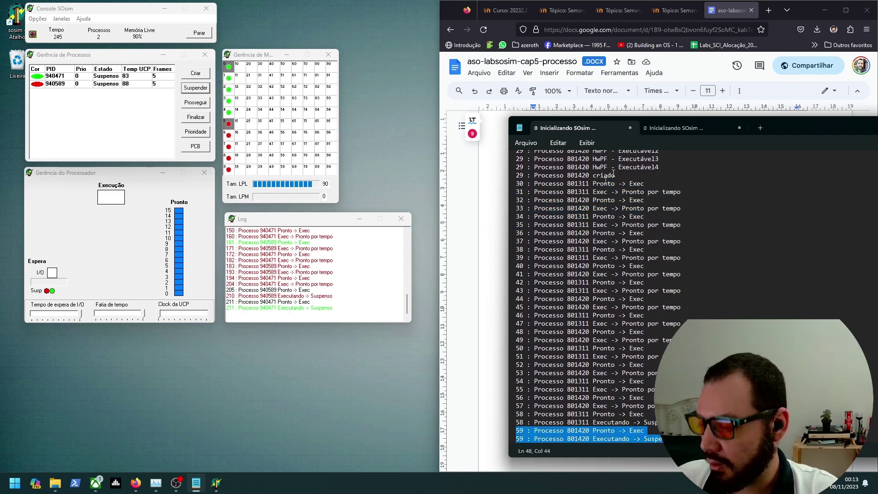
Delete every entry after time 60 from the second log copy
click(693, 126)
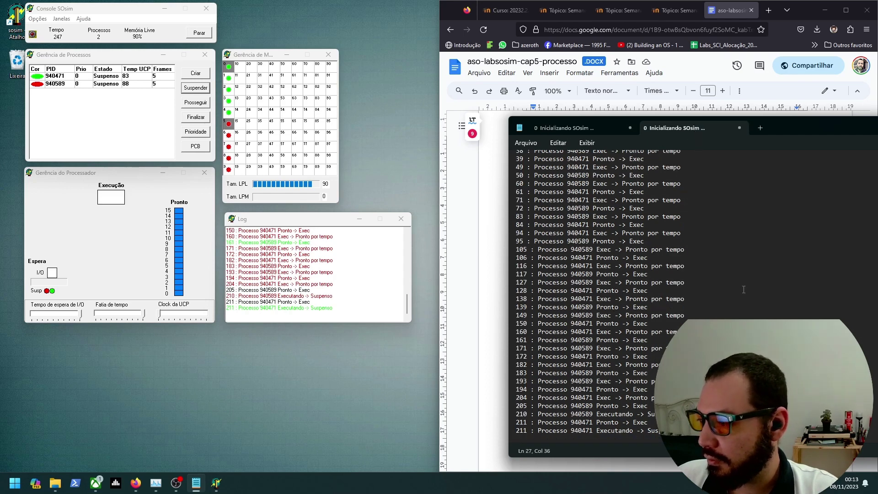
scroll(744, 289, up, 9)
click(670, 316)
scroll(670, 332, down, 2)
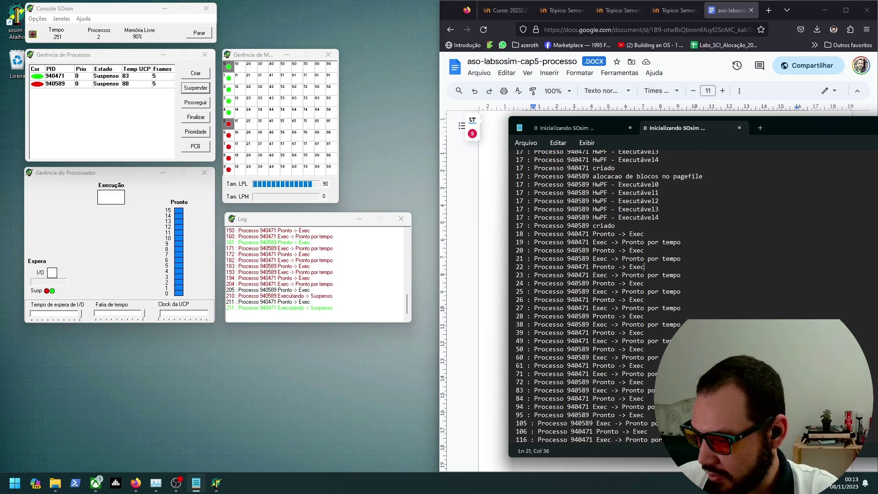
click(681, 357)
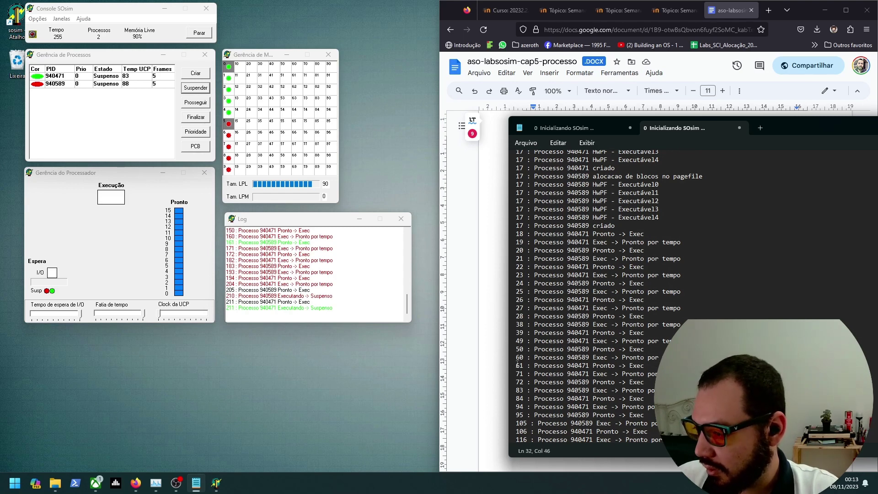
drag(511, 366, 676, 437)
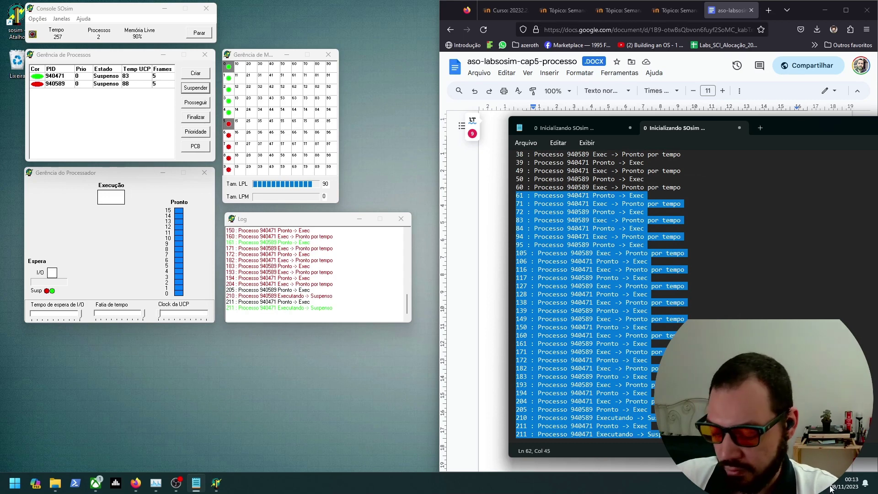
key(Delete)
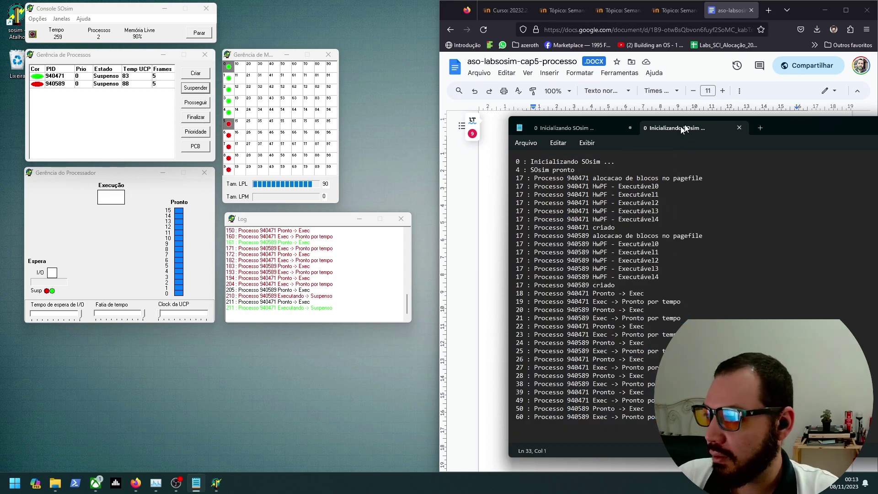
Compare the first log copy with the shortened second copy over the same time span
click(582, 128)
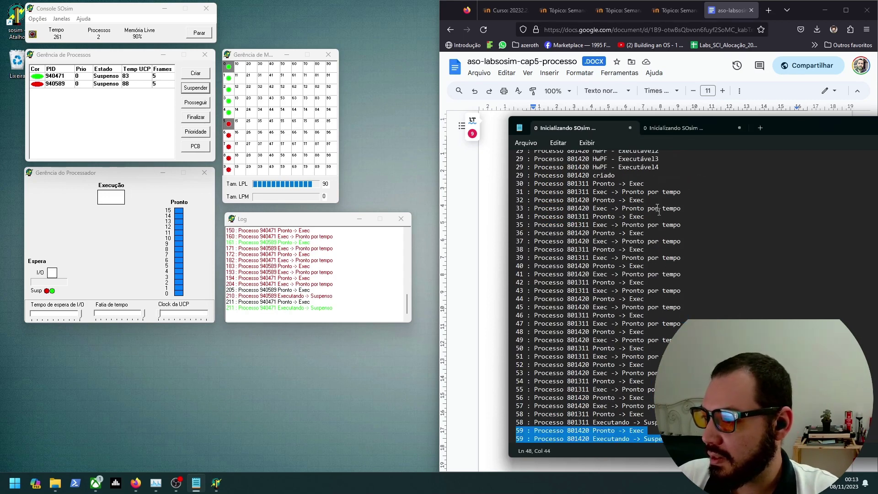
scroll(646, 183, up, 3)
scroll(645, 183, down, 3)
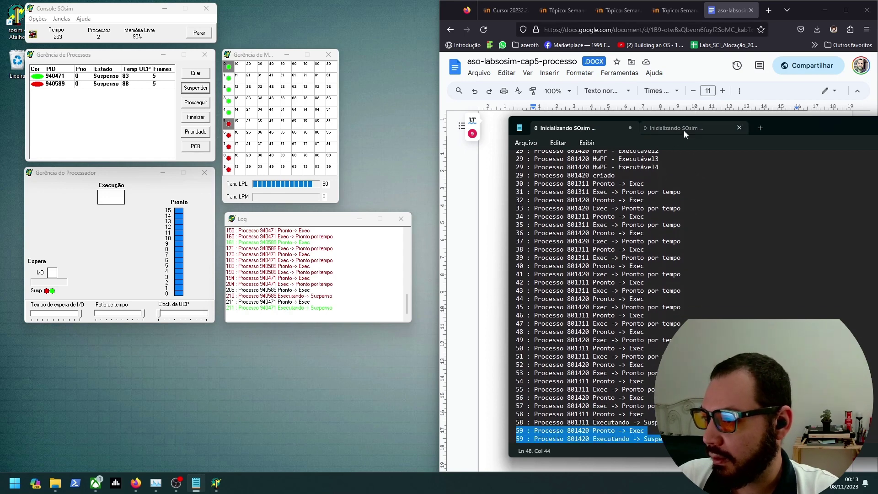
click(681, 128)
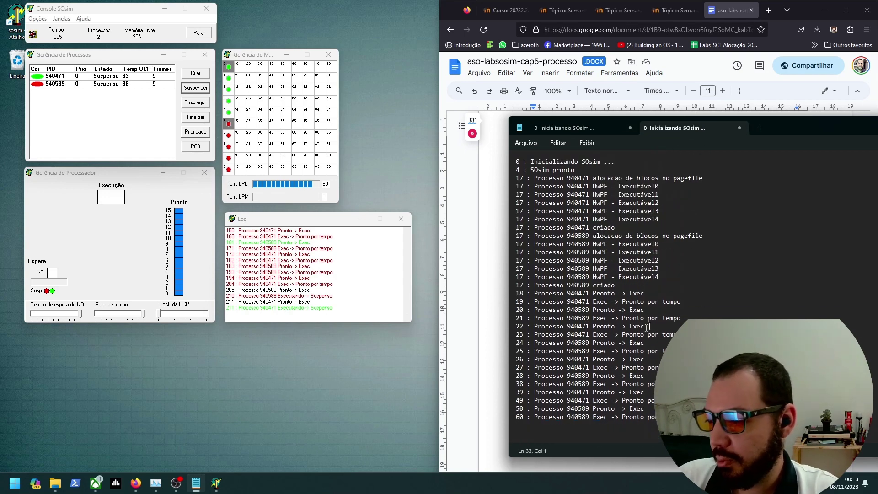
Highlight the entry at time 22 in the second log copy and compare it with the first log copy
drag(645, 326, 515, 326)
click(602, 128)
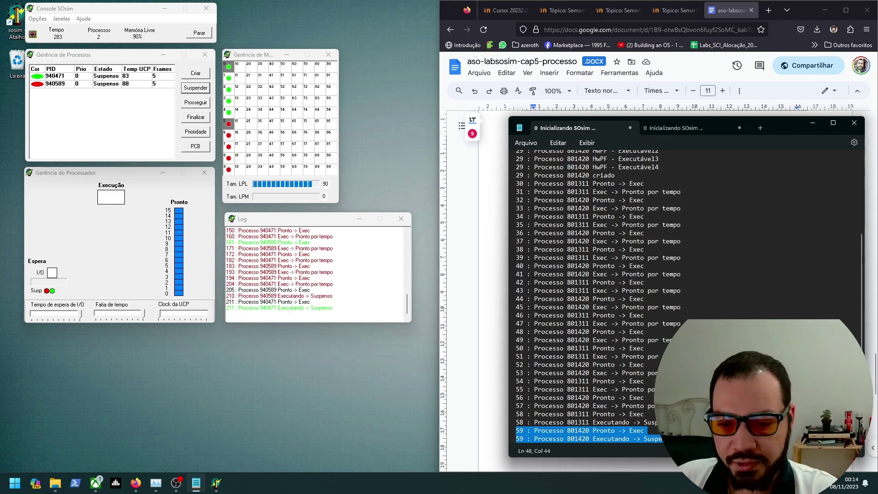
Return to the lab document at Atividade 6 and correct the flagged word in the first instruction to "Reinicialize"
key(alt+Tab)
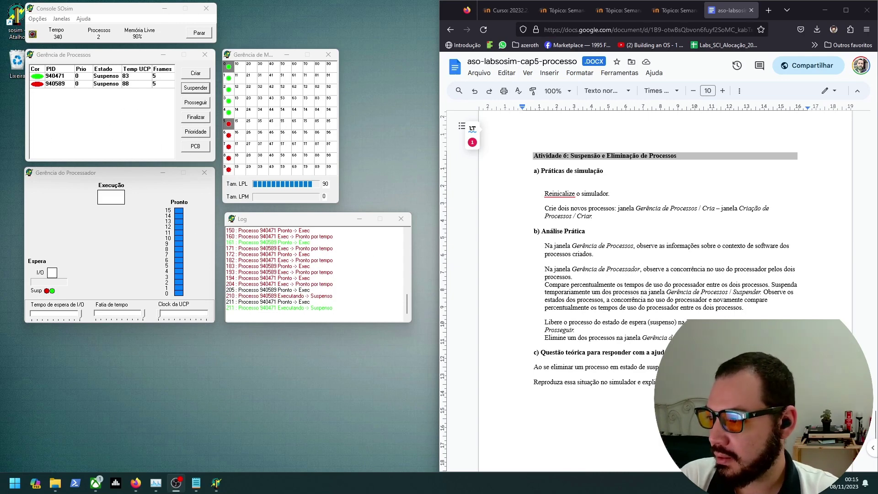
click(559, 193)
click(569, 251)
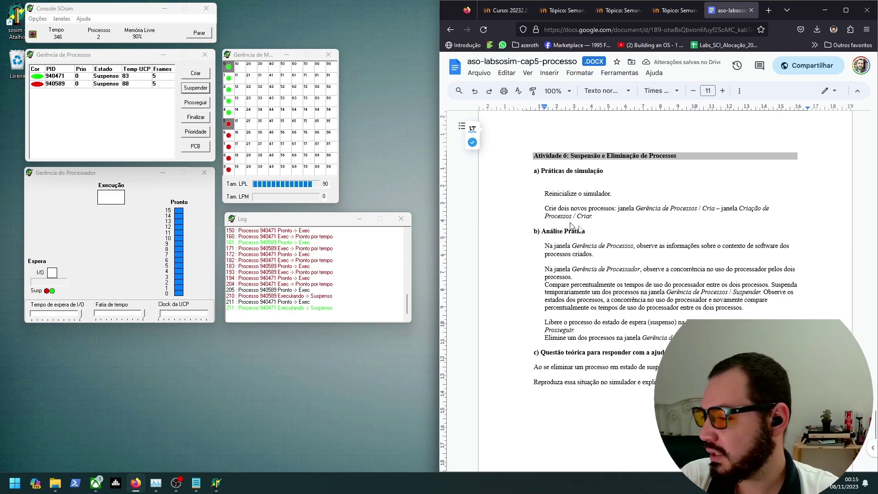
Restart the SOsim simulator by exiting it and launching it again
click(37, 19)
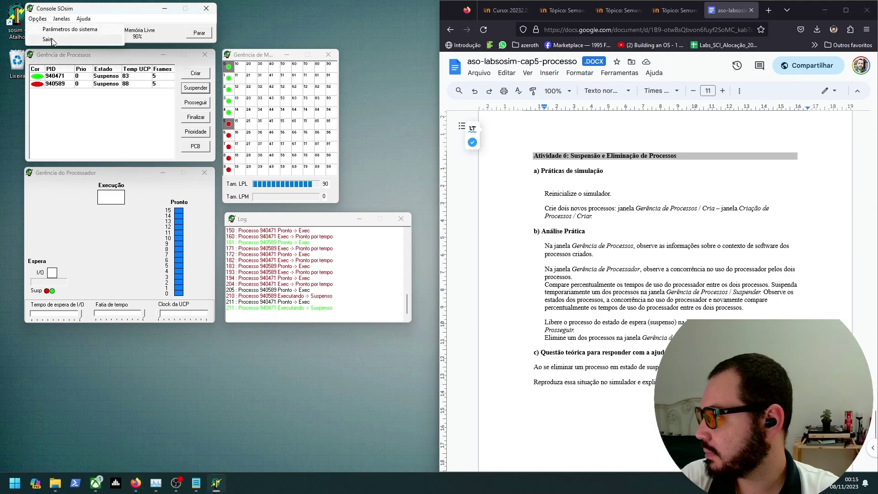
click(54, 40)
double_click(25, 20)
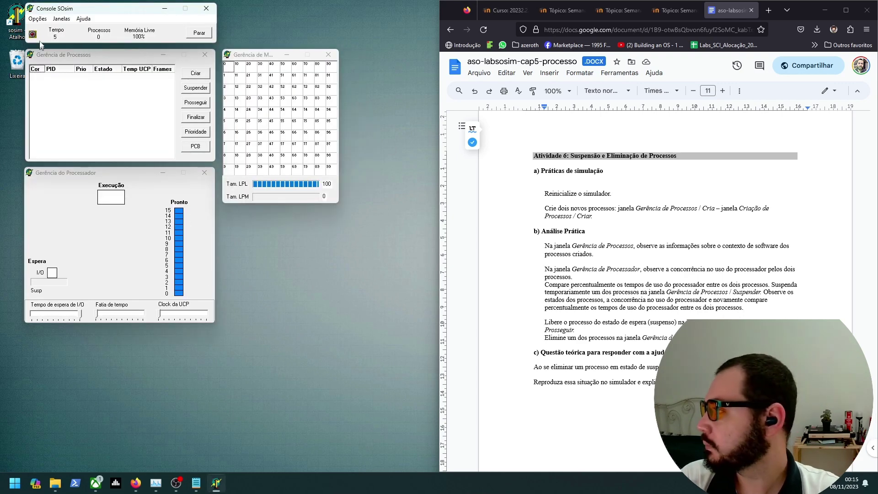
Create two CPU-bound processes with priority 0 and a limit of 5 frames
click(197, 74)
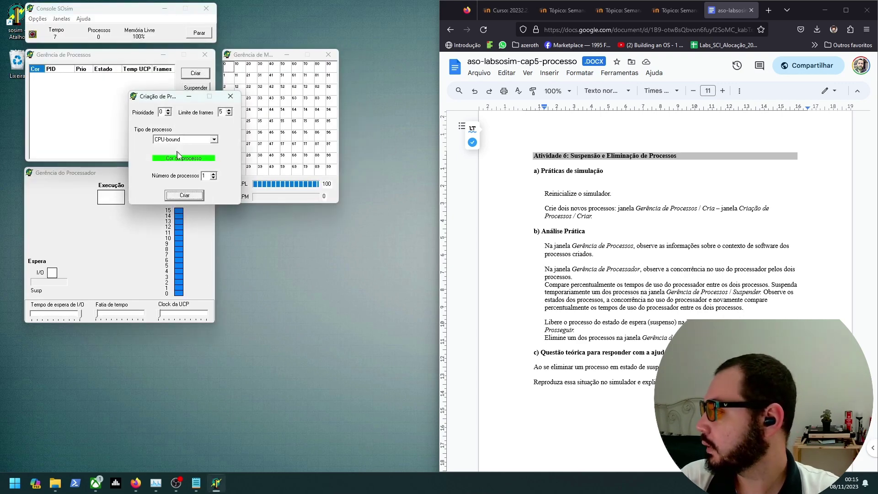
click(213, 174)
click(184, 195)
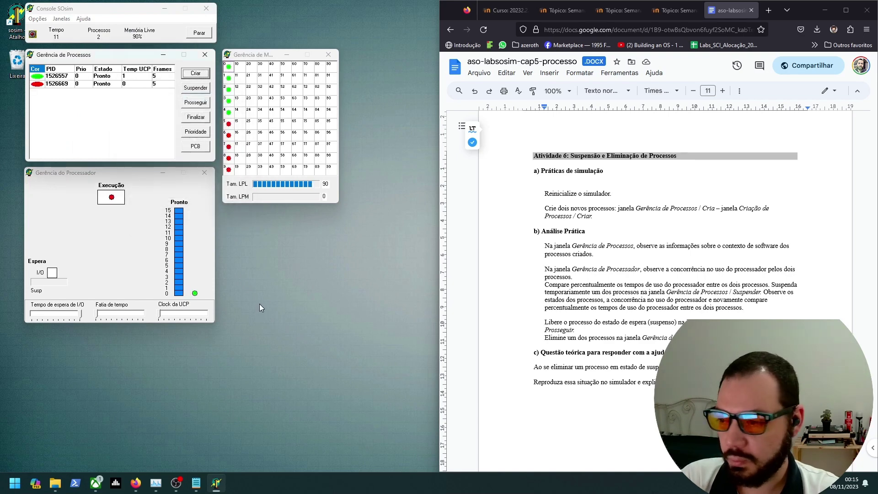
Highlight the instructions on software context and processor concurrency, and examine both processes' states and CPU times
mouse_move(590, 249)
mouse_down()
mouse_move(777, 247)
mouse_move(596, 255)
mouse_up()
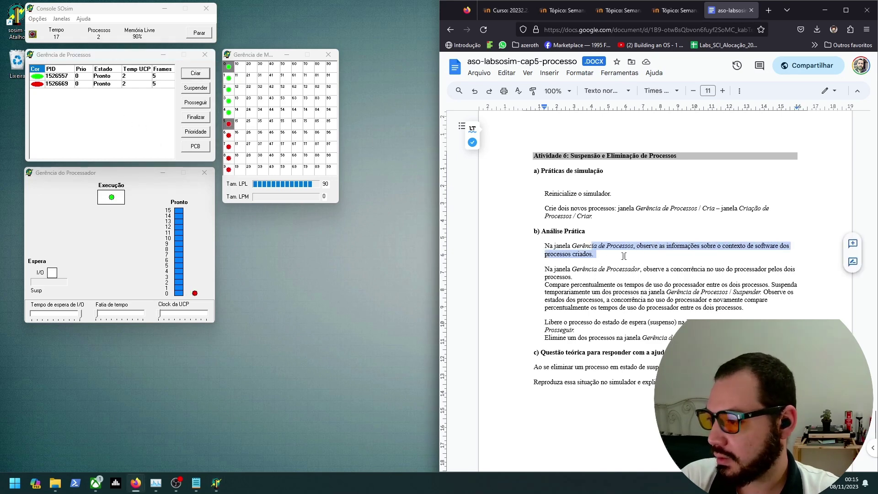
click(100, 56)
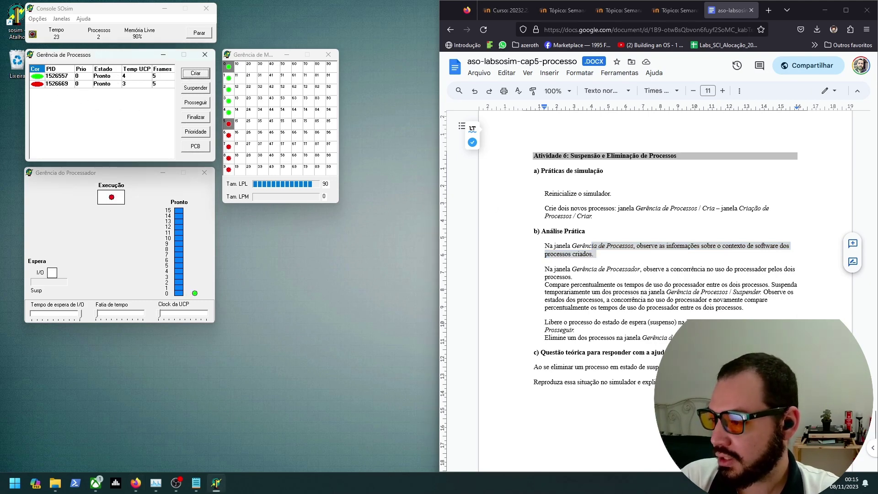
mouse_move(575, 269)
mouse_down()
mouse_move(752, 269)
mouse_move(574, 277)
mouse_up()
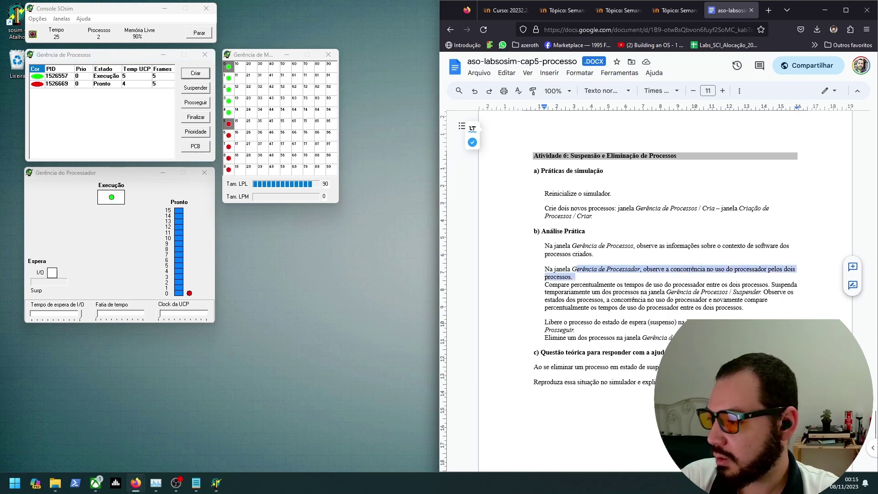
click(139, 85)
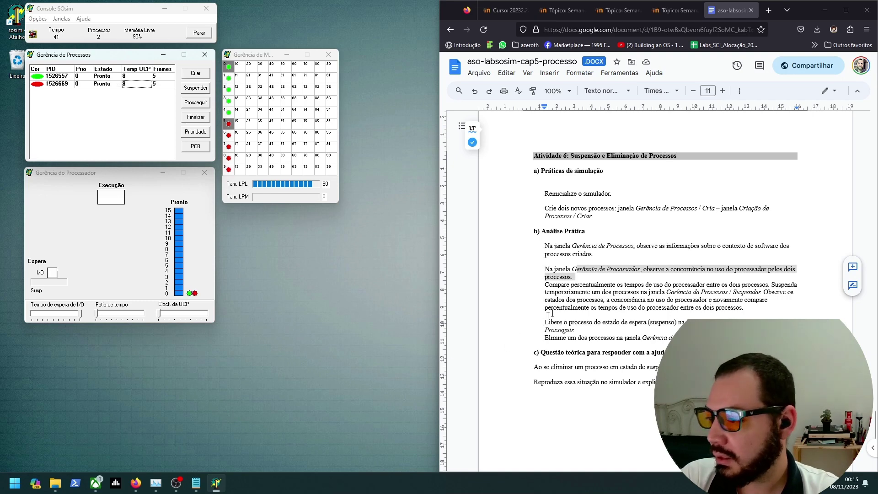
Highlight the instruction on comparing processor usage percentages and suspend the red process
drag(573, 284, 791, 284)
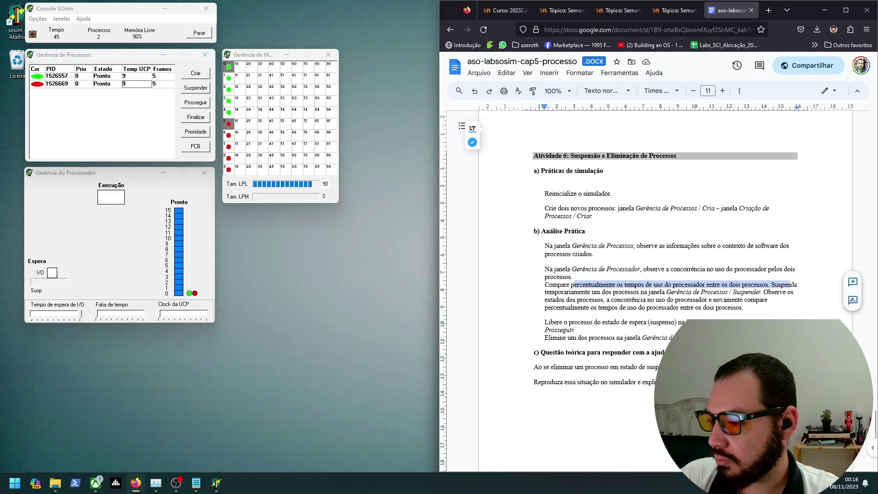
click(114, 85)
click(196, 87)
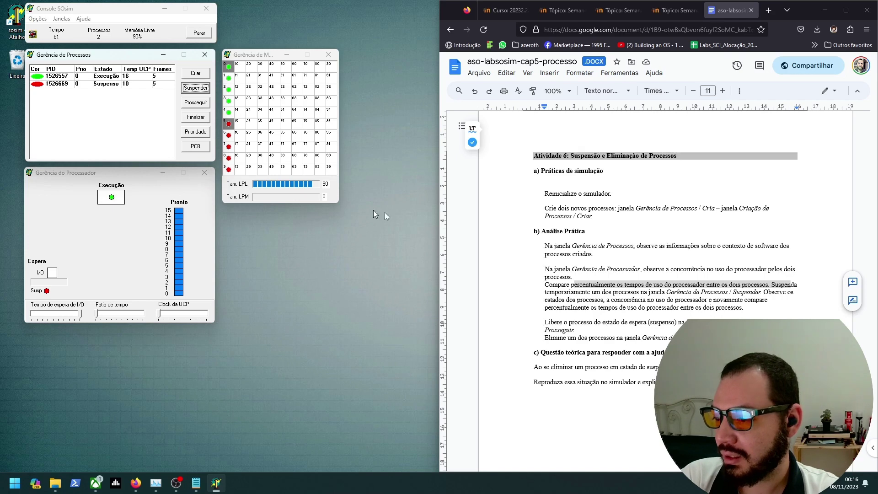
Highlight the instructions on observing states and releasing the suspended process, and resume the red process
drag(544, 300, 761, 305)
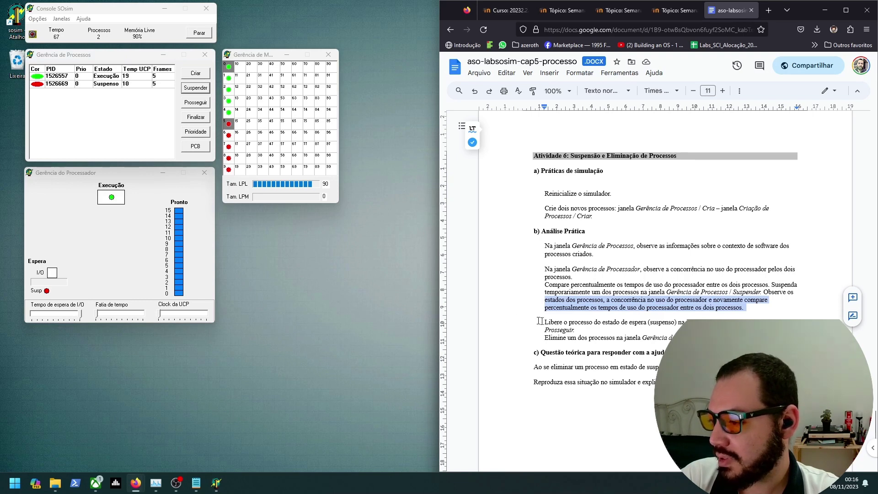
drag(567, 322, 575, 330)
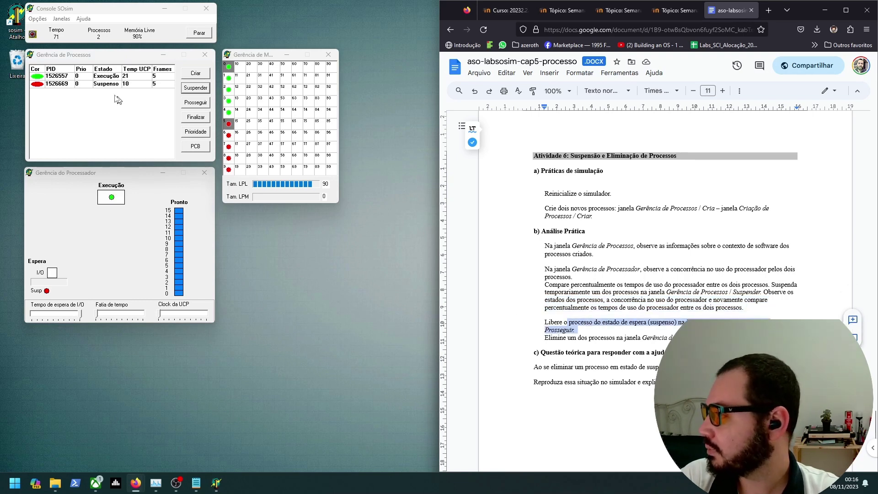
click(99, 87)
click(198, 102)
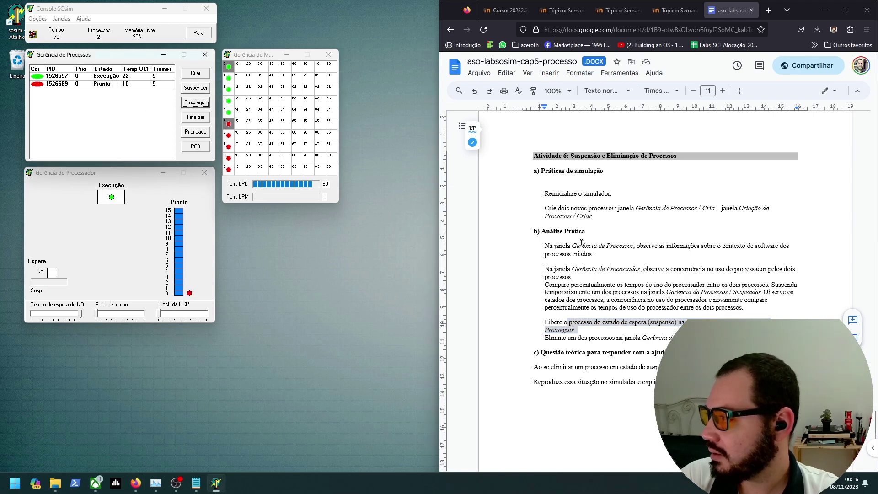
Highlight the instruction to eliminate one of the processes and terminate the green process
drag(563, 338, 675, 337)
click(675, 337)
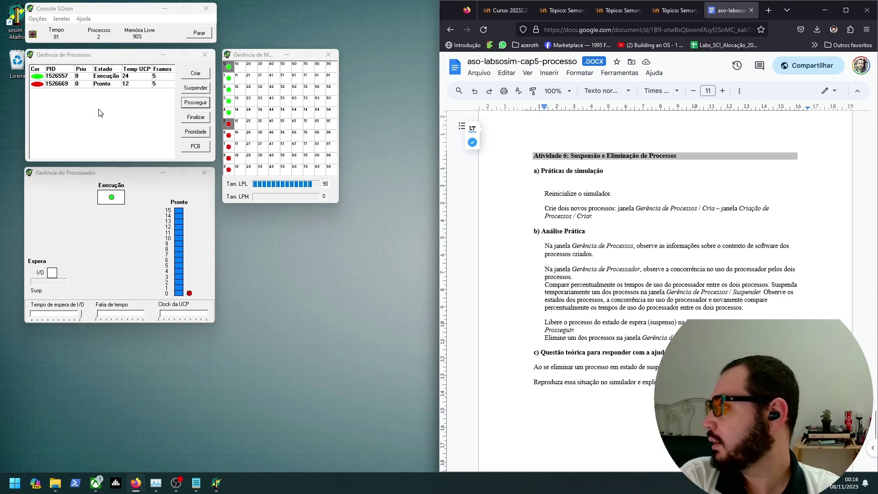
click(135, 77)
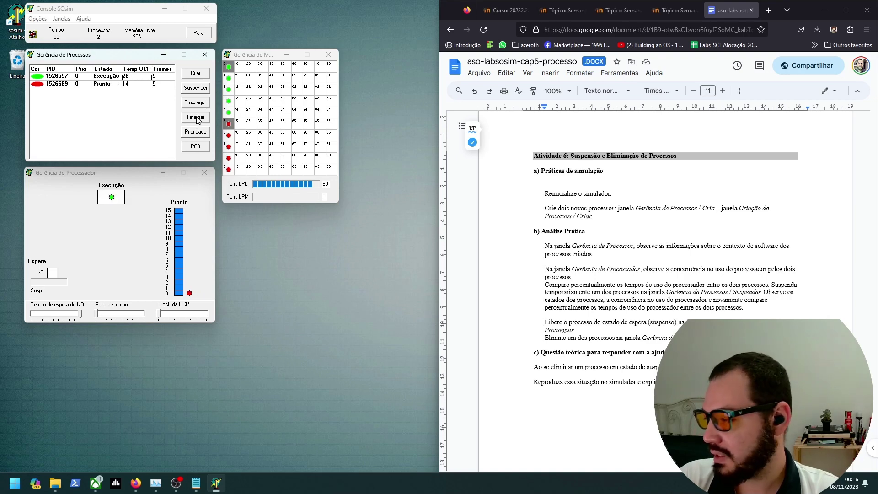
click(196, 117)
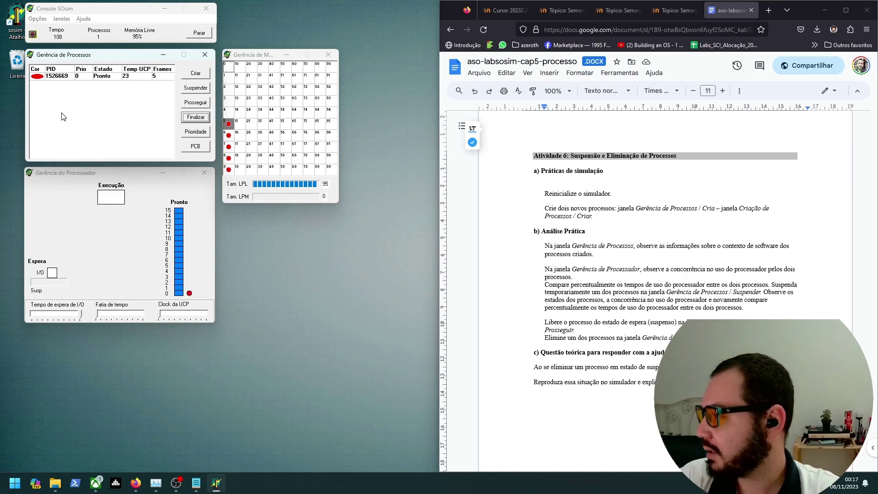
Create one more CPU-bound process with priority 0 and 5 frames, and suspend the red process
click(196, 74)
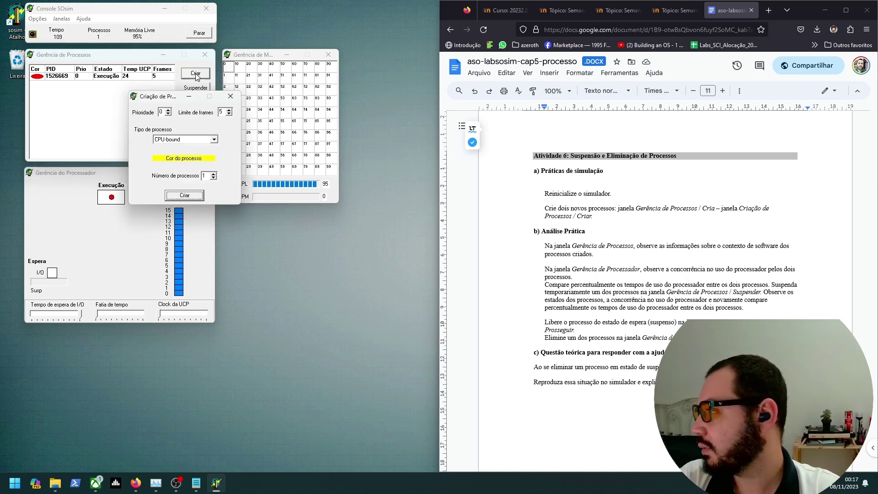
click(185, 196)
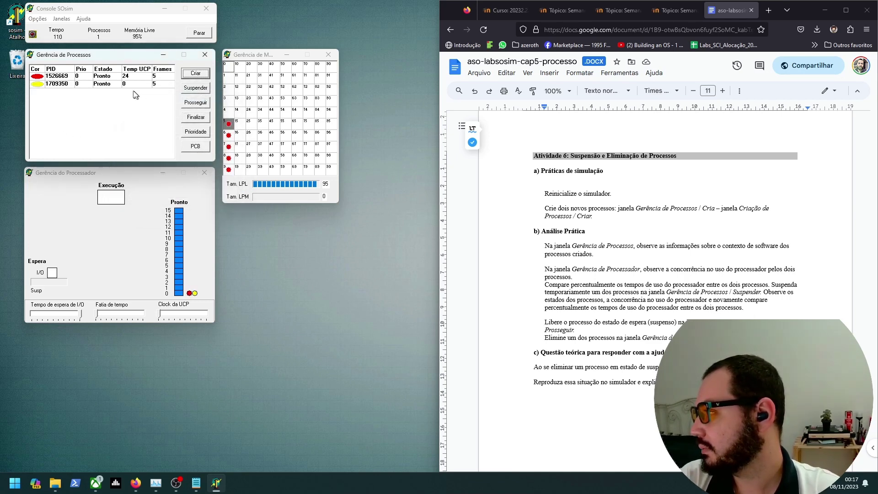
click(205, 90)
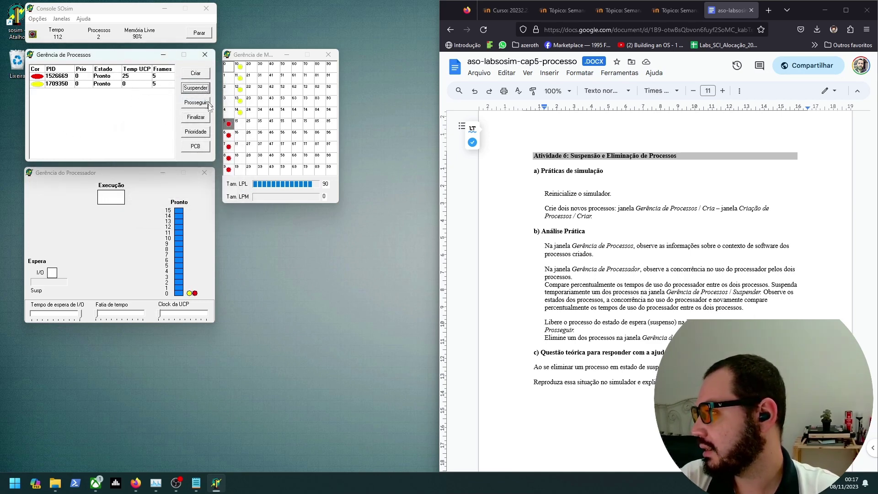
Highlight the theoretical question on eliminating a suspended process and terminate the suspended red process
click(601, 361)
drag(601, 362, 658, 366)
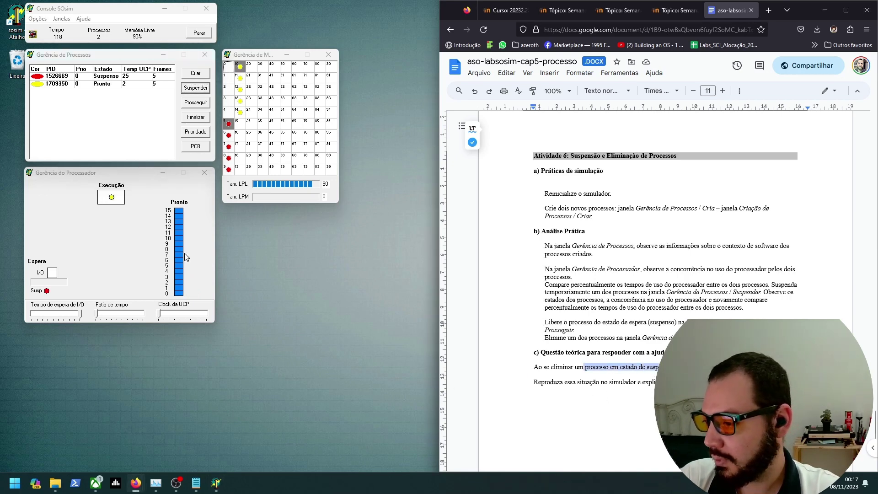
click(105, 76)
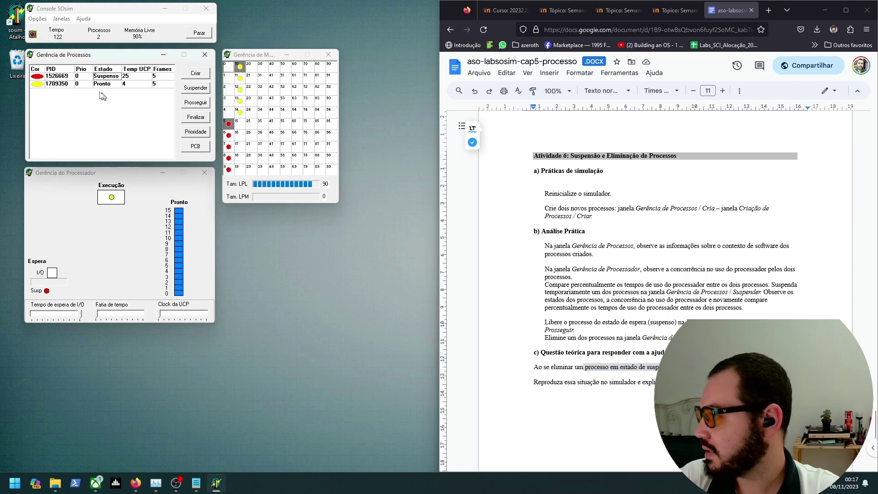
click(196, 118)
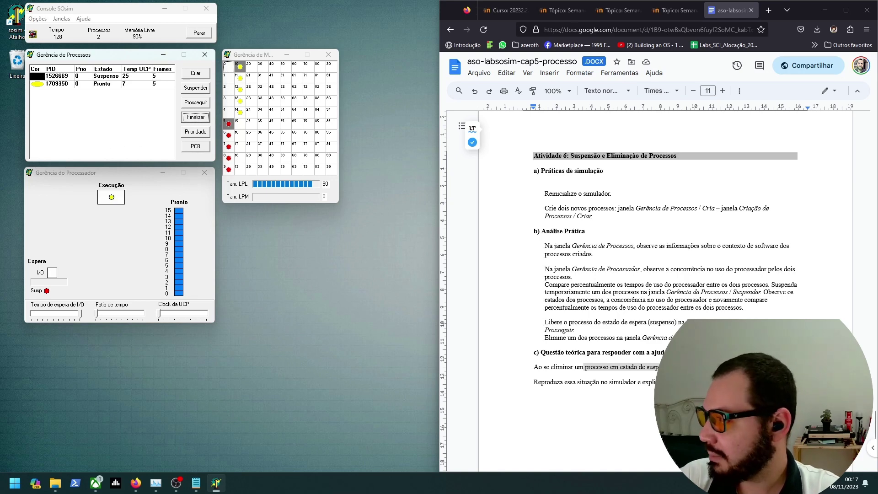
Highlight the instruction to reproduce the situation in the simulator and resume the suspended process marked for termination
click(614, 367)
drag(563, 381, 686, 382)
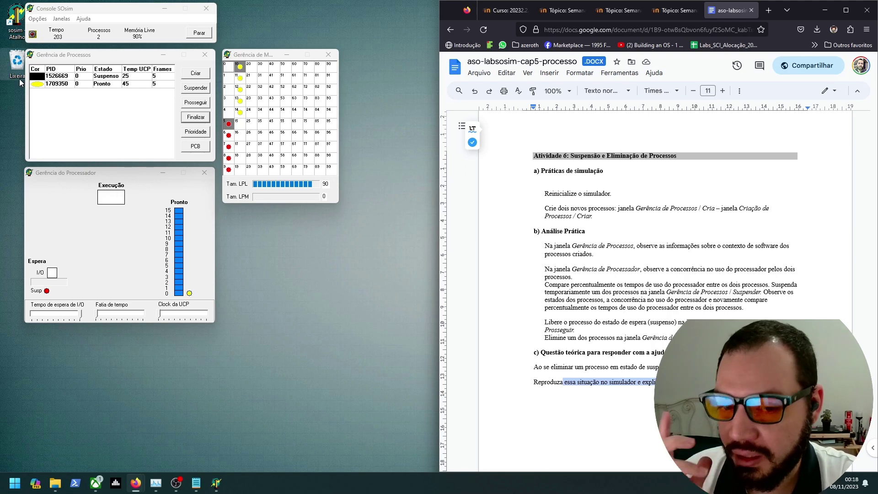
click(99, 77)
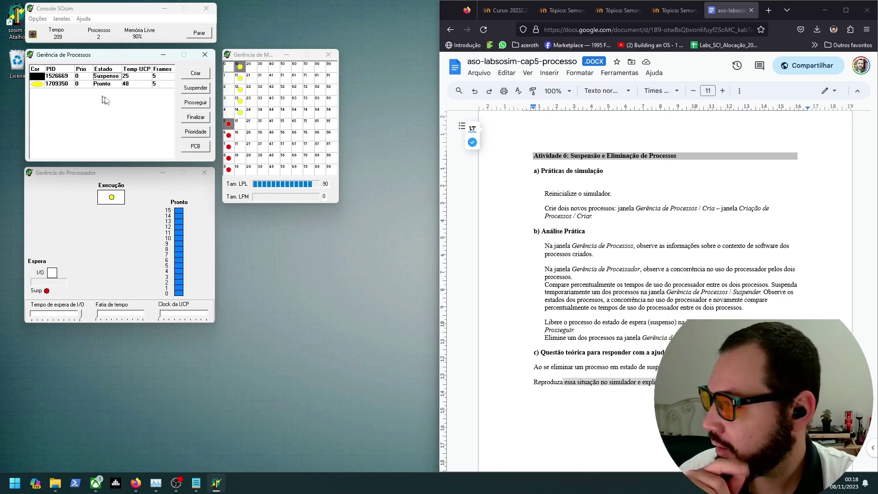
click(196, 103)
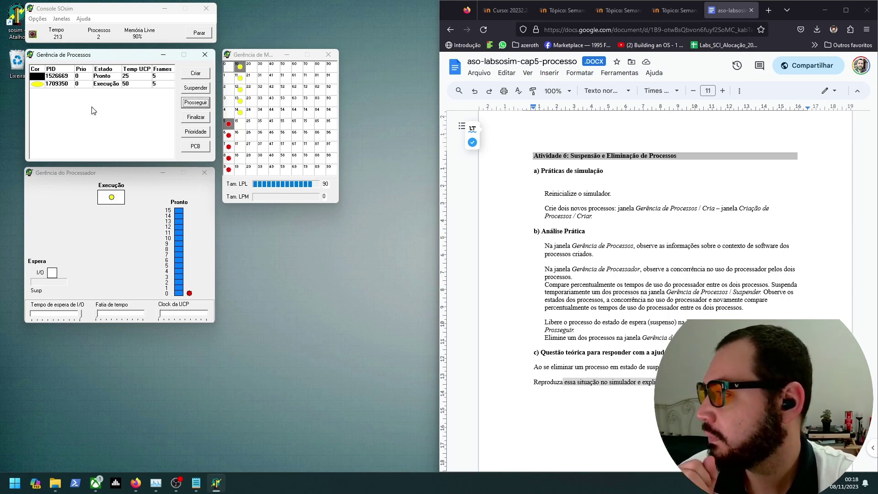